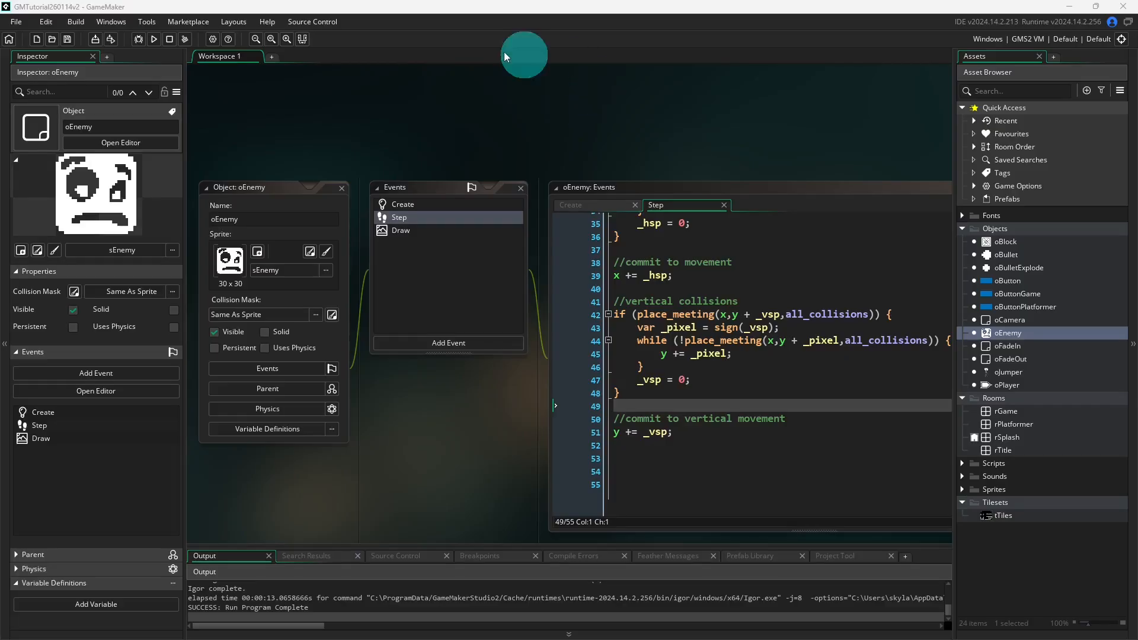
Close the oEnemy object editors, test-run the game on the Windows target and close the game window.
middle_click_drag(482, 458, 688, 130)
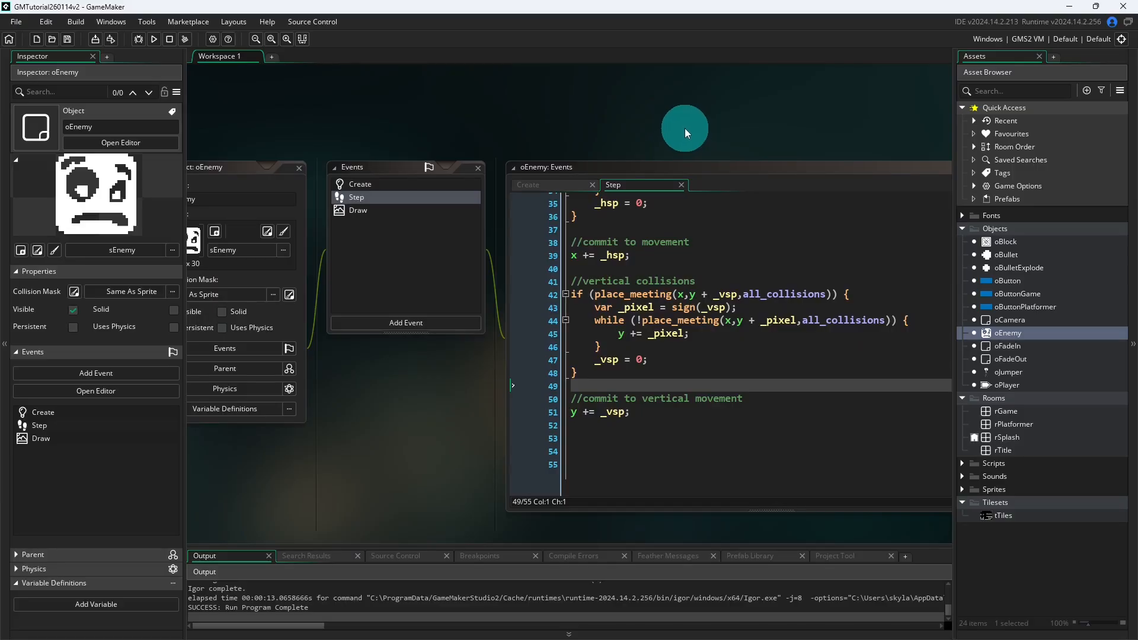
middle_click_drag(668, 89, 379, 202)
left_click(428, 181)
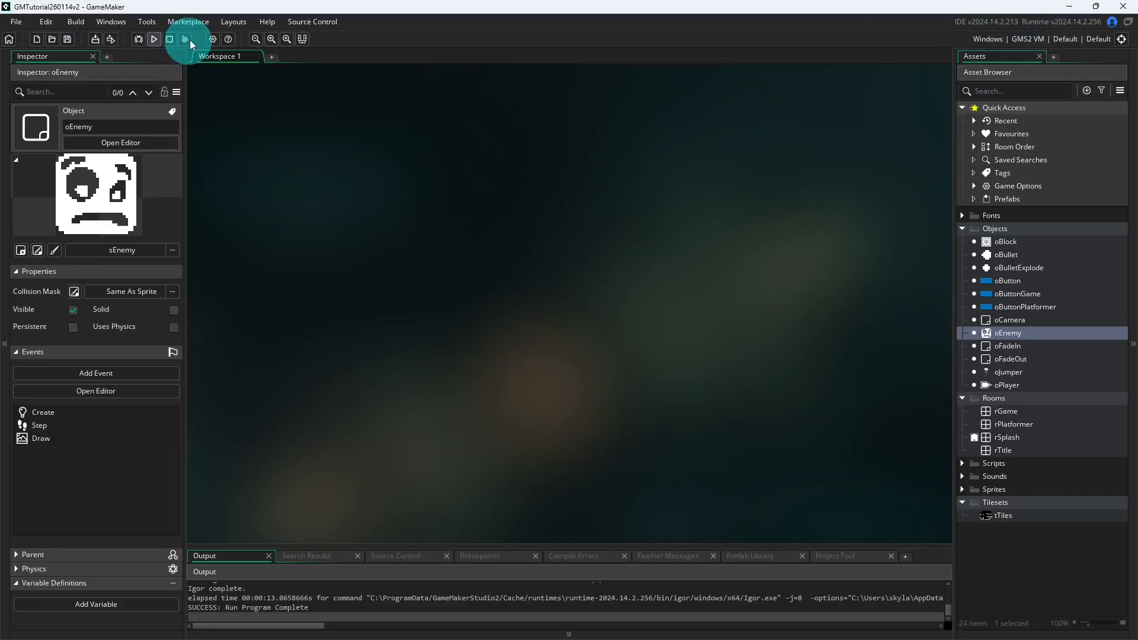
left_click(154, 39)
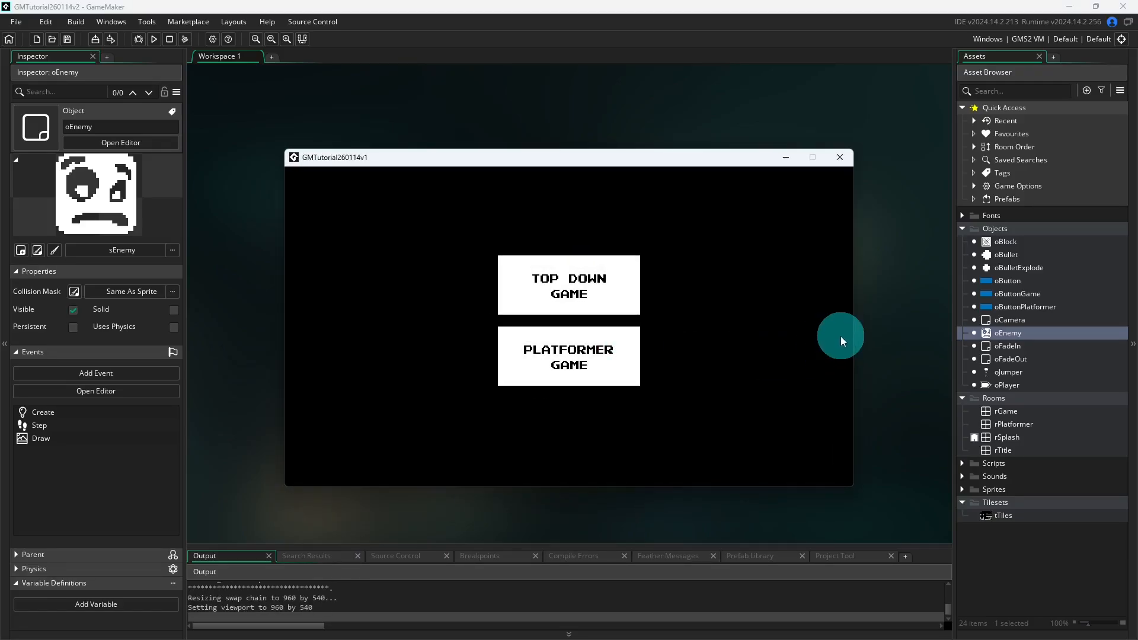
left_click(839, 158)
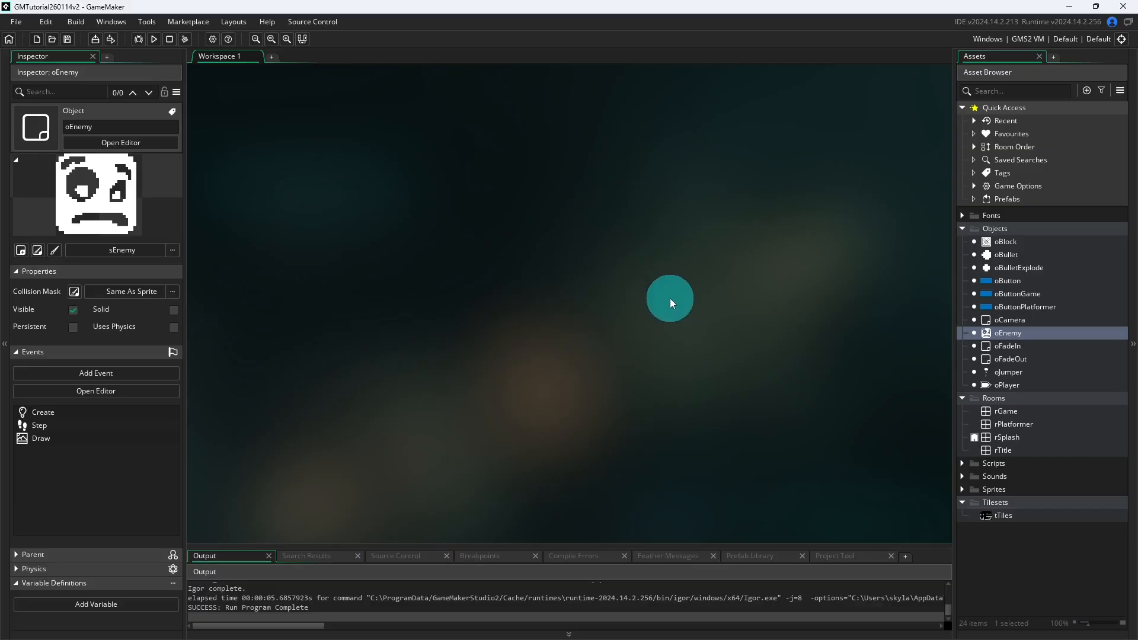
Set the project's target platform to HTML5 with JavaScript output.
left_click(988, 42)
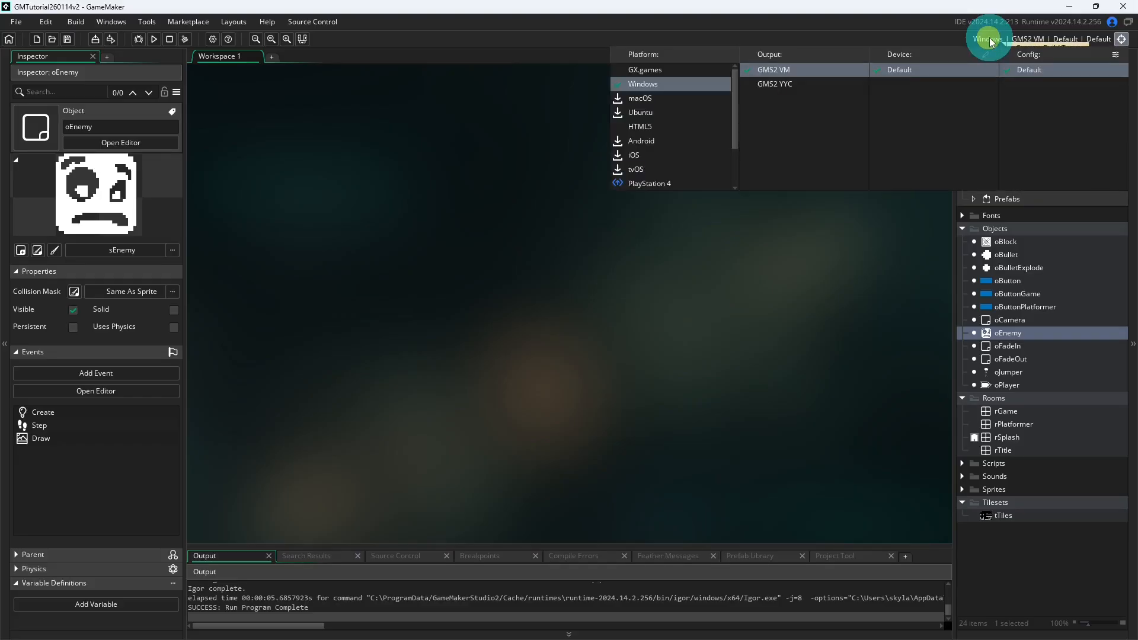
left_click(401, 201)
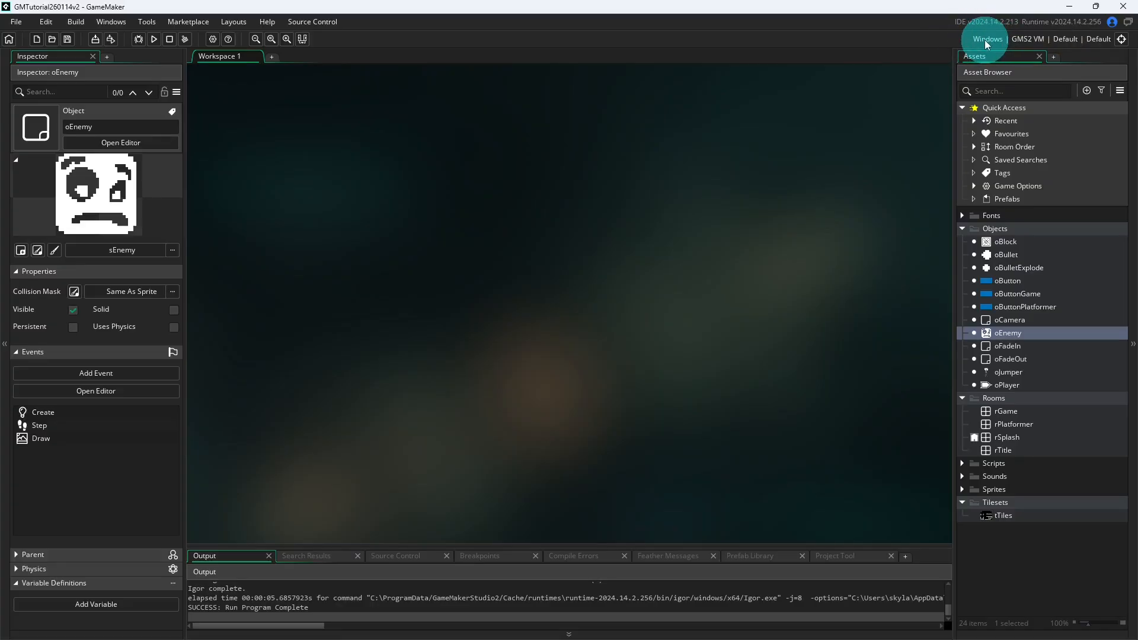
left_click(501, 149)
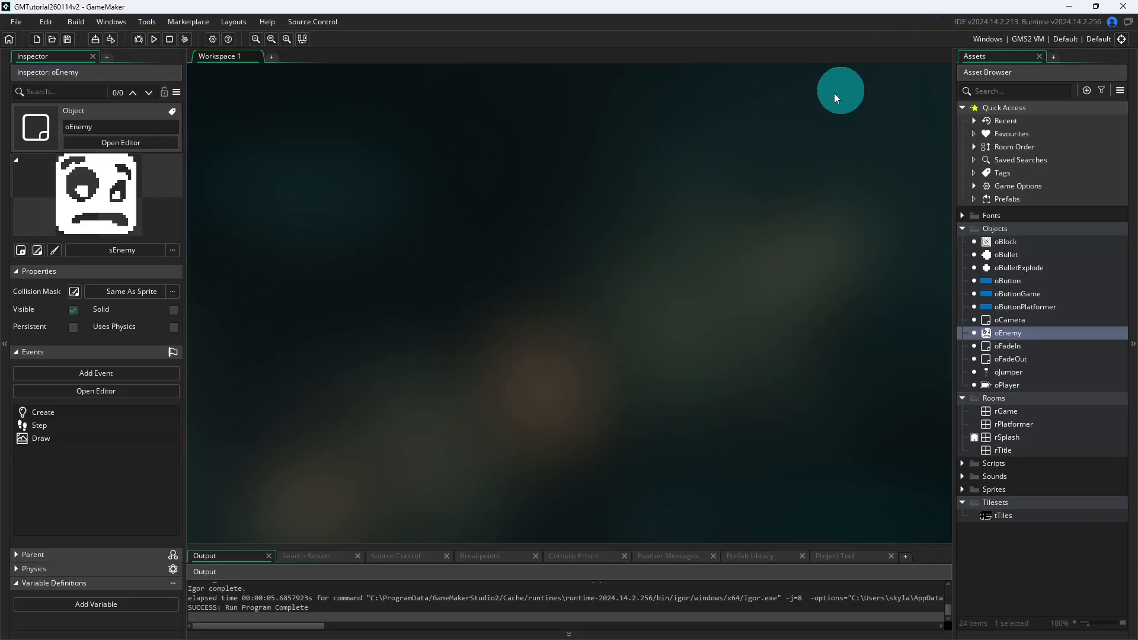
left_click(1008, 40)
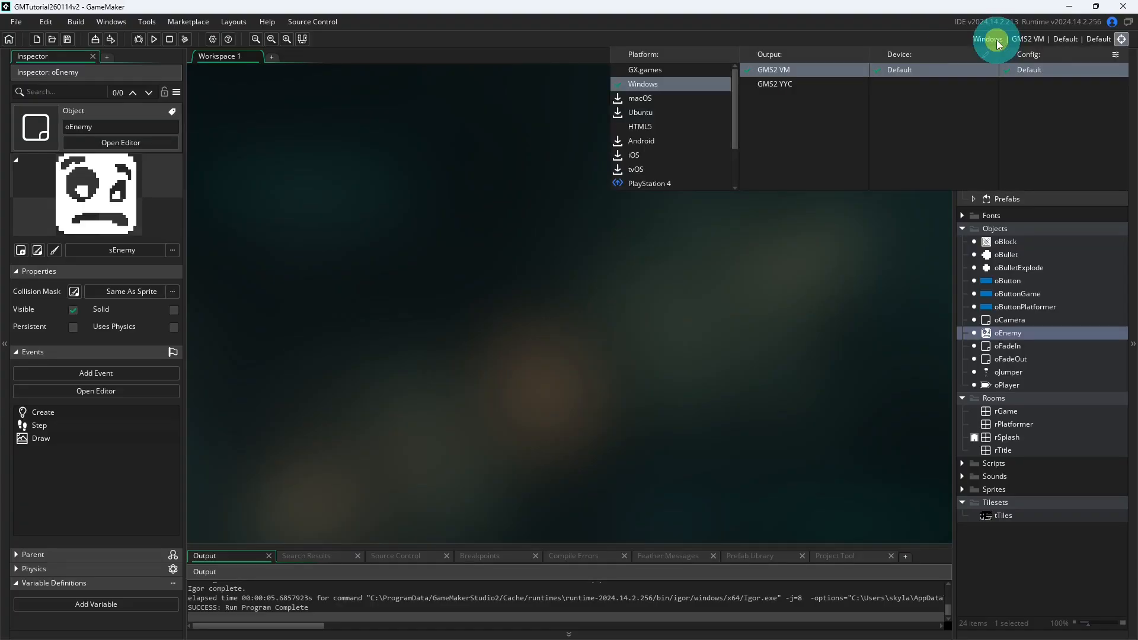
left_click(659, 130)
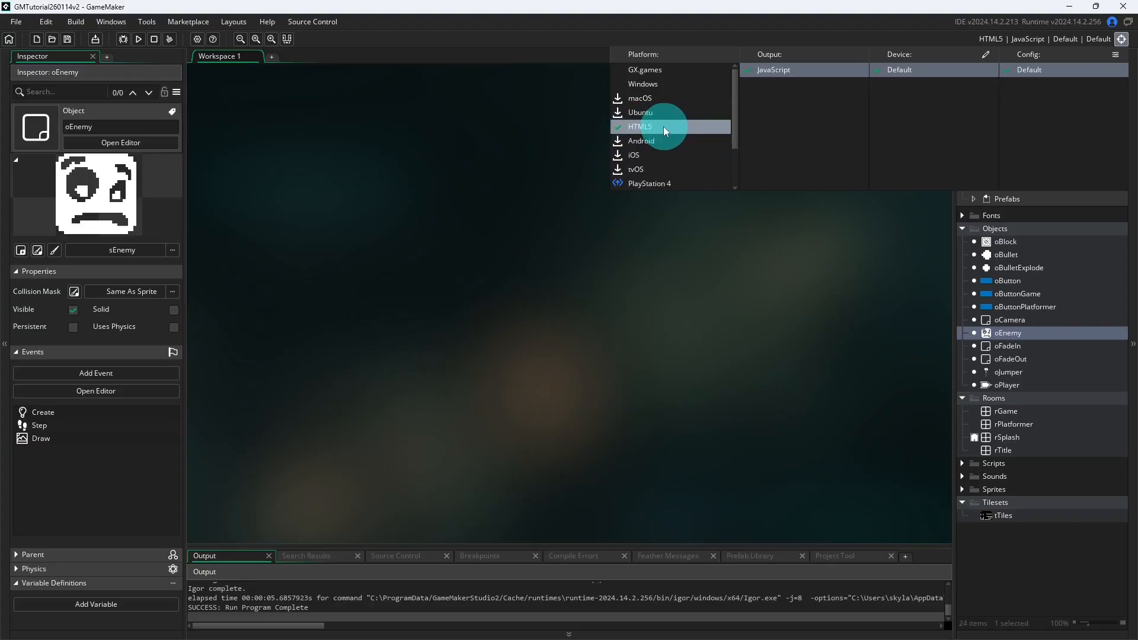
left_click(510, 130)
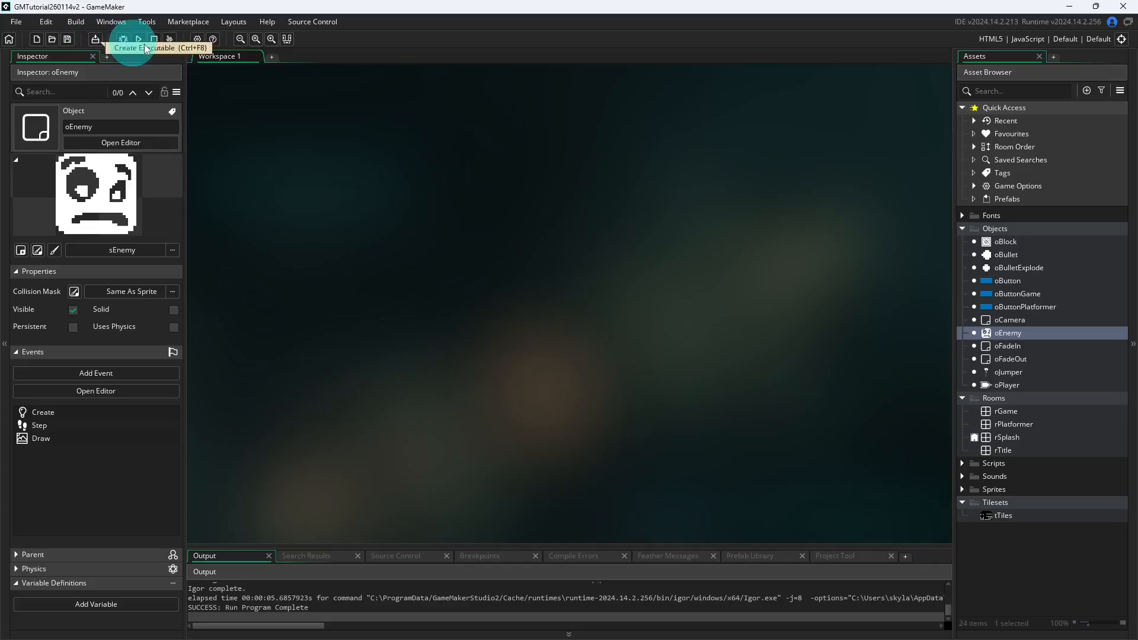
Disable "Interpolate colours between pixels" in the HTML5 graphics game options and apply the change.
left_click(198, 39)
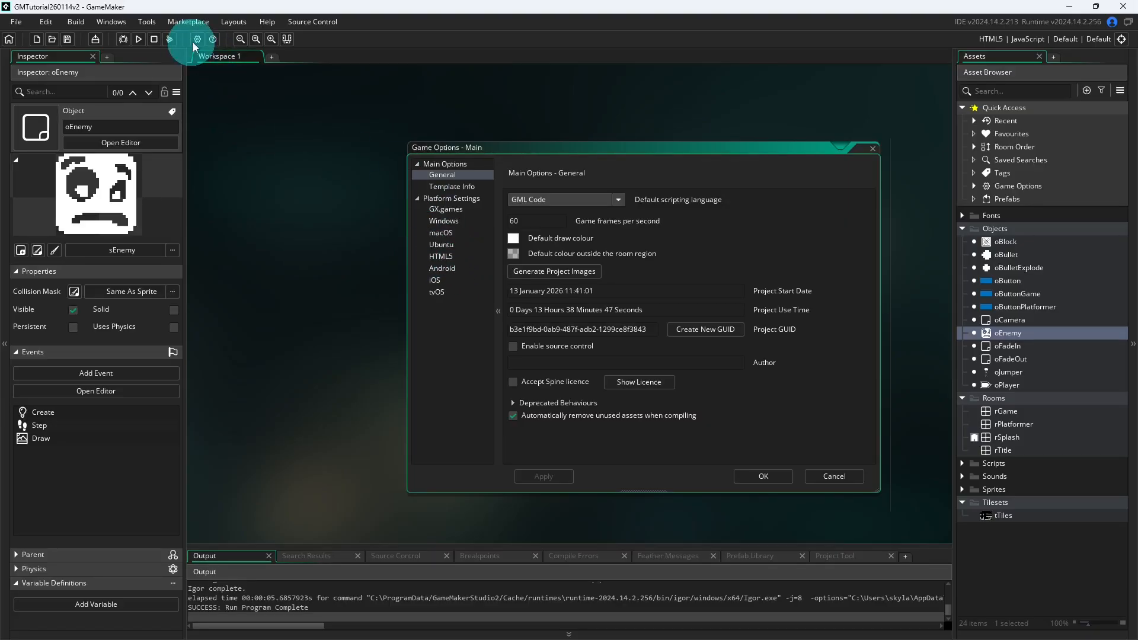
left_click(442, 255)
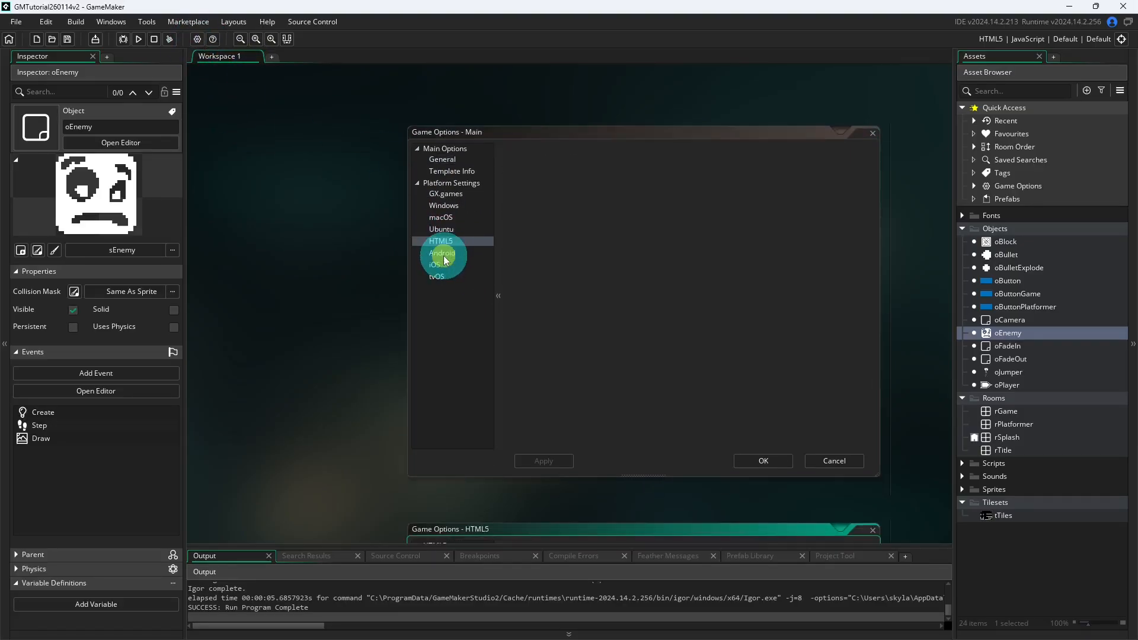
left_click(454, 178)
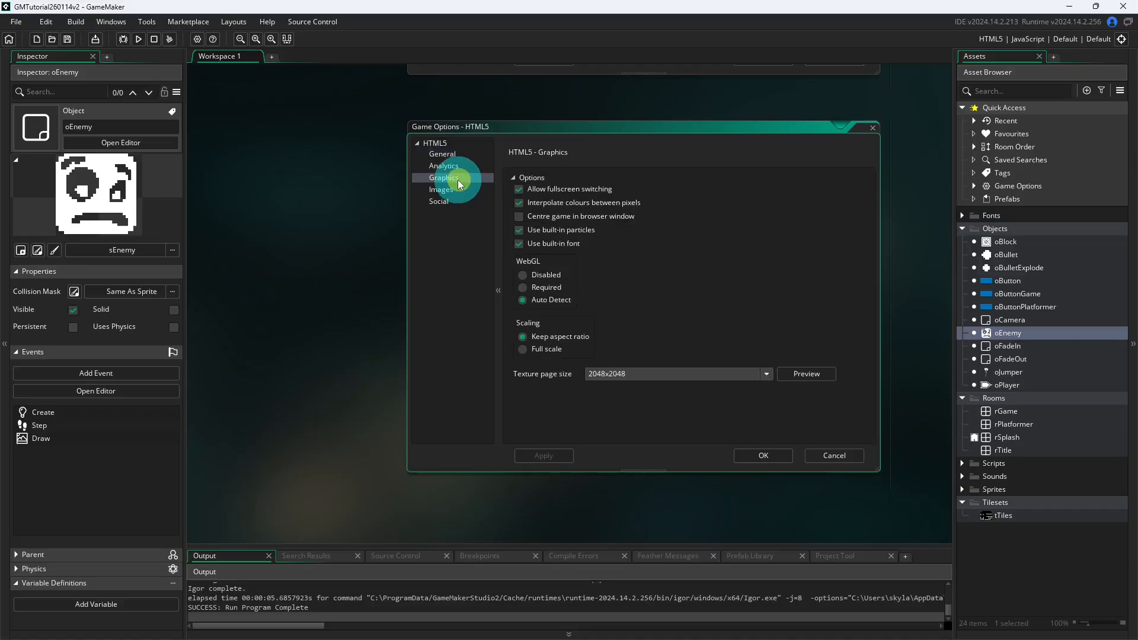
left_click(442, 154)
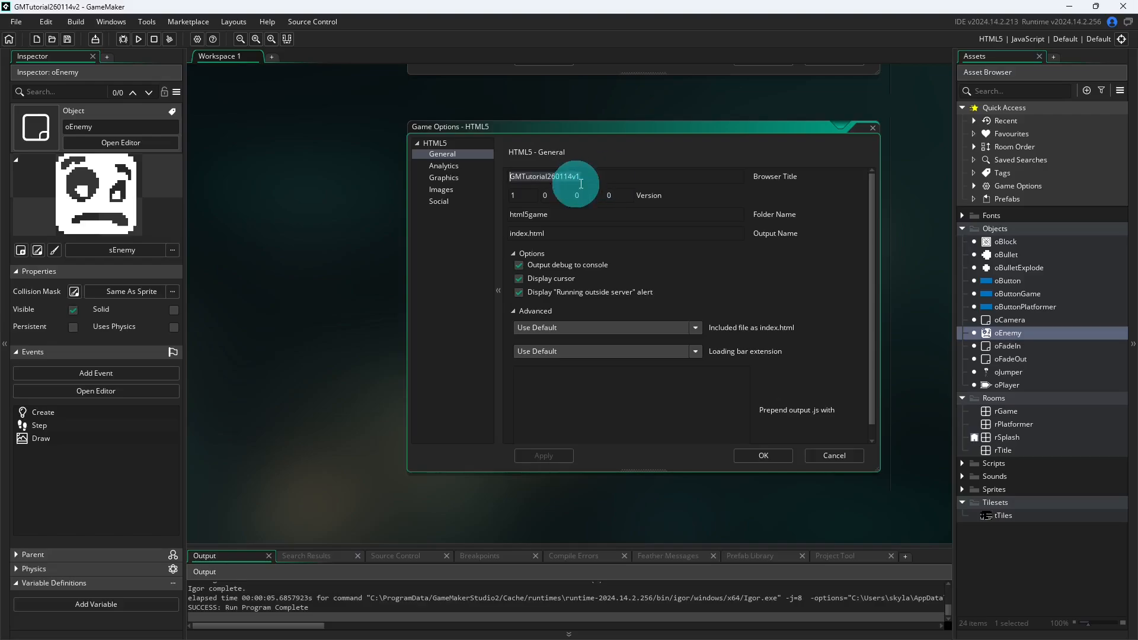
left_click(442, 189)
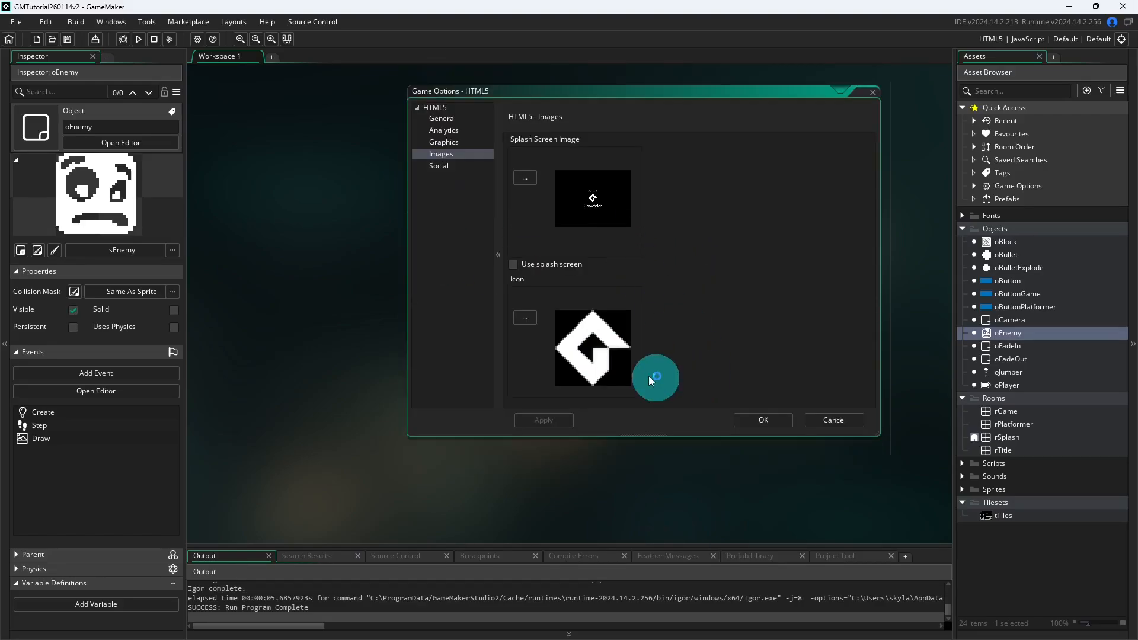
left_click(444, 189)
left_click(450, 202)
left_click(444, 213)
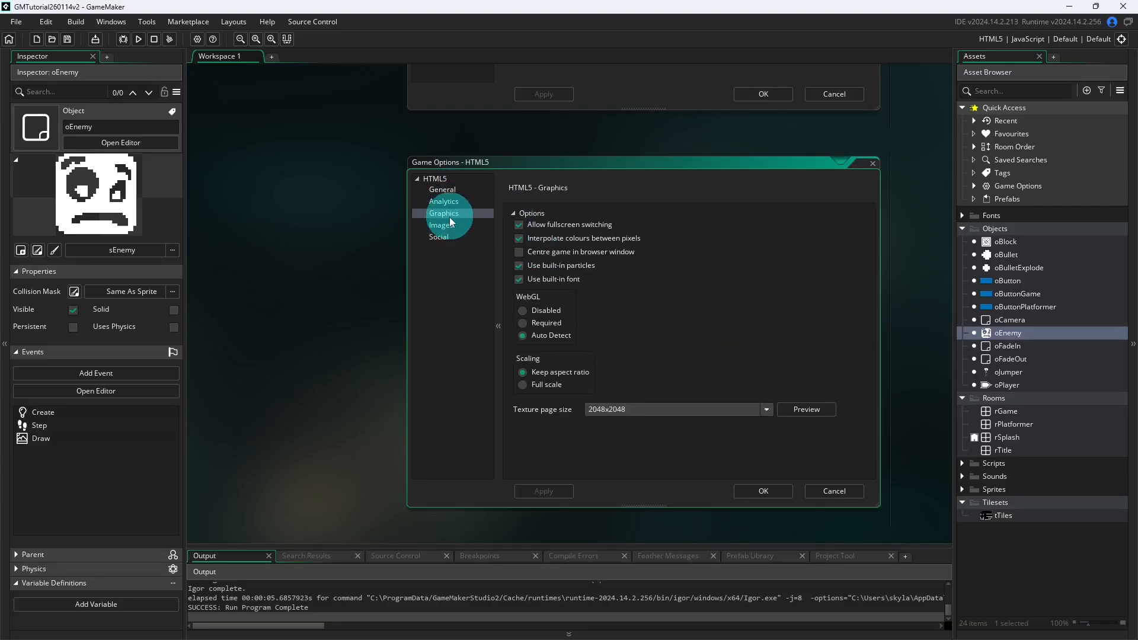
left_click(610, 238)
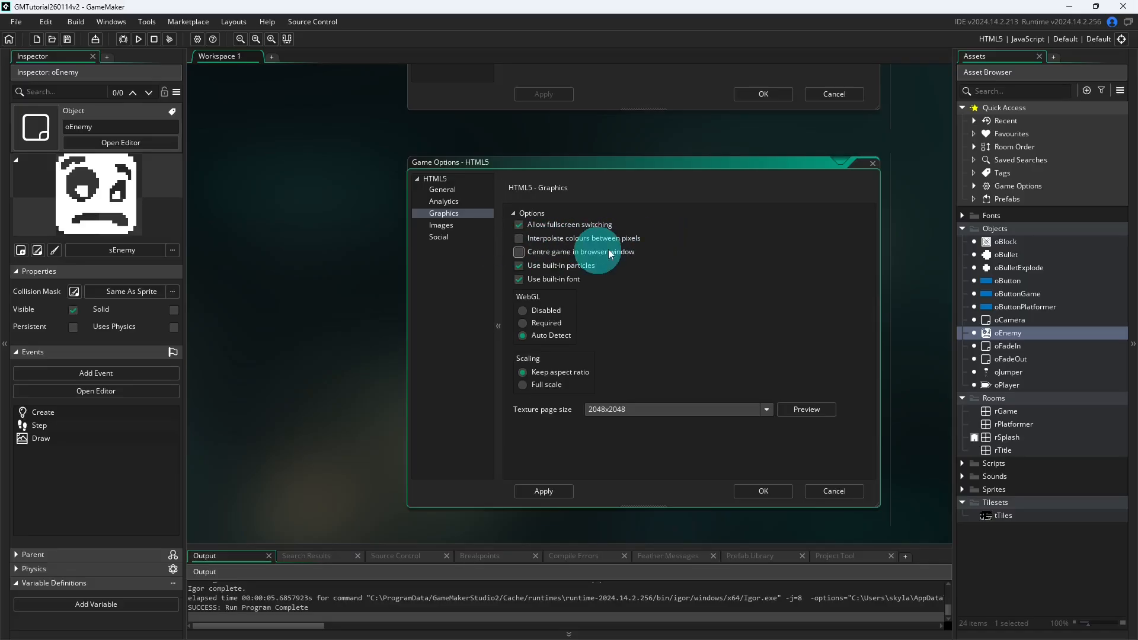
left_click(543, 490)
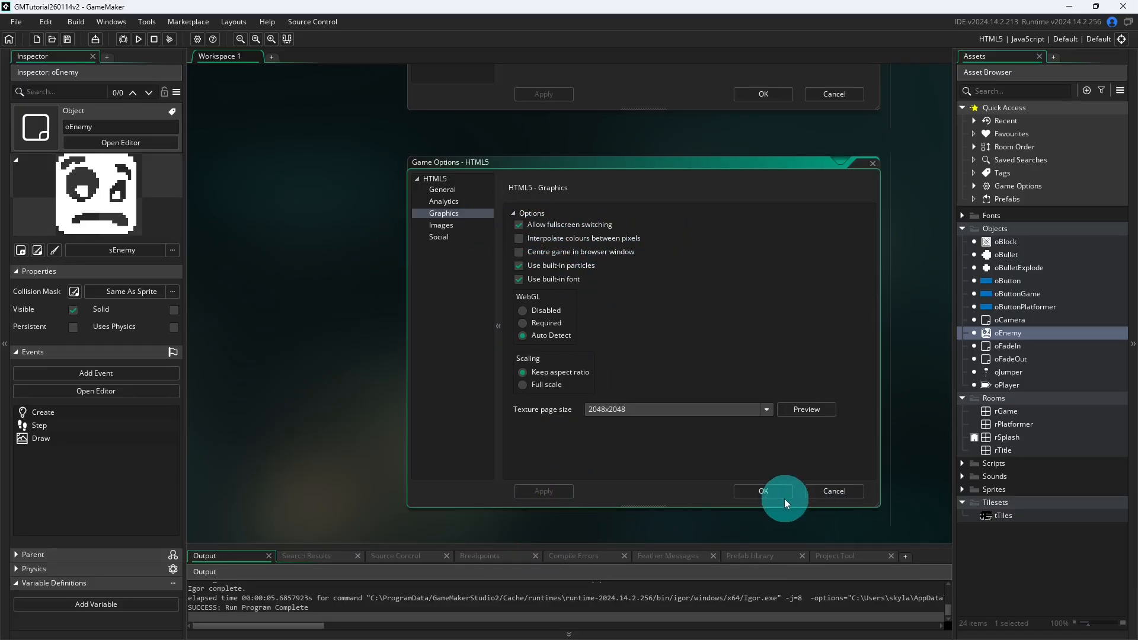
Set the HTML5 browser title to "test game for tutorial", apply it and close the game options.
left_click(457, 190)
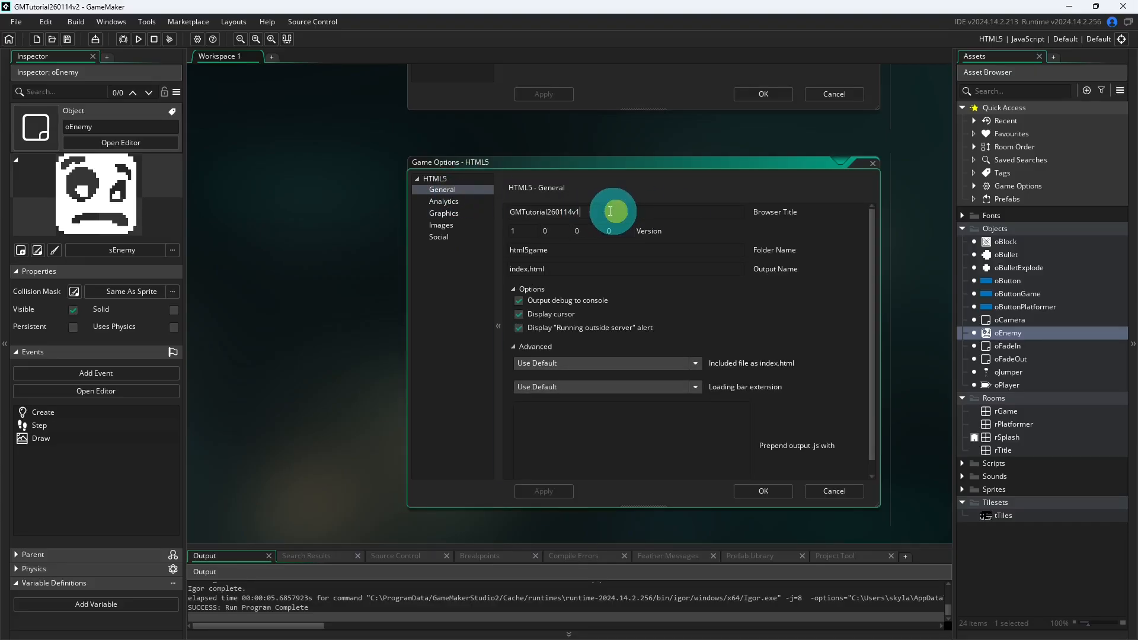
key("ctrl+a")
type("test")
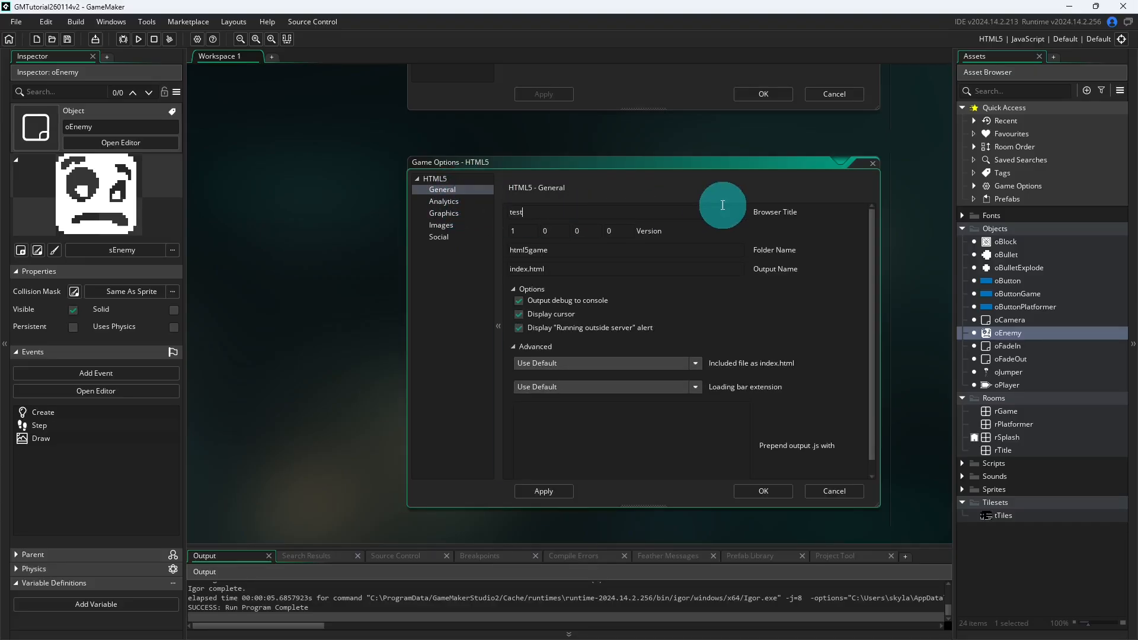
type(" game for tutorial")
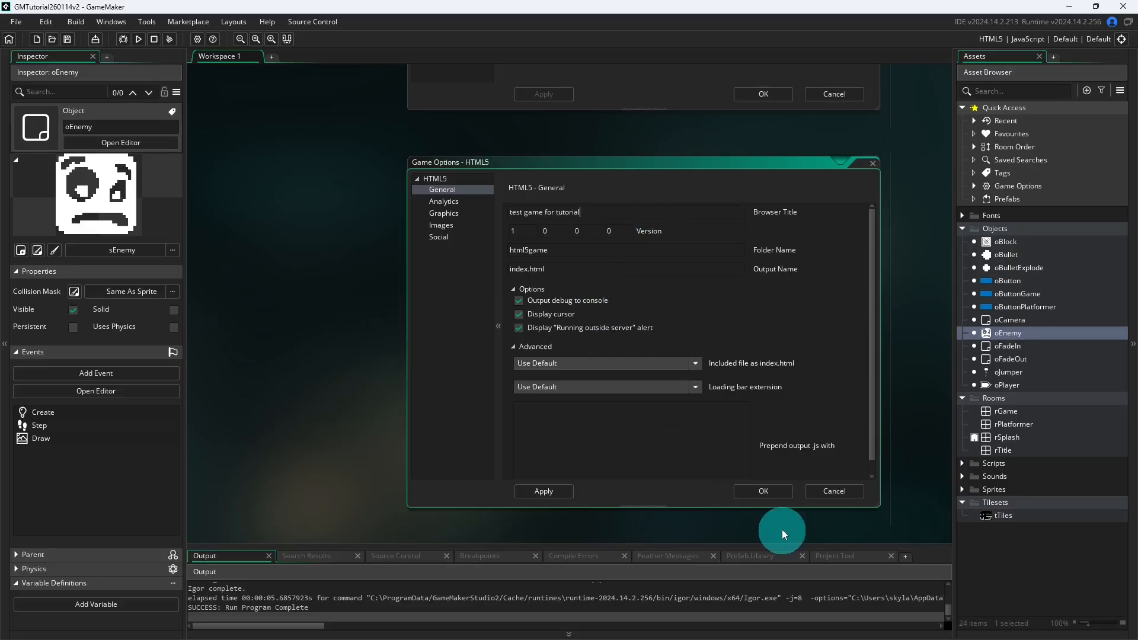
left_click(537, 492)
left_click(764, 492)
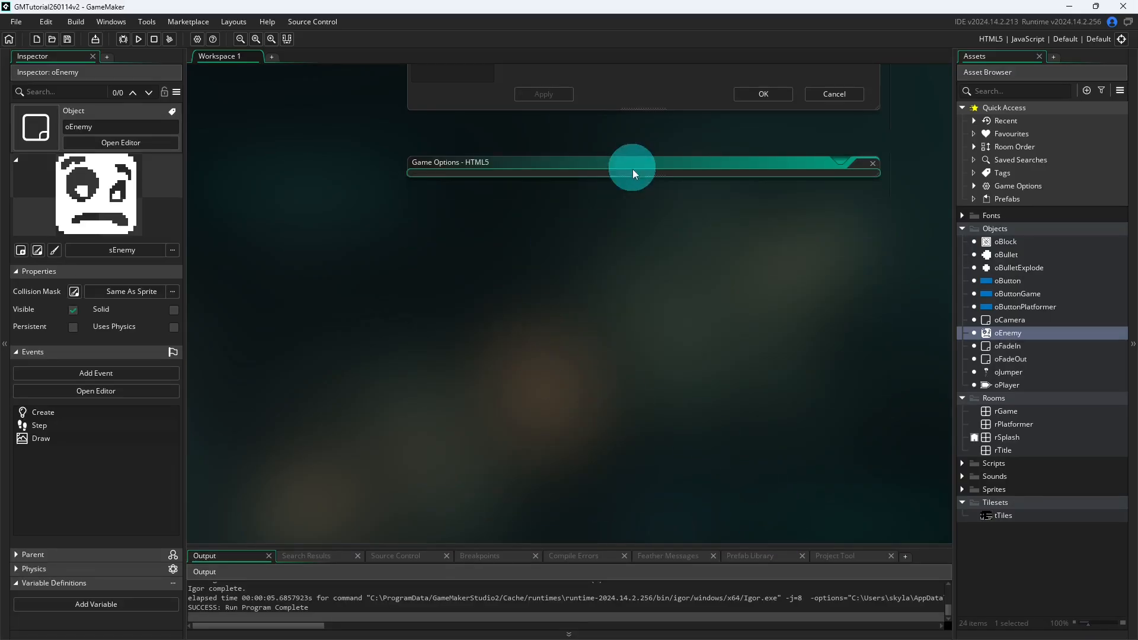
left_click(782, 407)
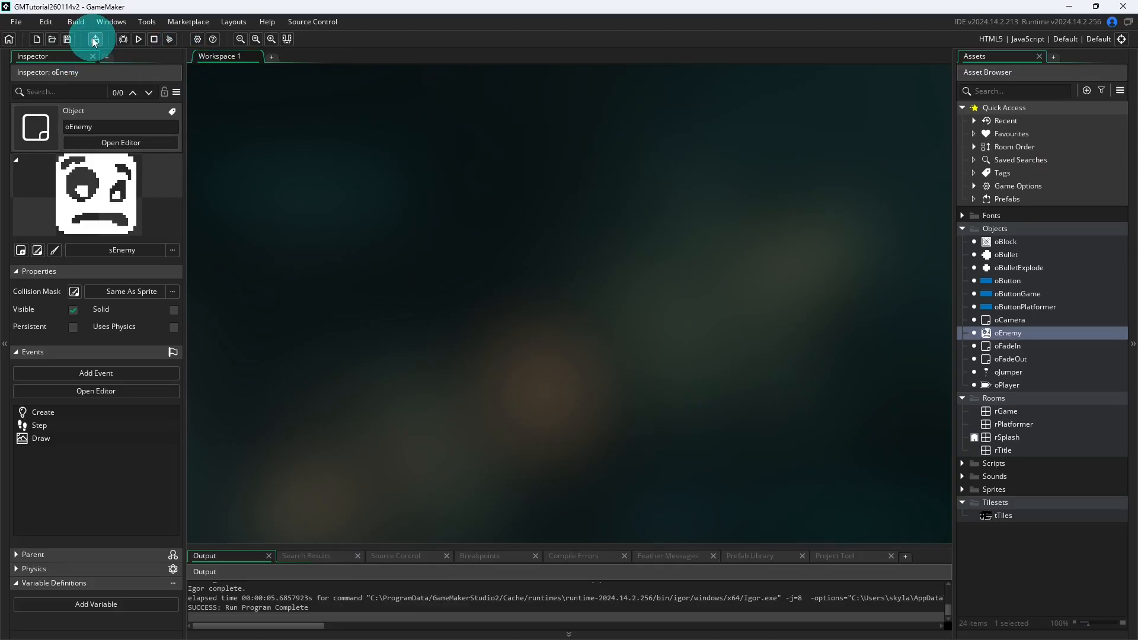
Create an HTML5 build packaged as a zip, saved to the Desktop as GMTutorial260119v1, and close the resulting folder window.
left_click(97, 43)
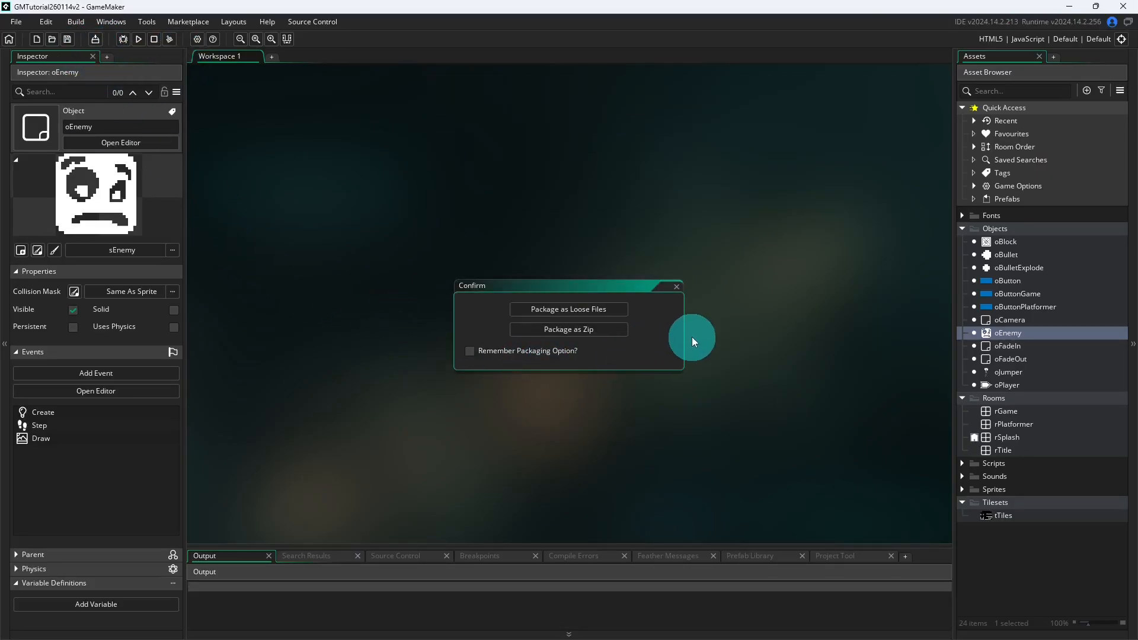
left_click(610, 331)
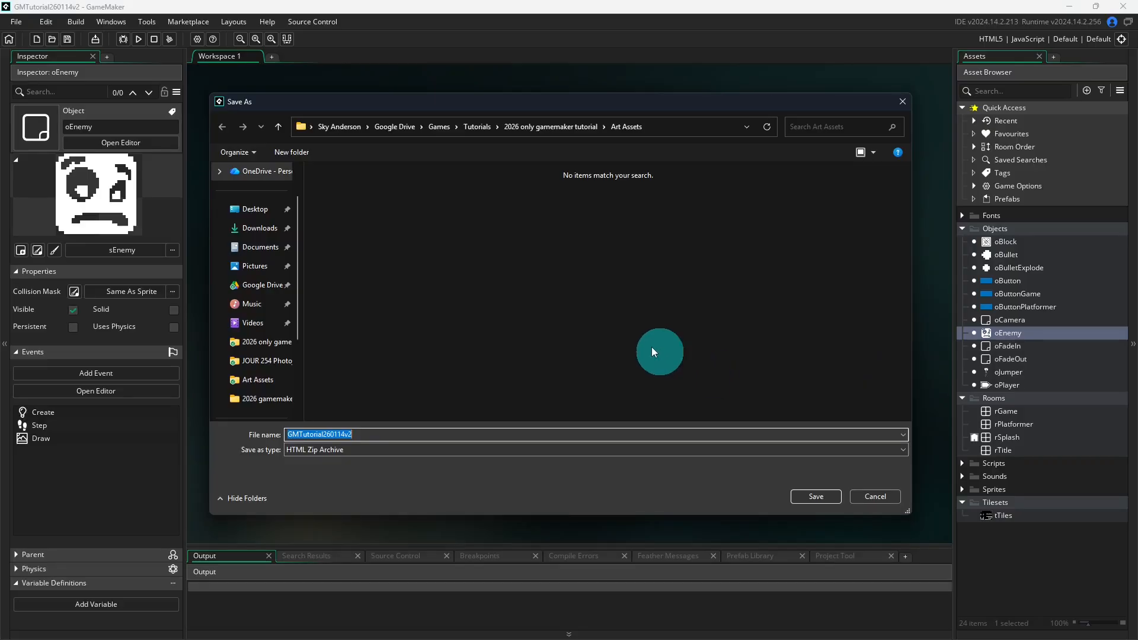
left_click(255, 209)
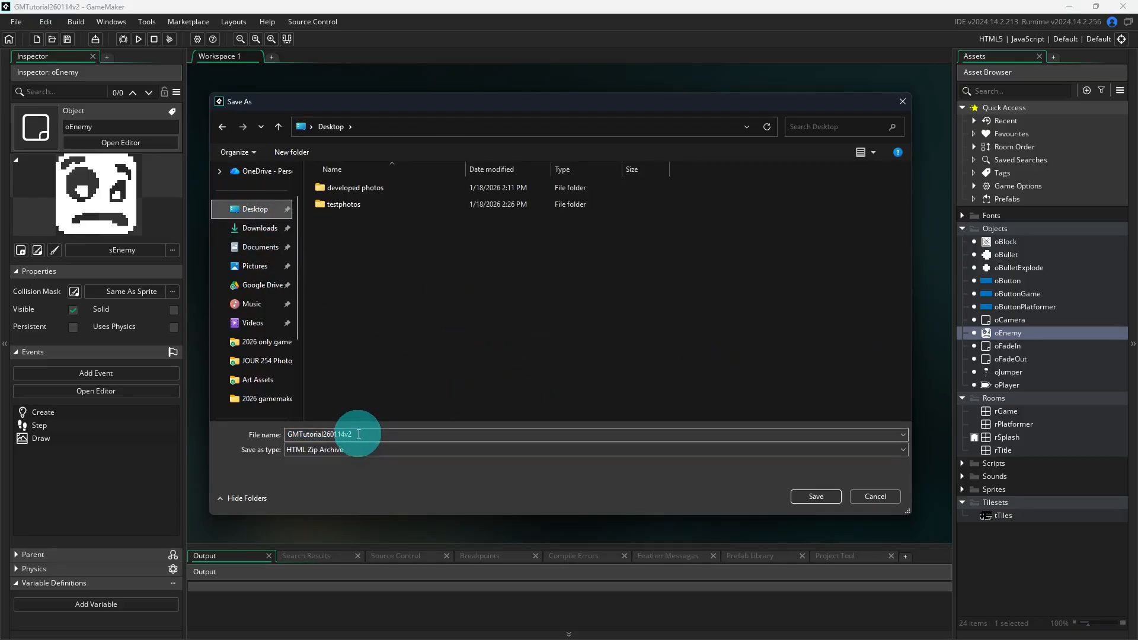
mouse_move(359, 433)
left_mouse_down()
mouse_move(267, 436)
mouse_move(373, 434)
left_mouse_up()
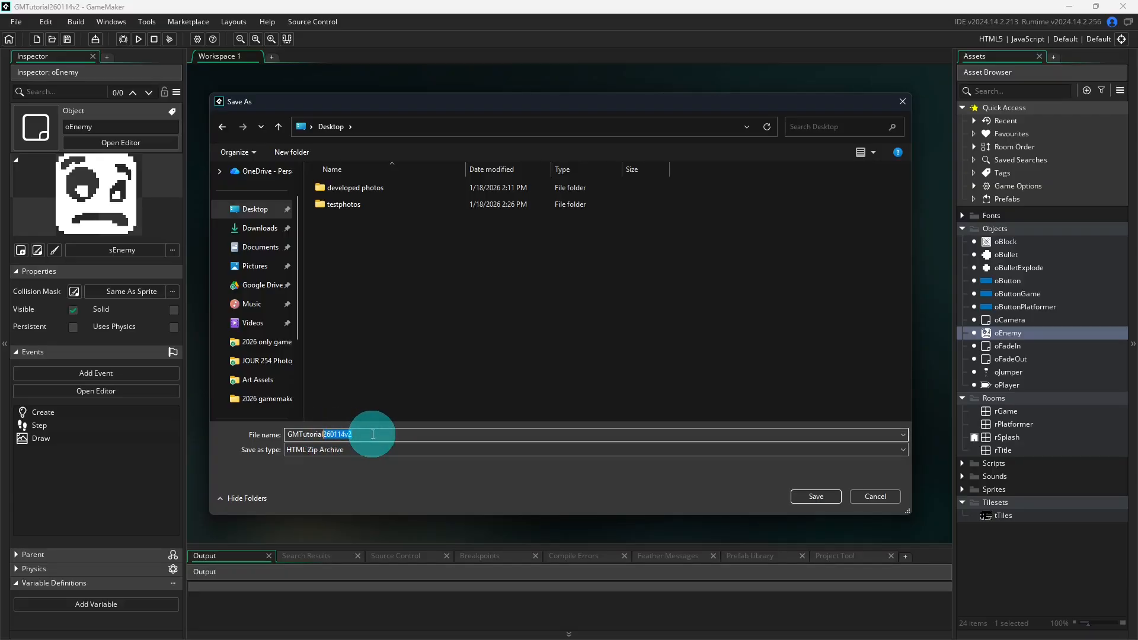
left_click(371, 434)
key("BackSpace")
key("BackSpace")
key("BackSpace")
key("BackSpace")
key("BackSpace")
key("BackSpace")
type("0119v1")
left_click(816, 496)
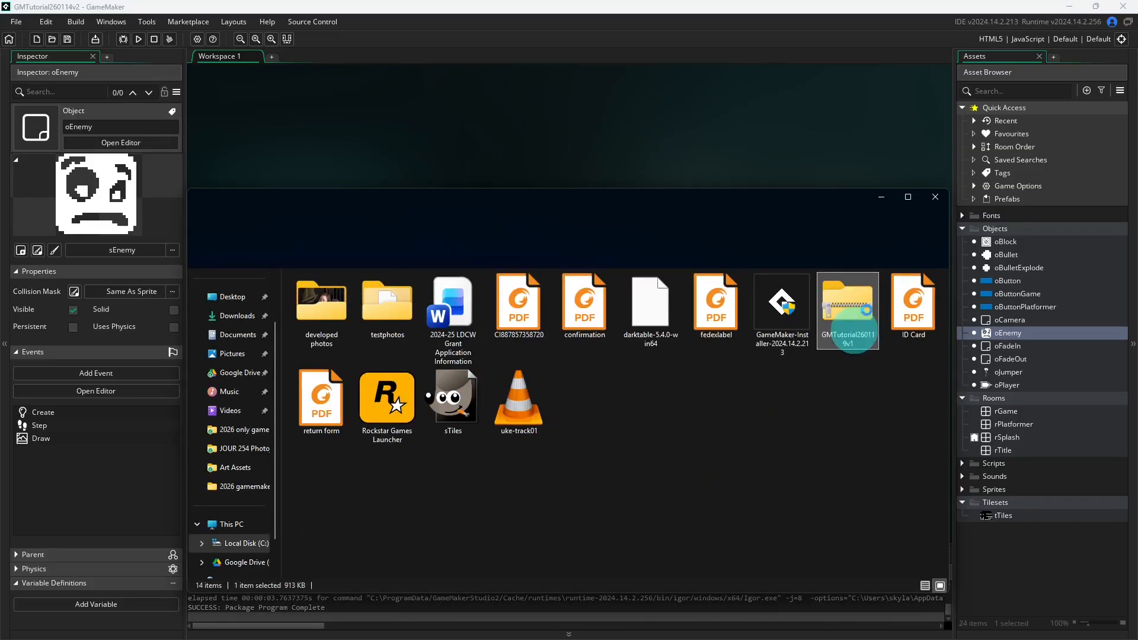
left_click(935, 197)
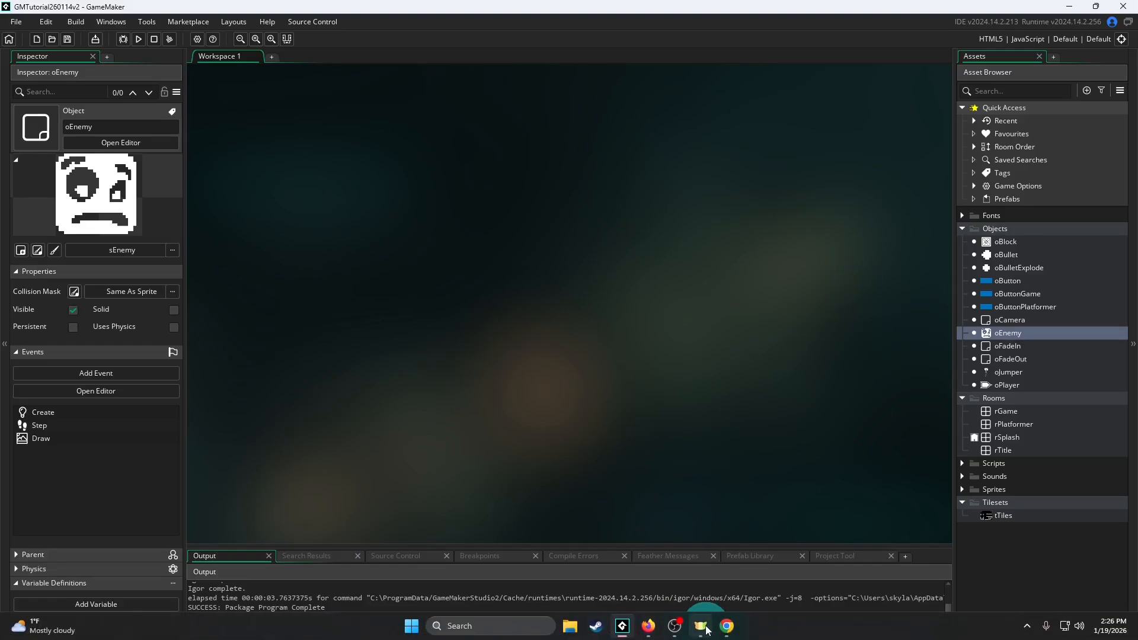
Switch to itch.io in the Chrome browser and close the extra Creator Dashboard tab.
left_click(730, 631)
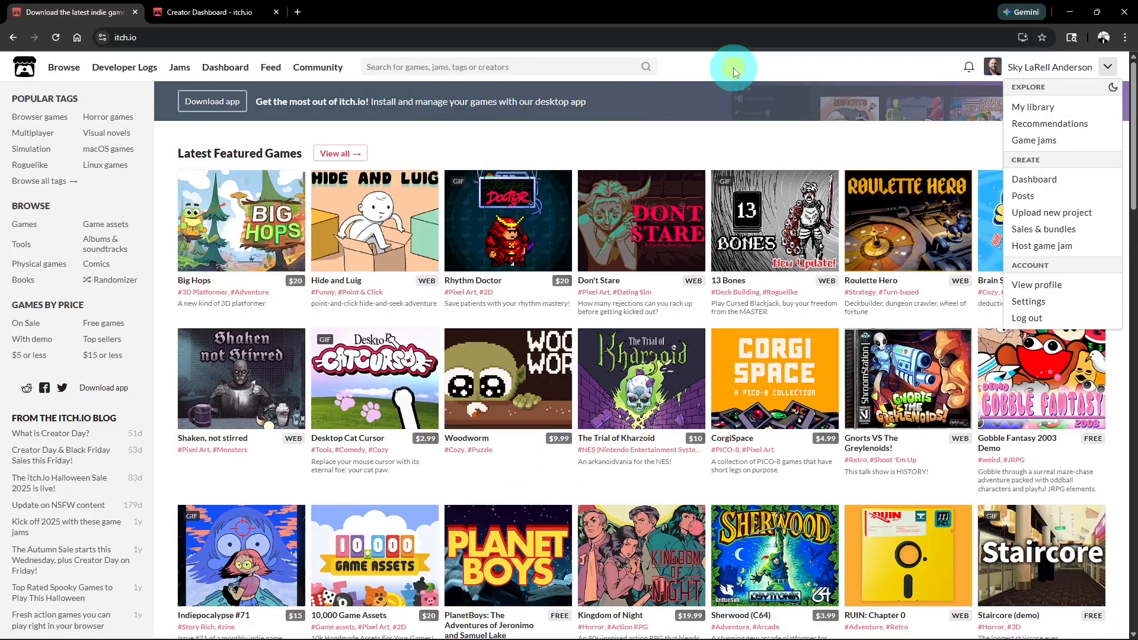
left_click(735, 68)
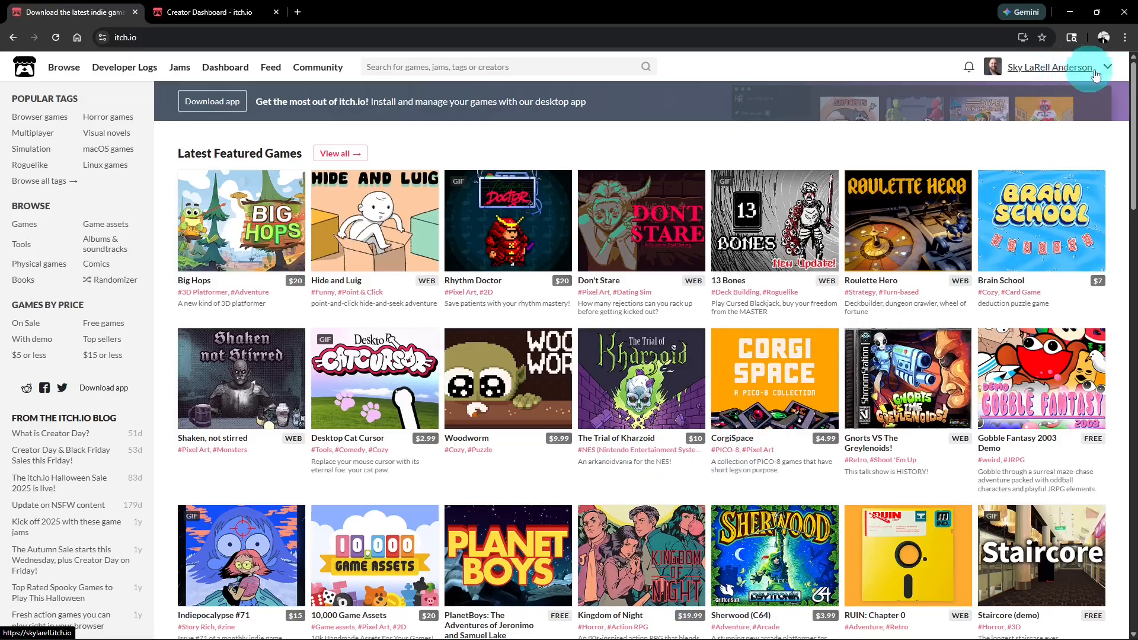
left_click(264, 12)
left_click(276, 12)
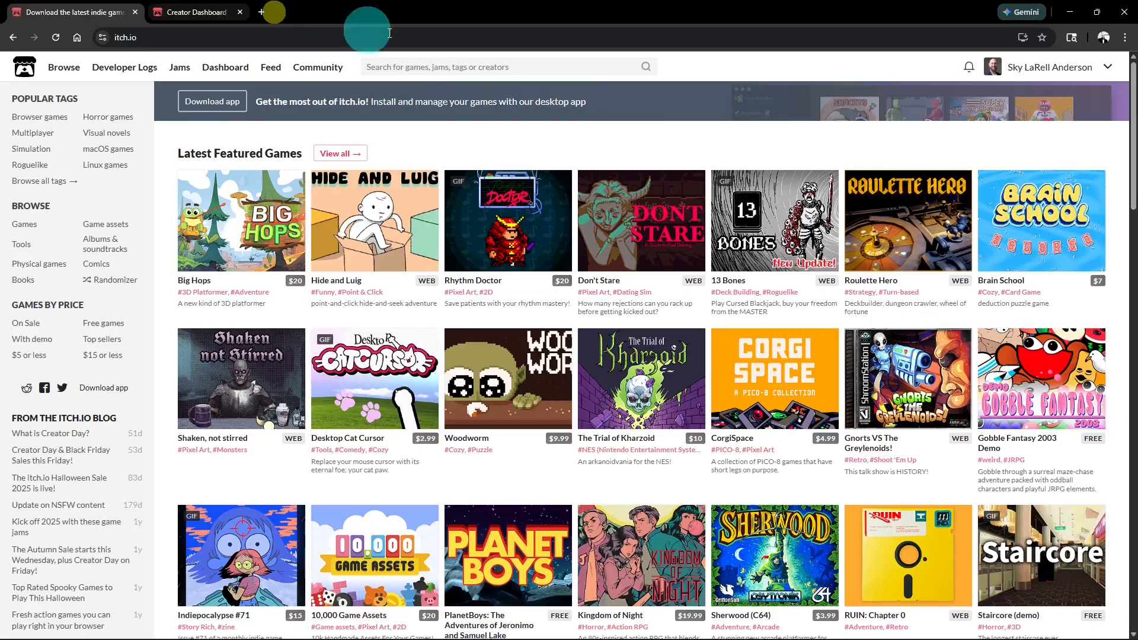
Open the account's Creator Dashboard on itch.io and go to the end of its project list.
left_click(1086, 70)
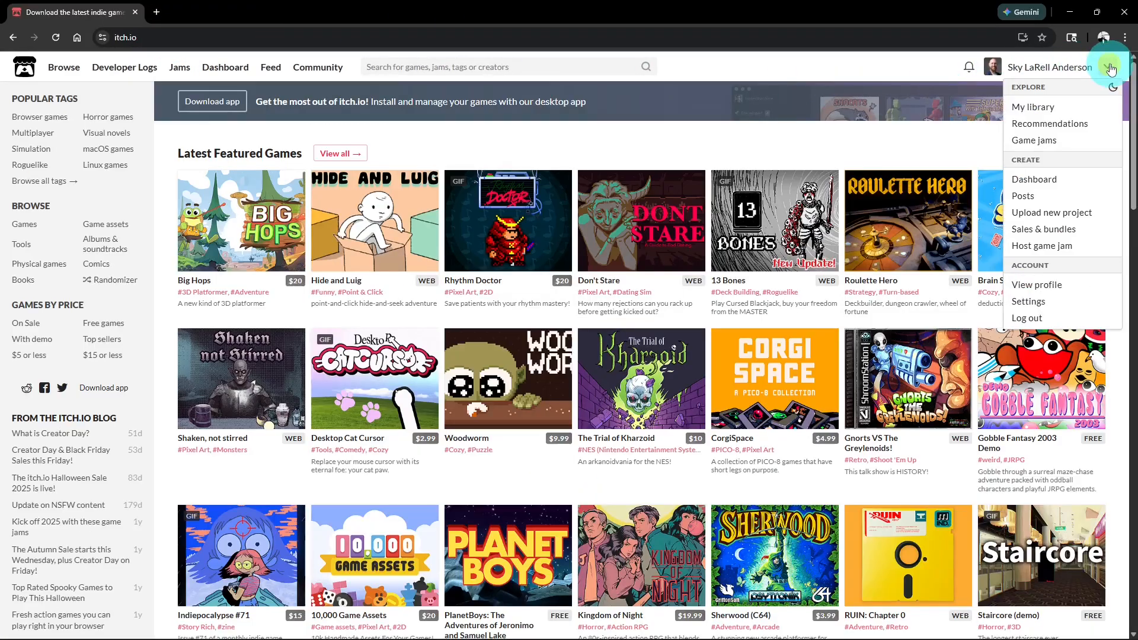
left_click(1049, 183)
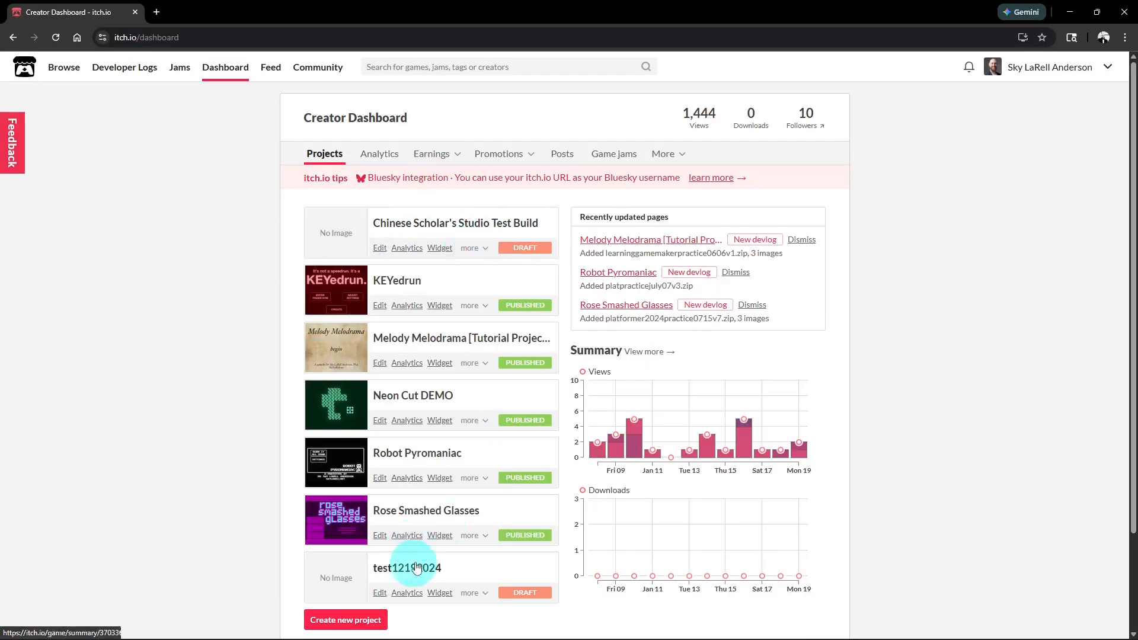
scroll(154, 415, "down", 2)
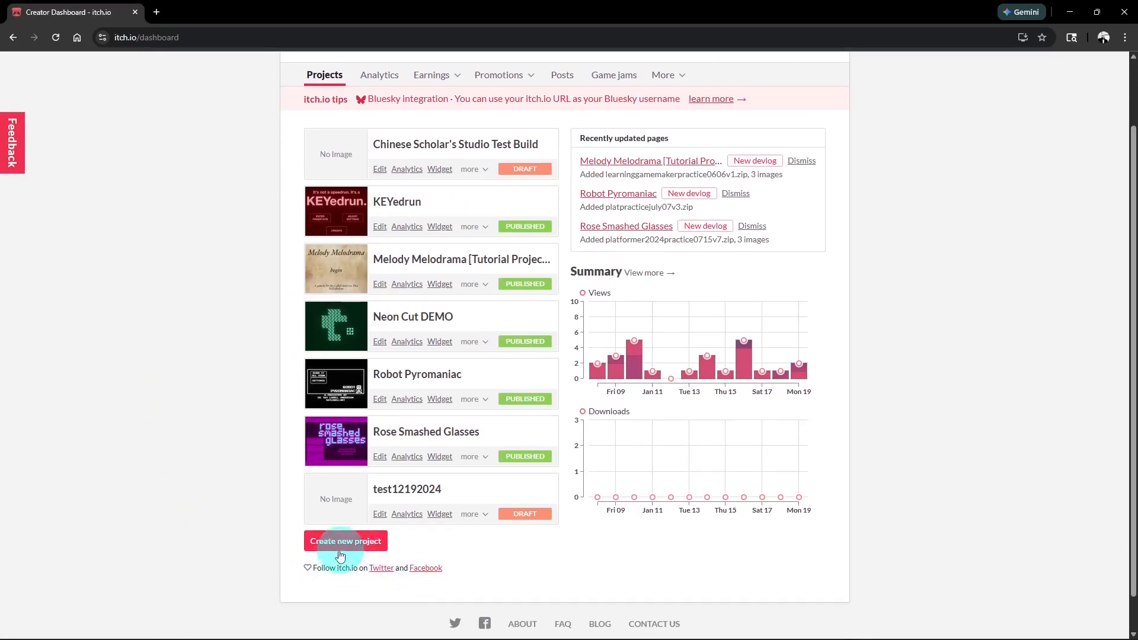
Create a new project titled "test tutorial for publishing" with the short description "this is where the description goes".
left_click(343, 542)
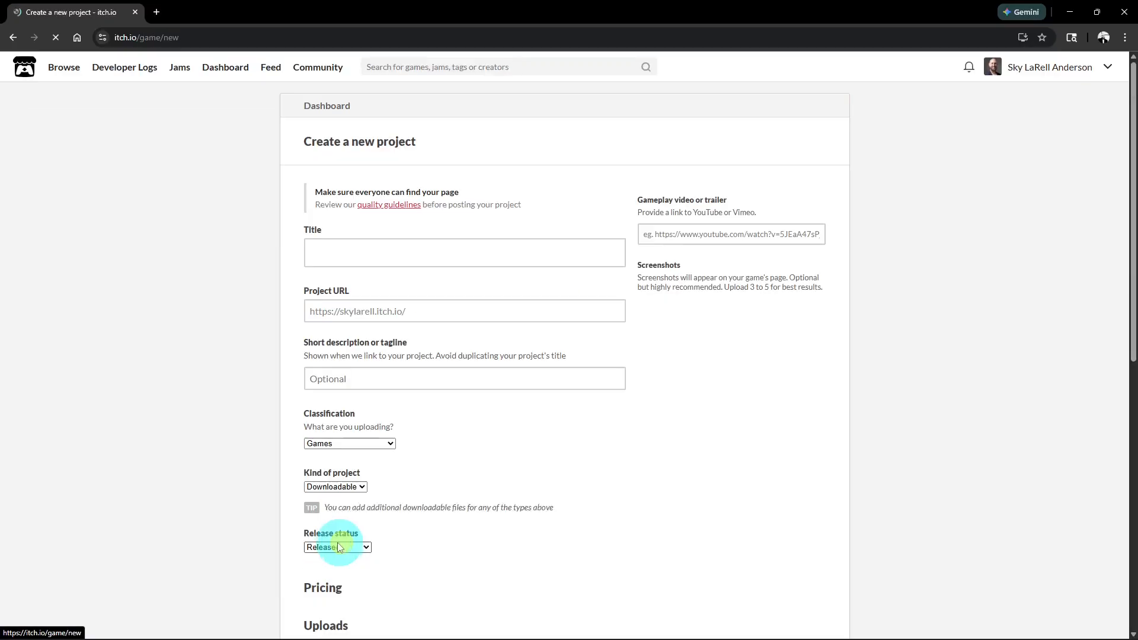
left_click(446, 249)
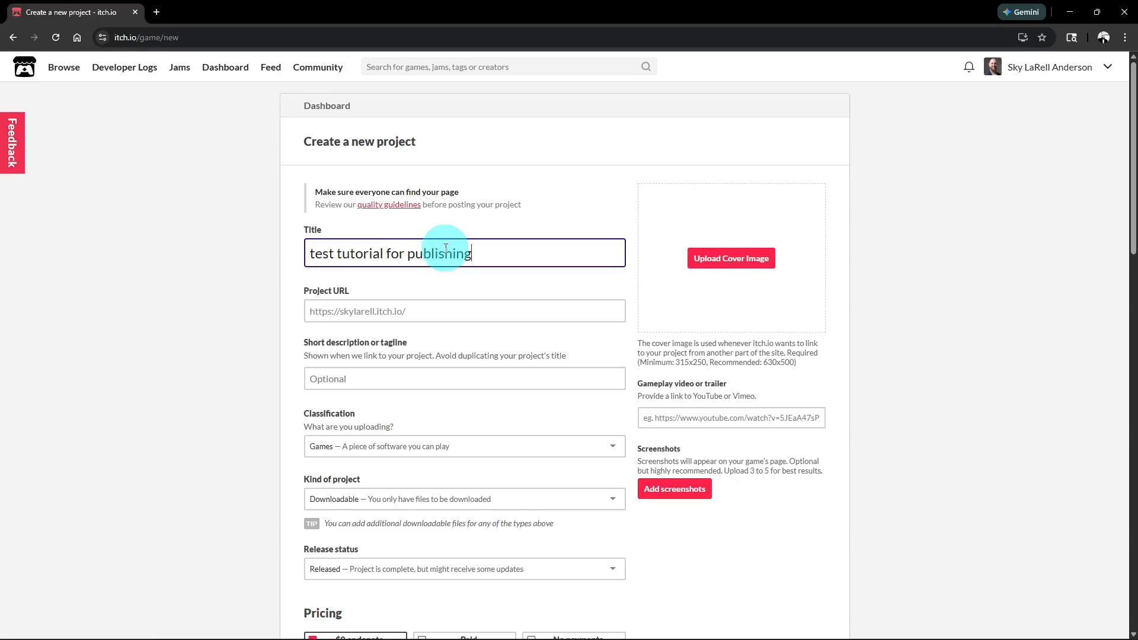
left_click(445, 311)
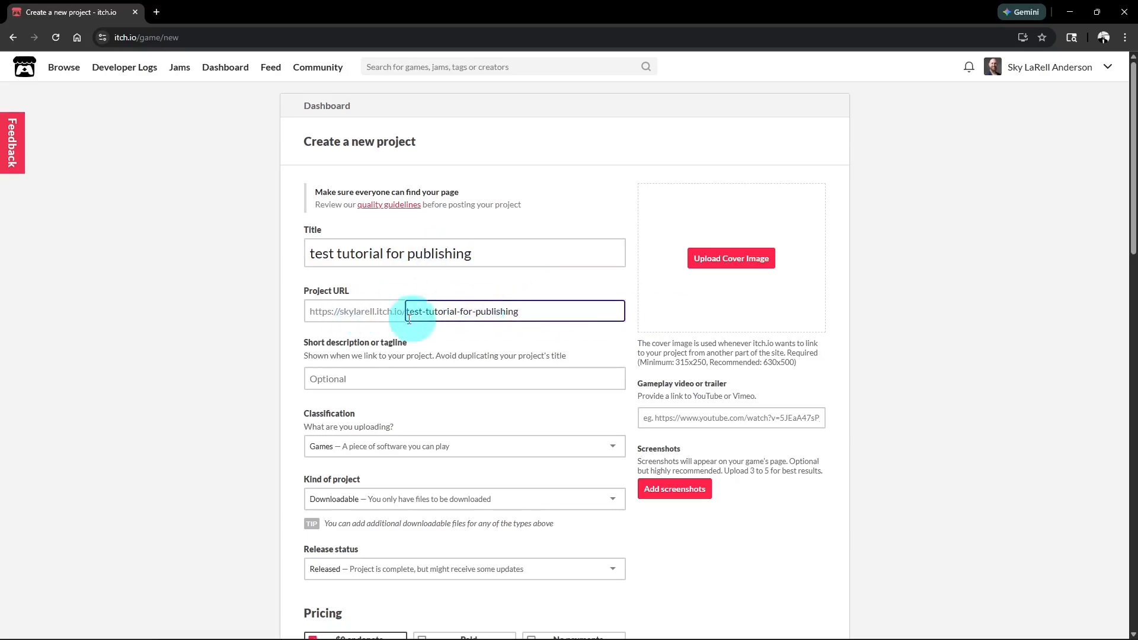
left_click_drag(564, 312, 417, 312)
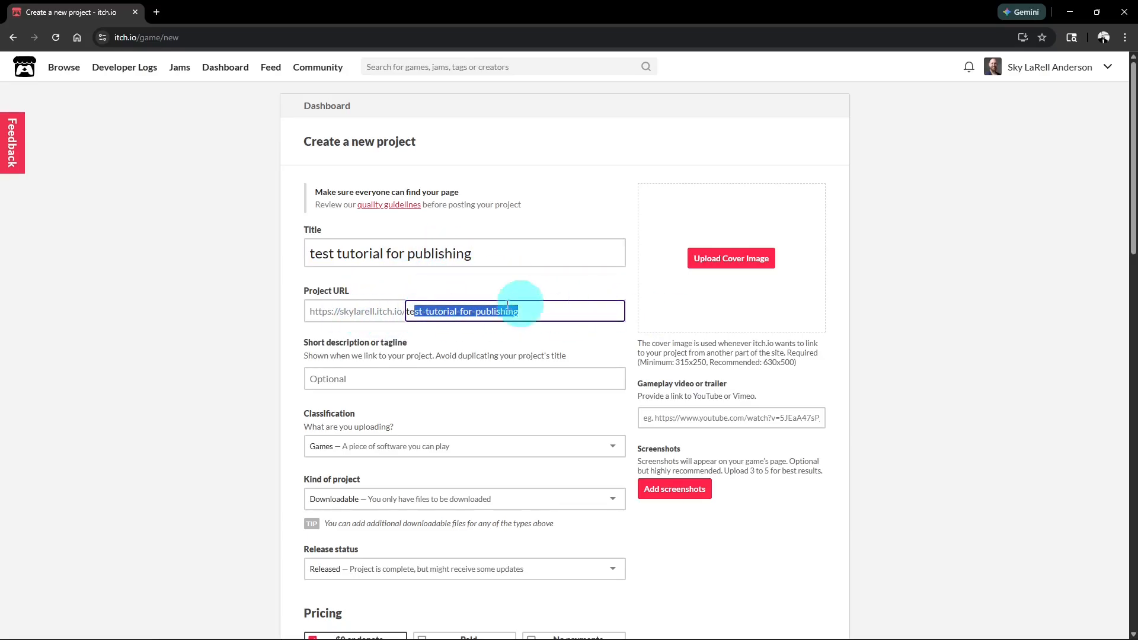
left_click(521, 308)
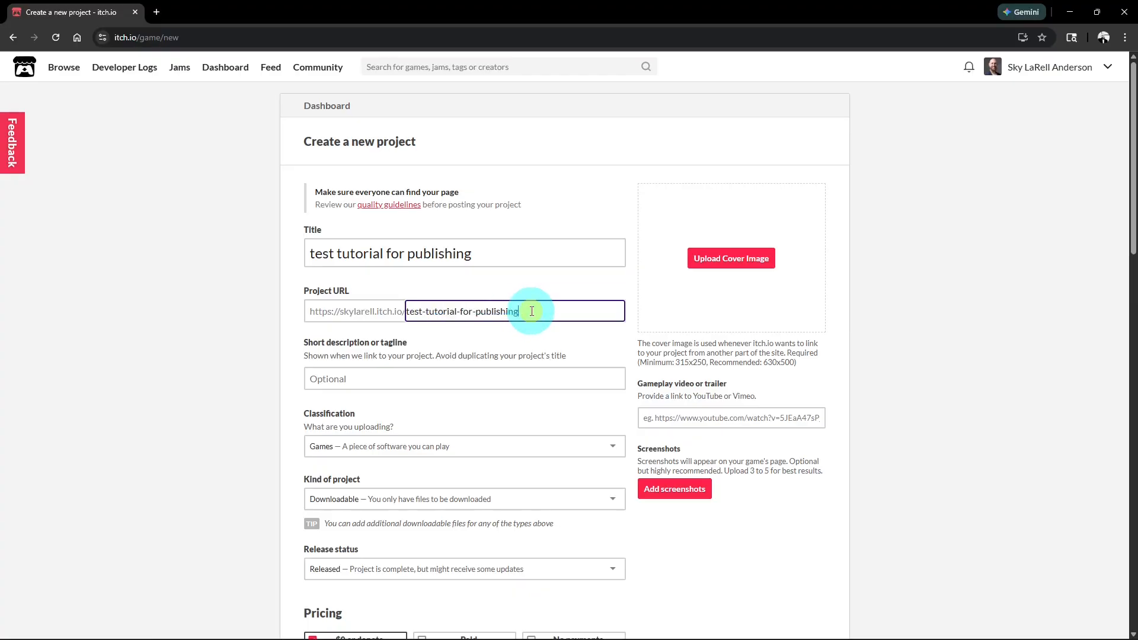
left_click(350, 379)
type("this is where the description goes")
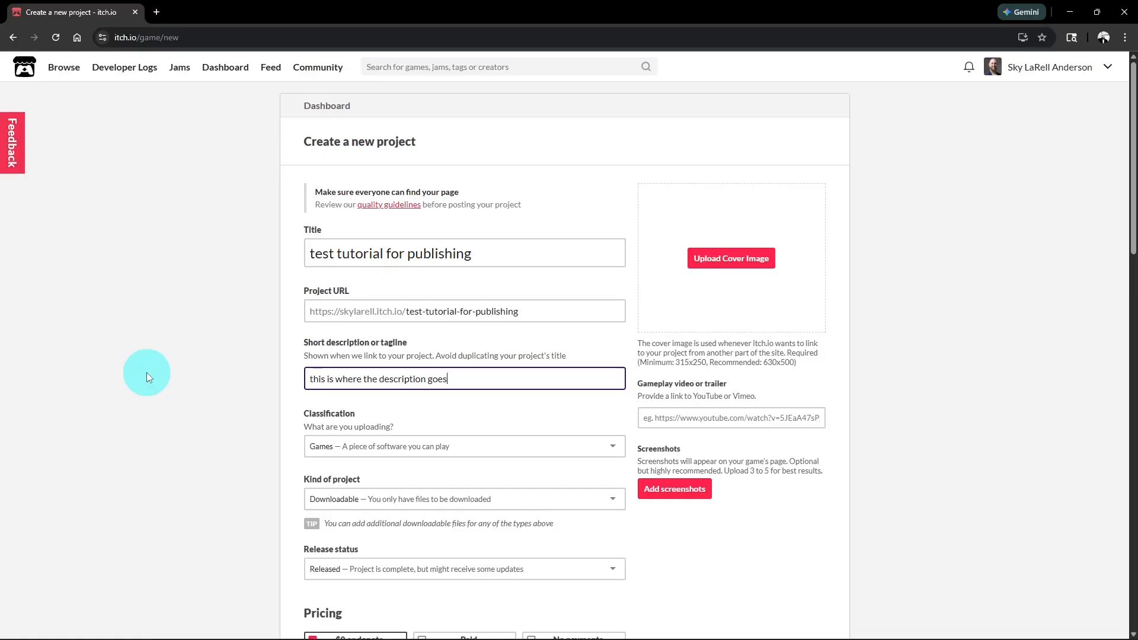
Set the kind of project to HTML so that the game is played in the browser.
scroll(162, 367, "down", 1)
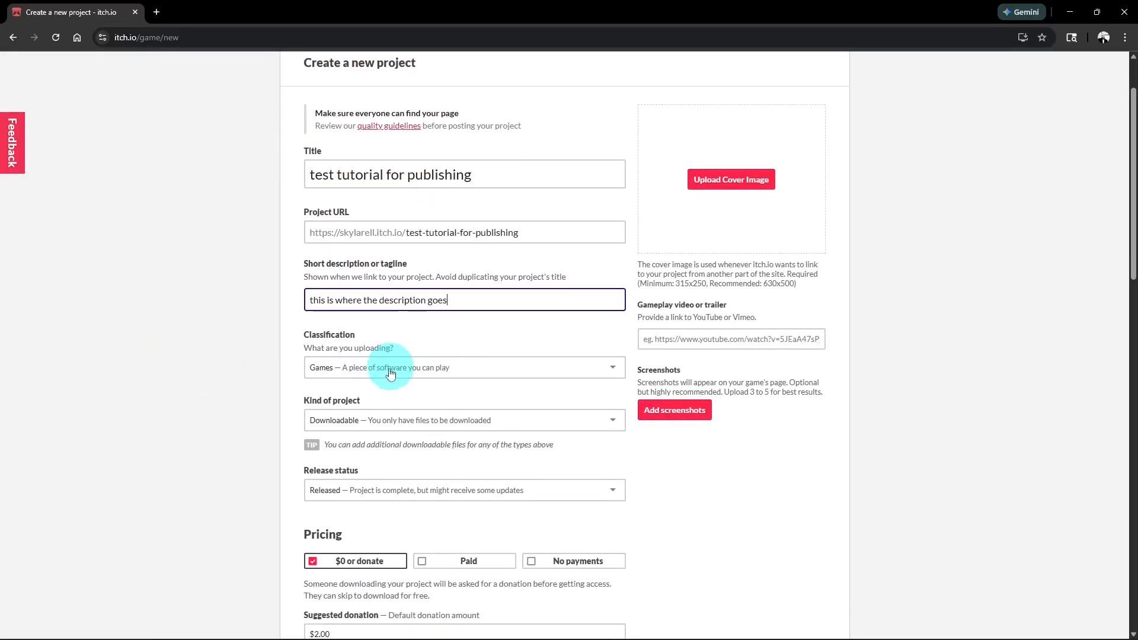
left_click(422, 420)
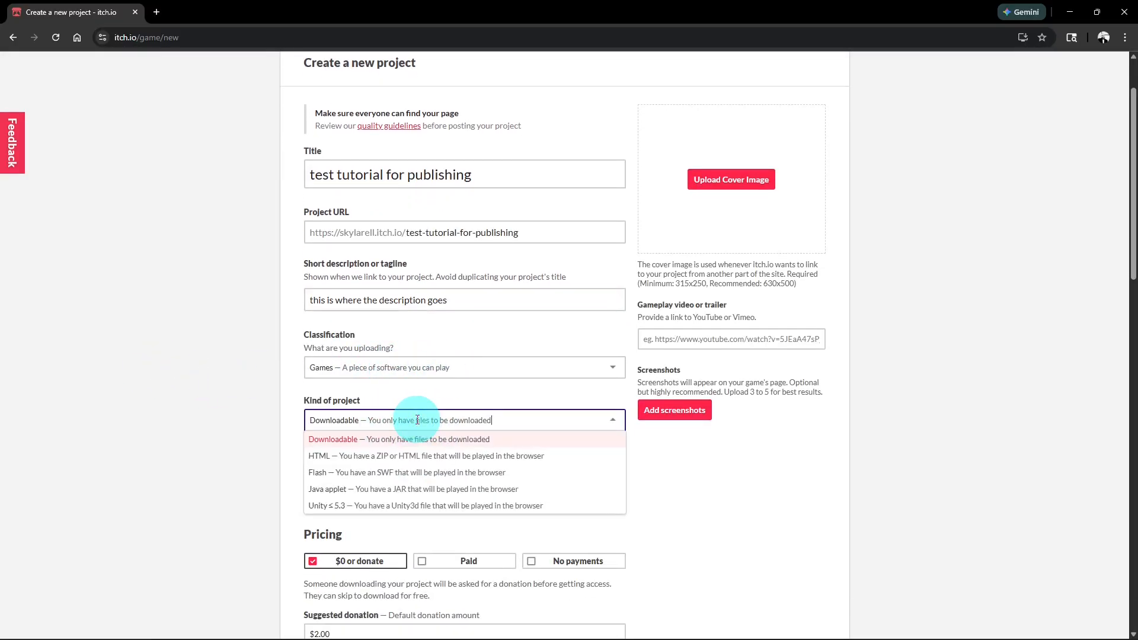
left_click(345, 462)
scroll(237, 392, "down", 2)
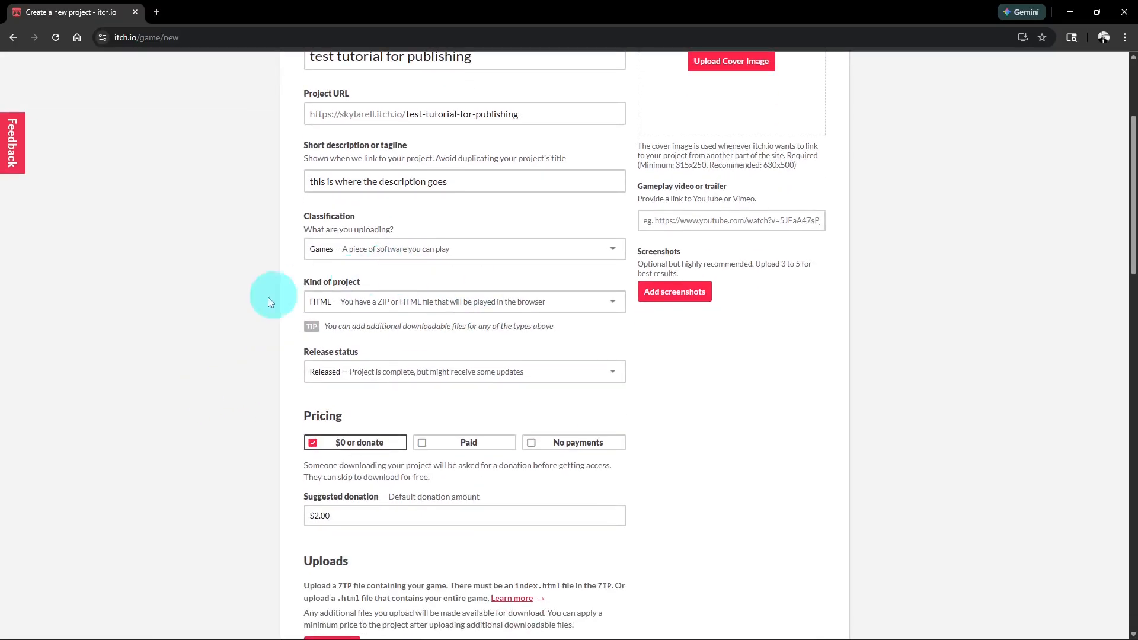
left_click(439, 302)
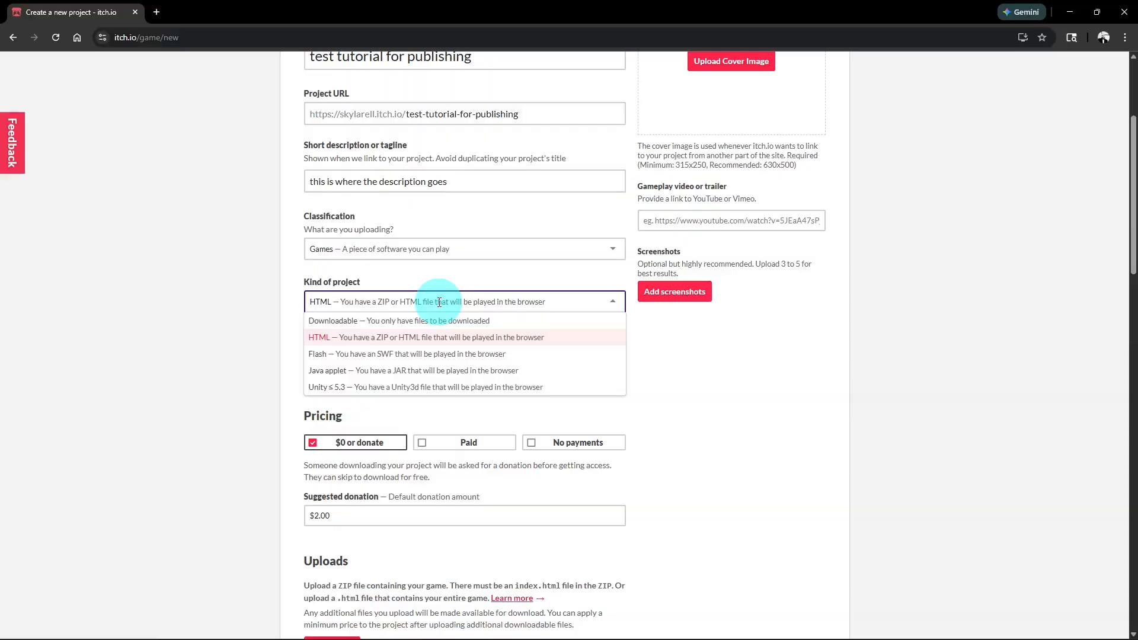
left_click(190, 317)
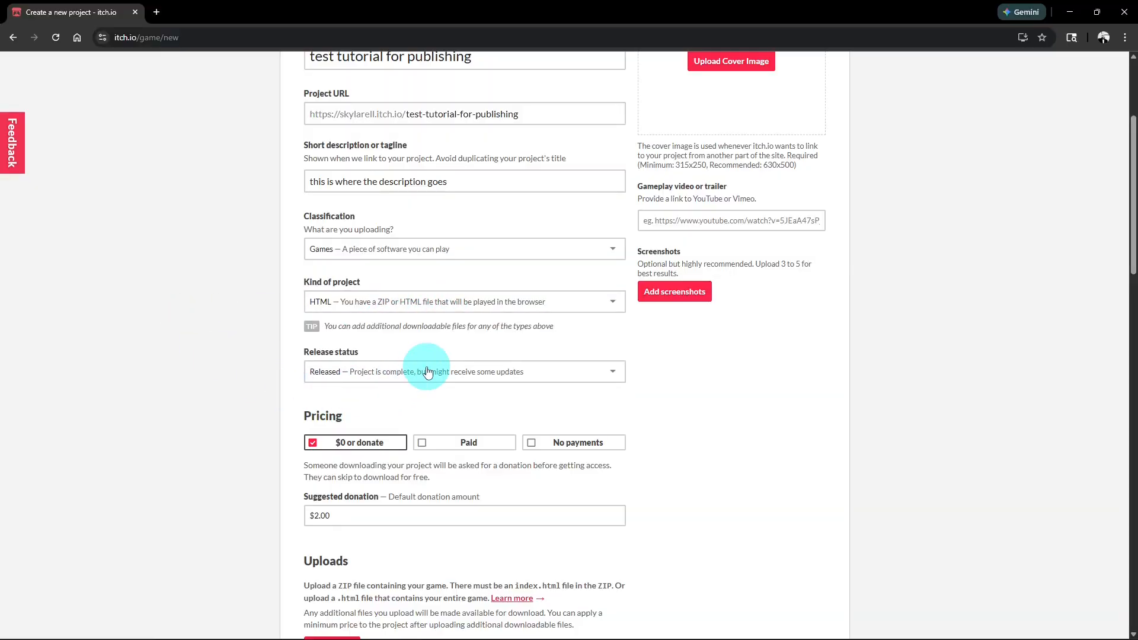
Set the release status to In development and the pricing to No payments.
left_click(554, 371)
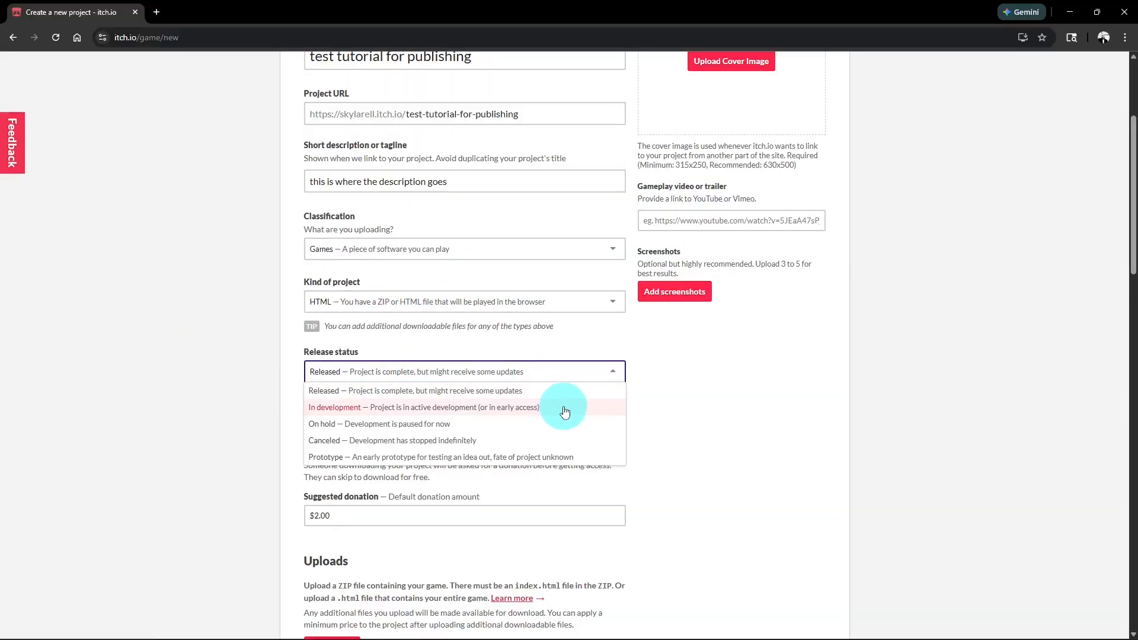
left_click(587, 415)
scroll(198, 390, "down", 2)
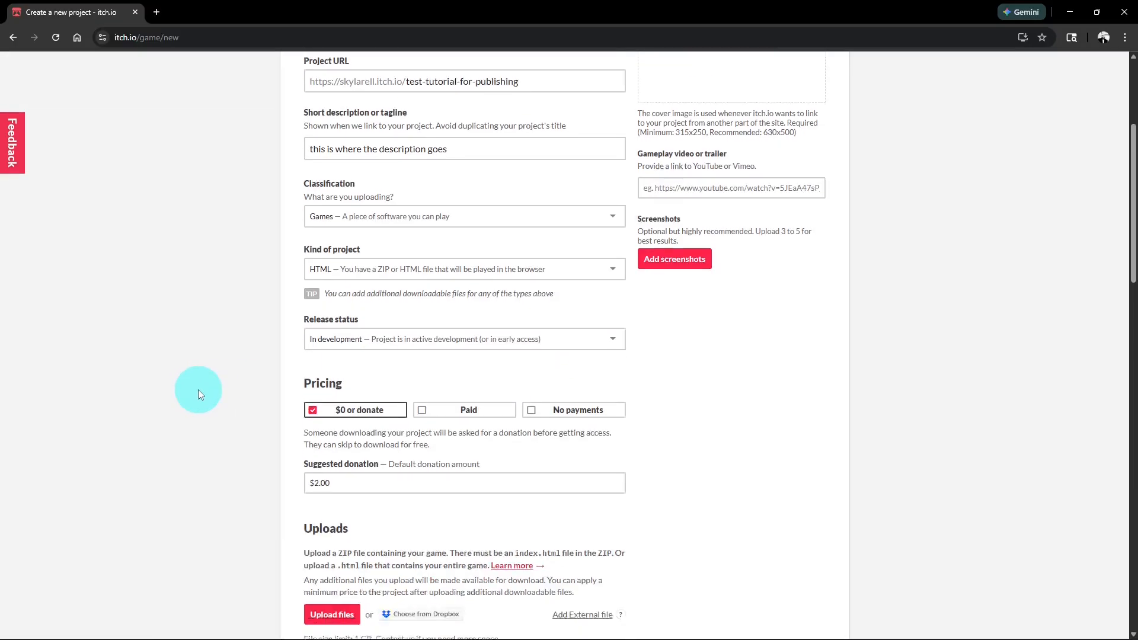
left_click(578, 324)
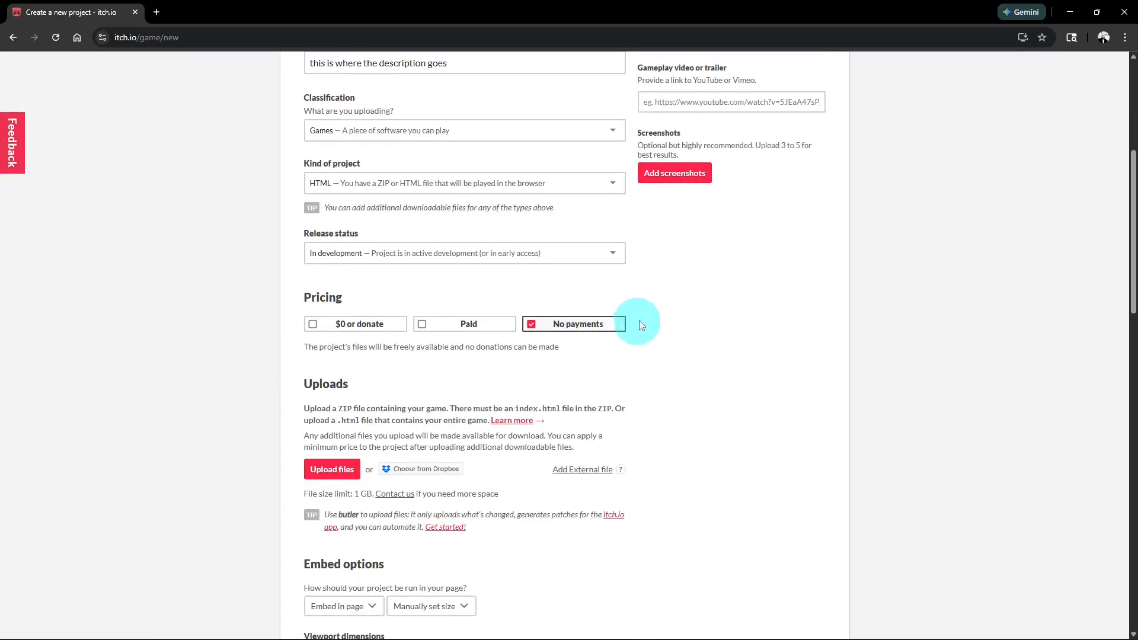
Upload GMTutorial260119v1.zip from the Desktop and mark the file to be played in the browser.
scroll(198, 334, "down", 2)
left_click(331, 351)
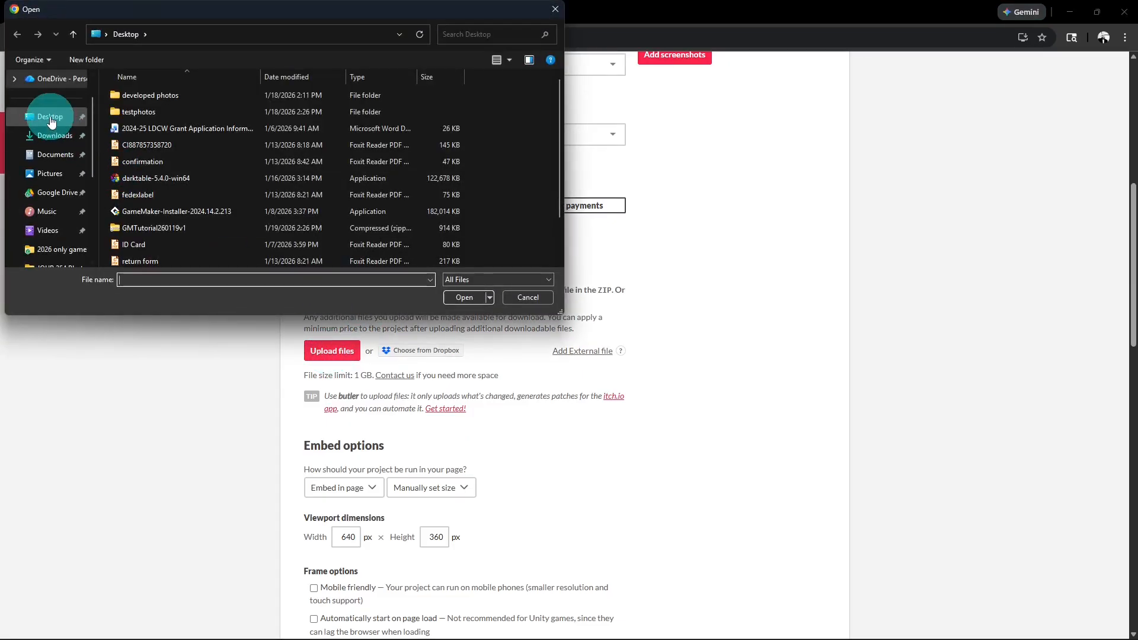
left_click(51, 119)
scroll(200, 130, "down", 1)
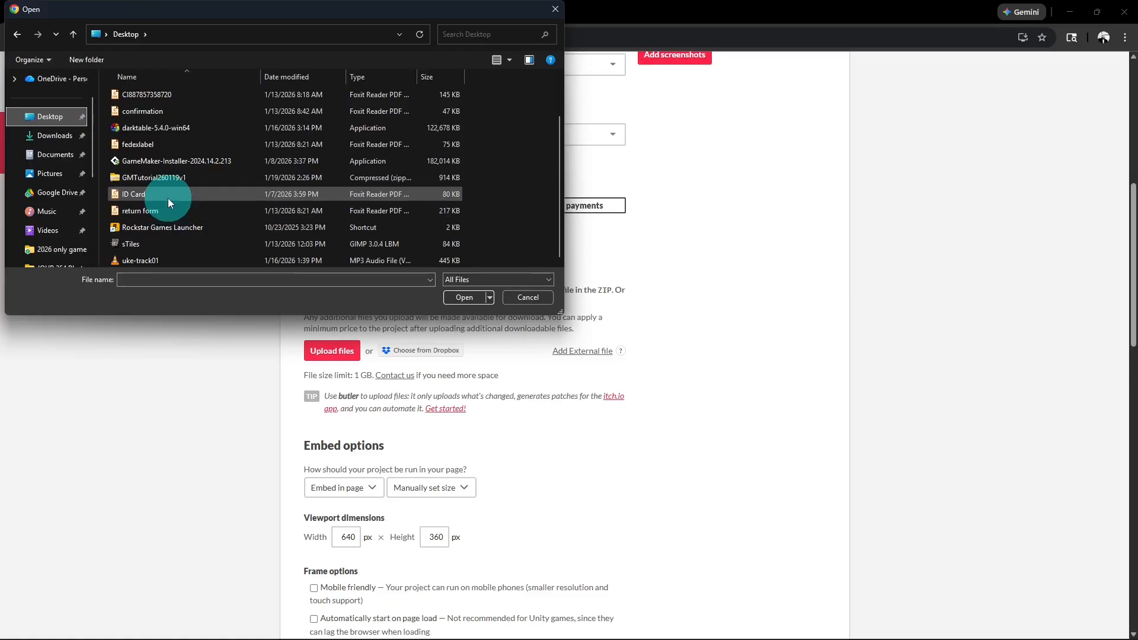
scroll(169, 197, "up", 1)
scroll(231, 189, "down", 1)
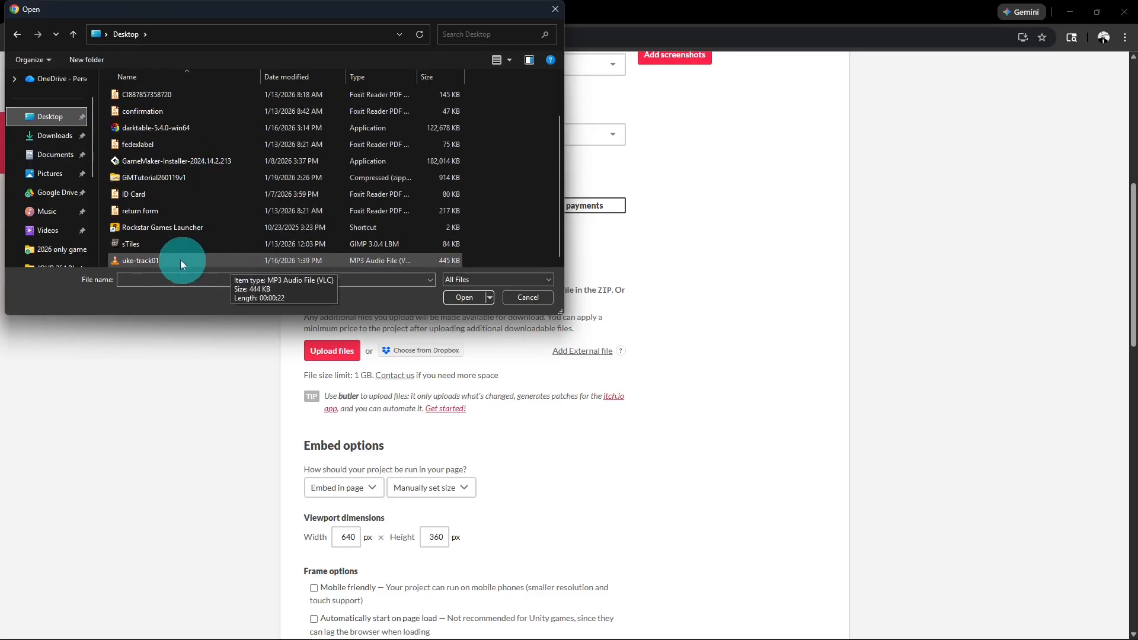
double_click(176, 179)
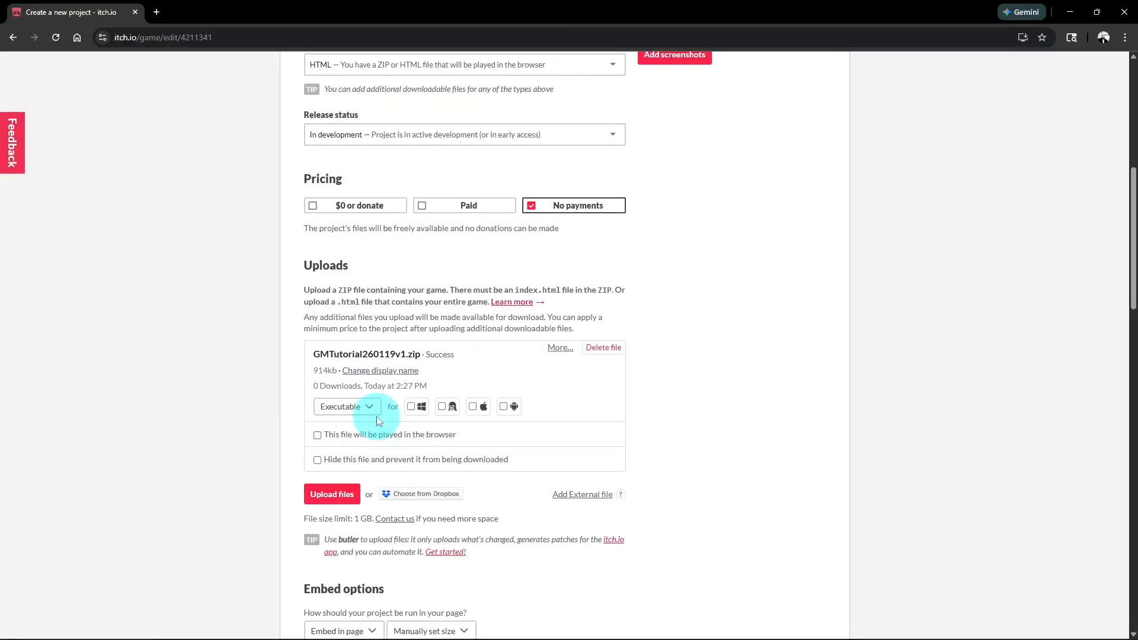
left_click(340, 434)
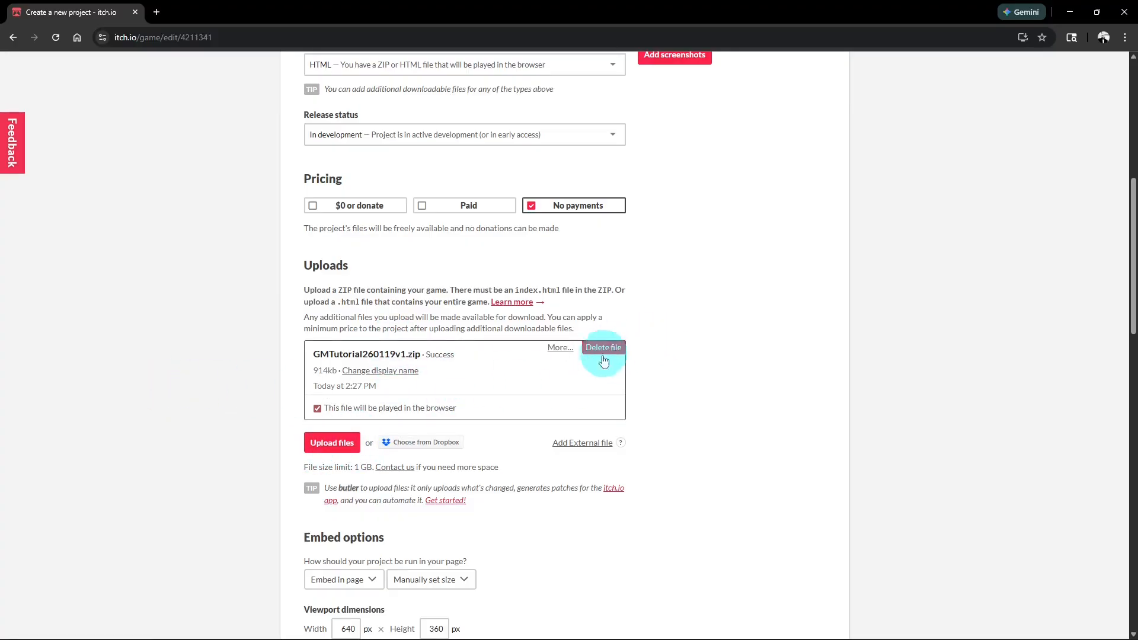
Switch to GameMaker, check the room width and height of rSplash and rGame, and return to the itch.io project form.
scroll(226, 376, "down", 1)
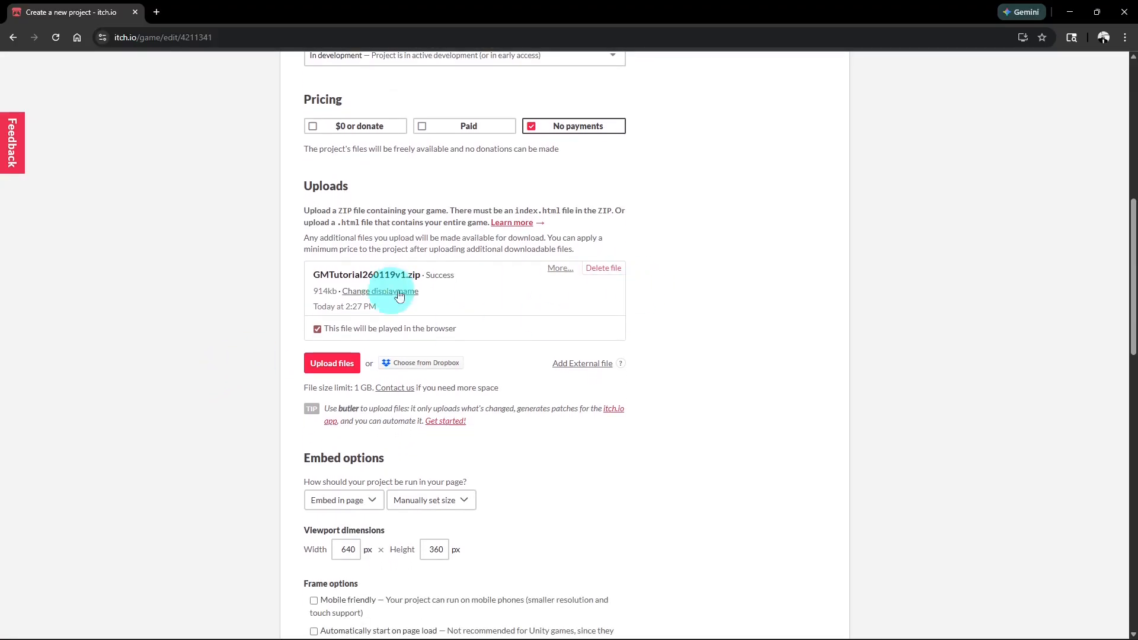
scroll(522, 297, "down", 2)
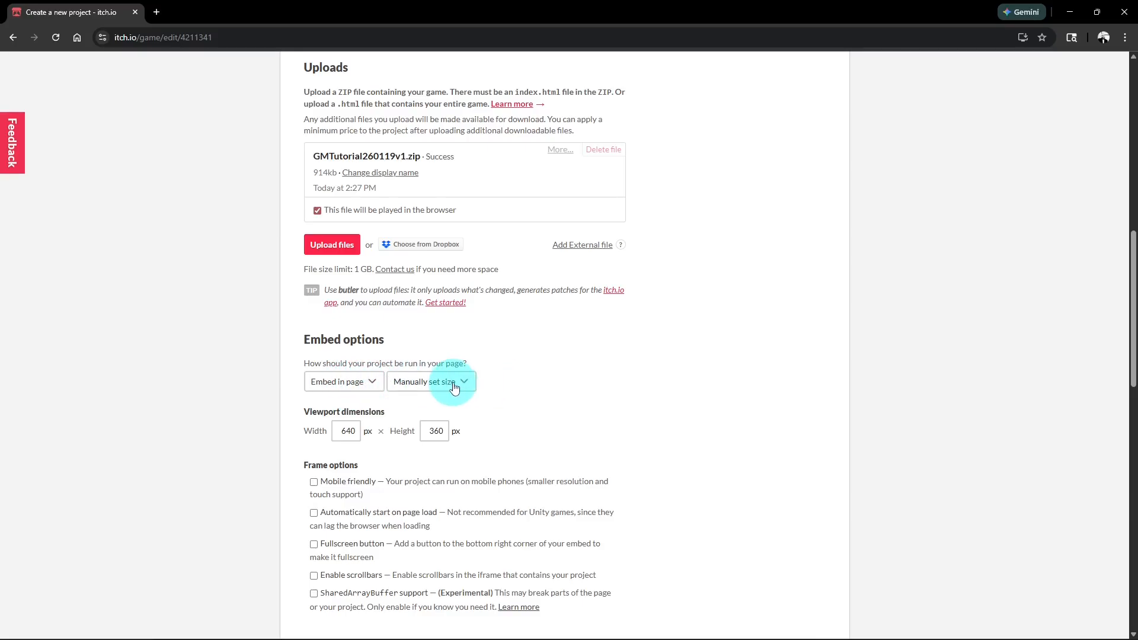
double_click(343, 434)
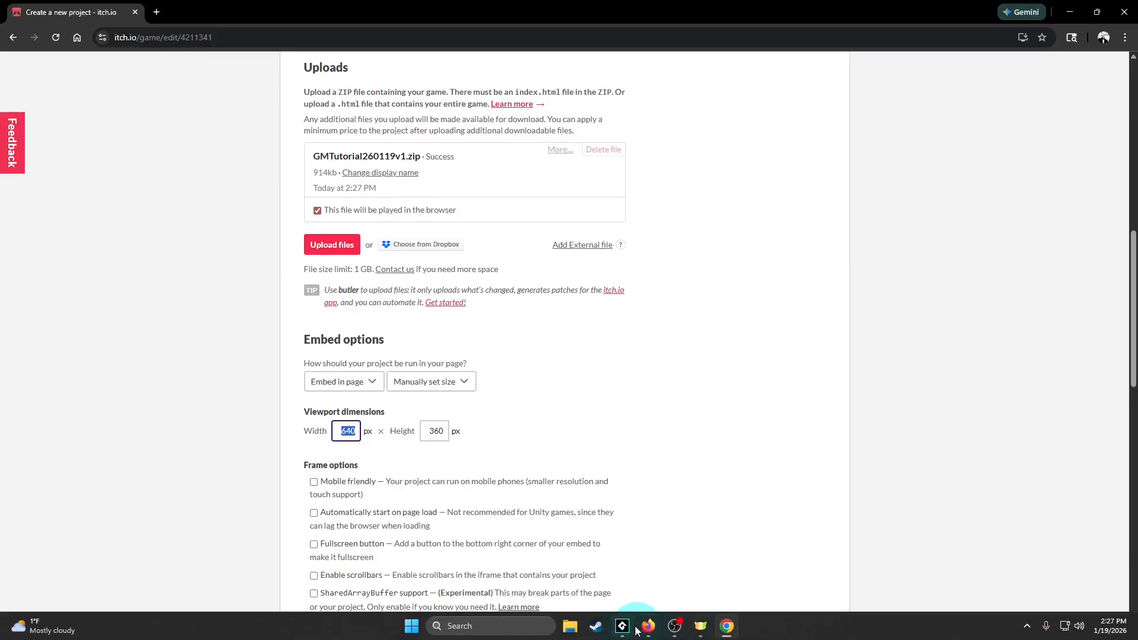
left_click(622, 626)
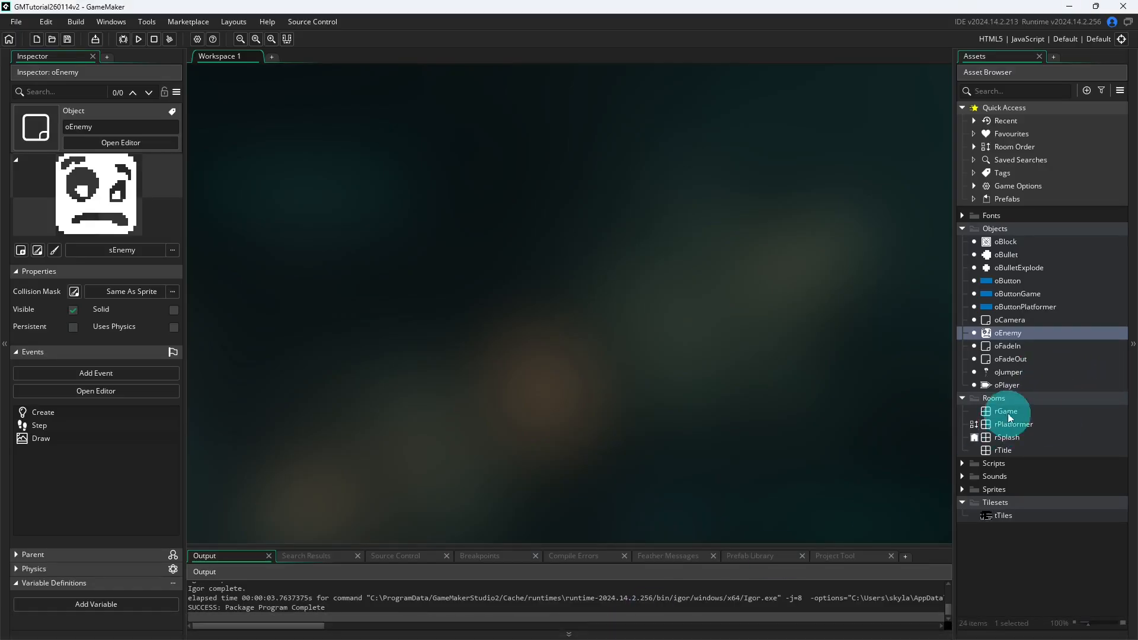
double_click(1007, 442)
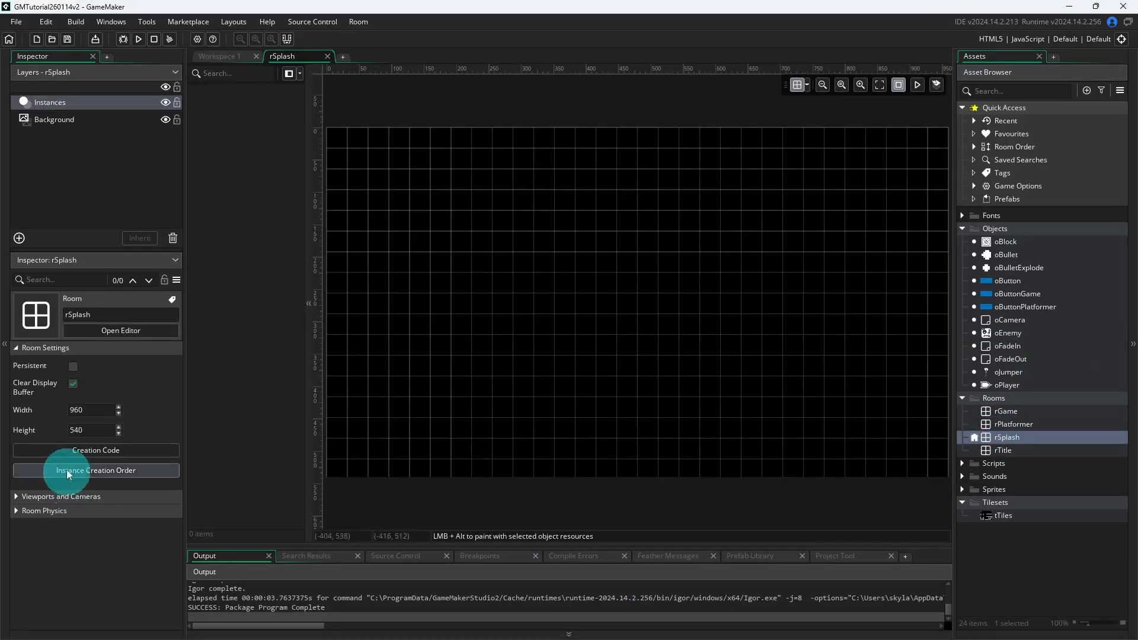
double_click(1006, 411)
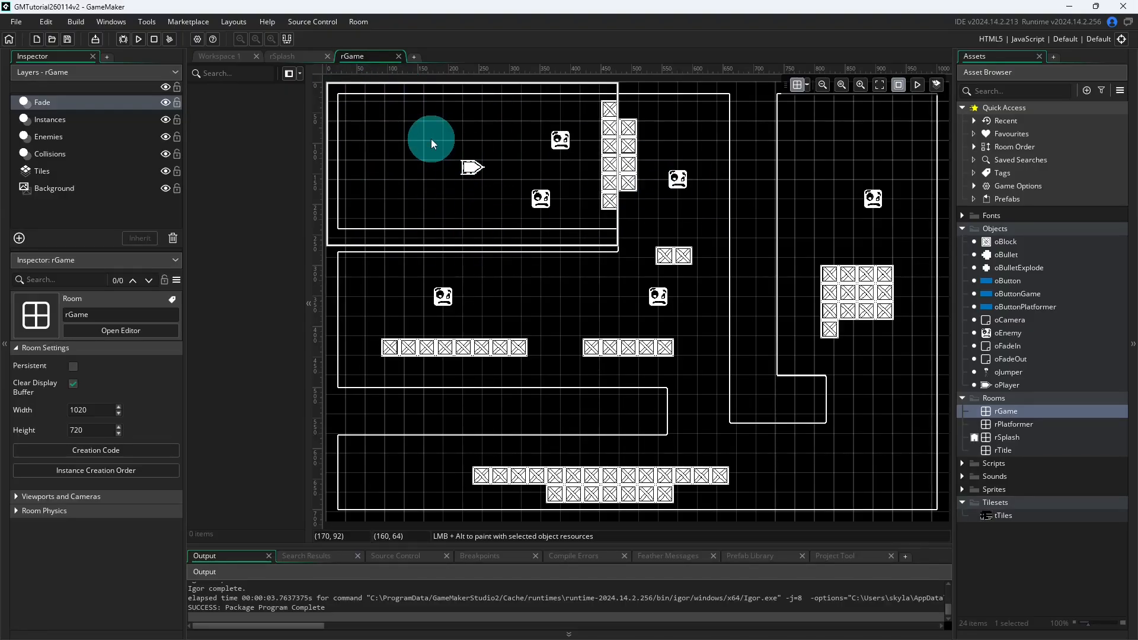
double_click(1011, 437)
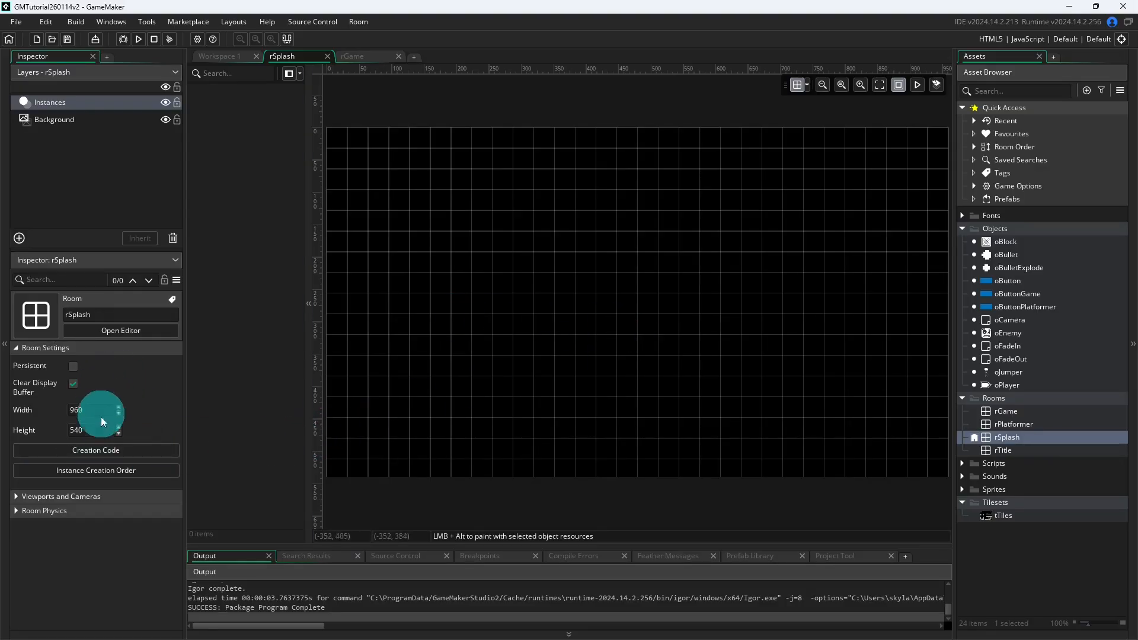
left_click(1070, 6)
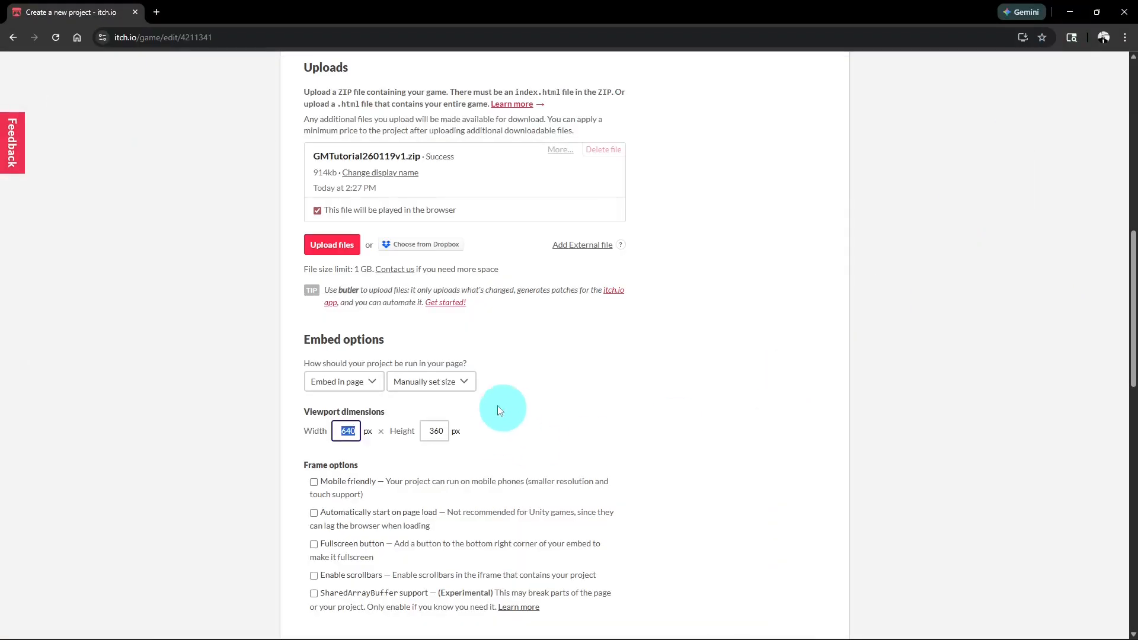
Set the embed viewport dimensions to 960 px wide and 540 px high.
double_click(358, 437)
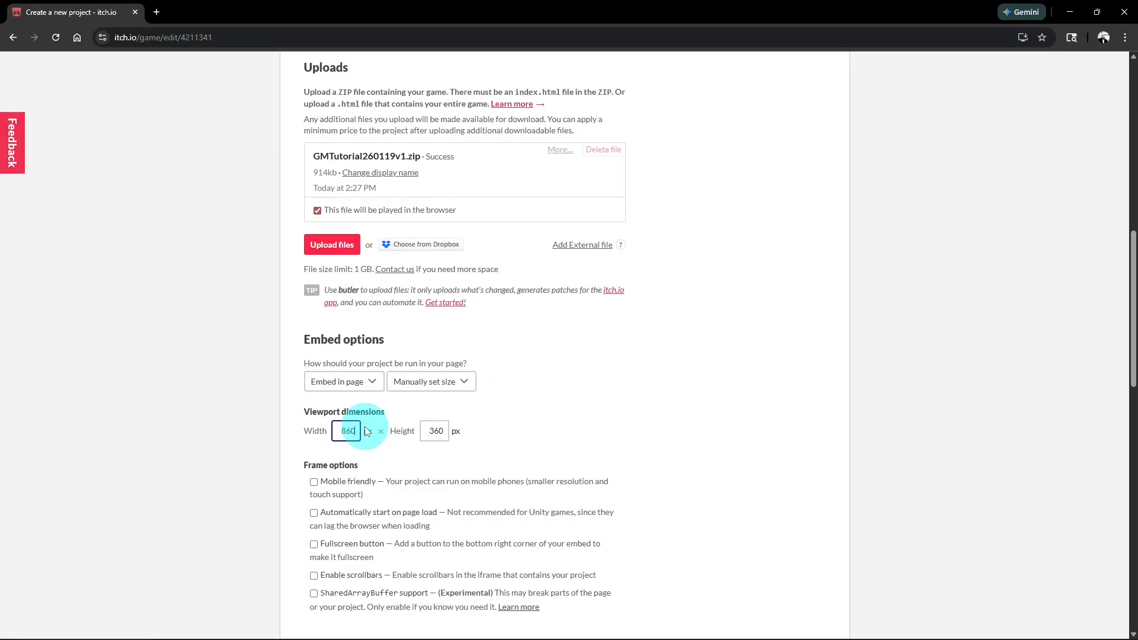
type("960")
double_click(434, 432)
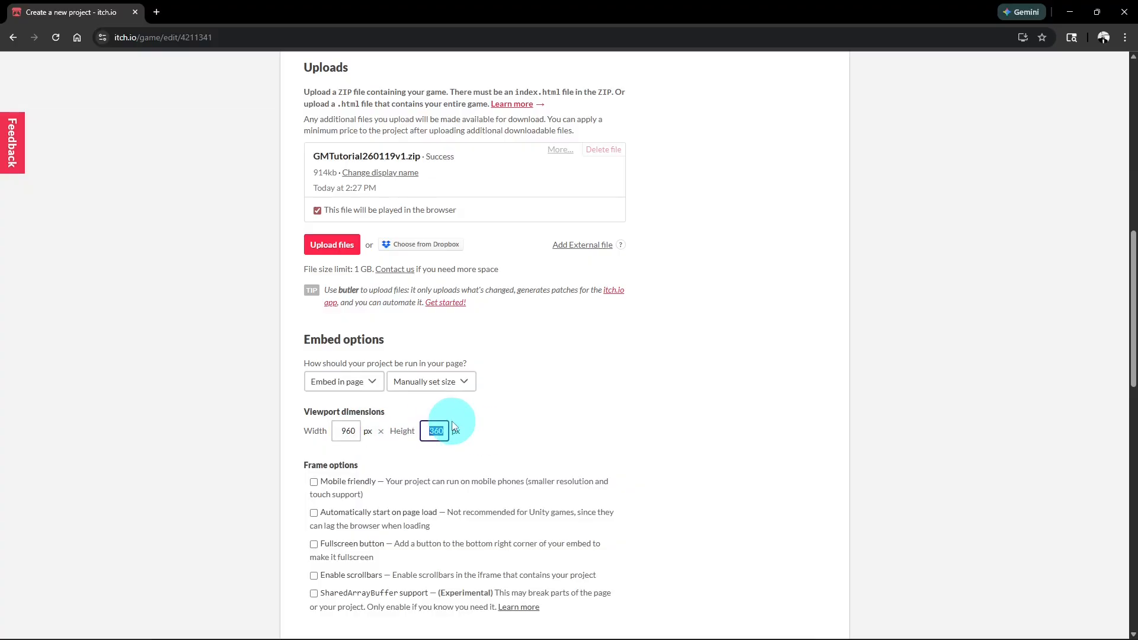
left_click(247, 414)
Enter "more details and descriptions! put your entire game's story here!" as the description in the project details.
scroll(244, 411, "down", 3)
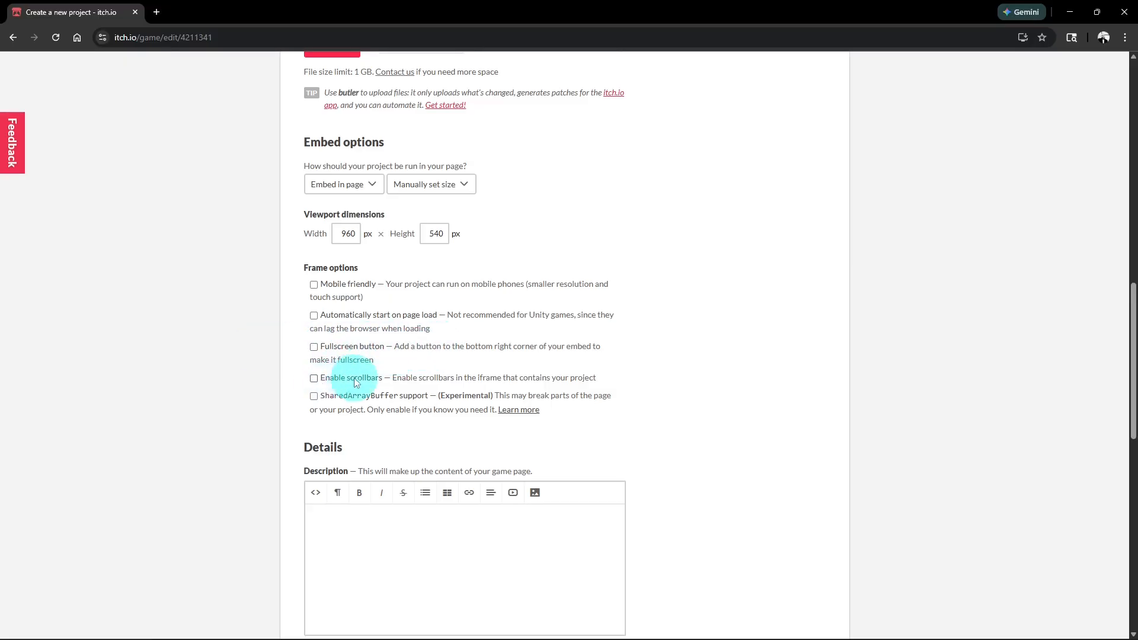
scroll(438, 346, "down", 3)
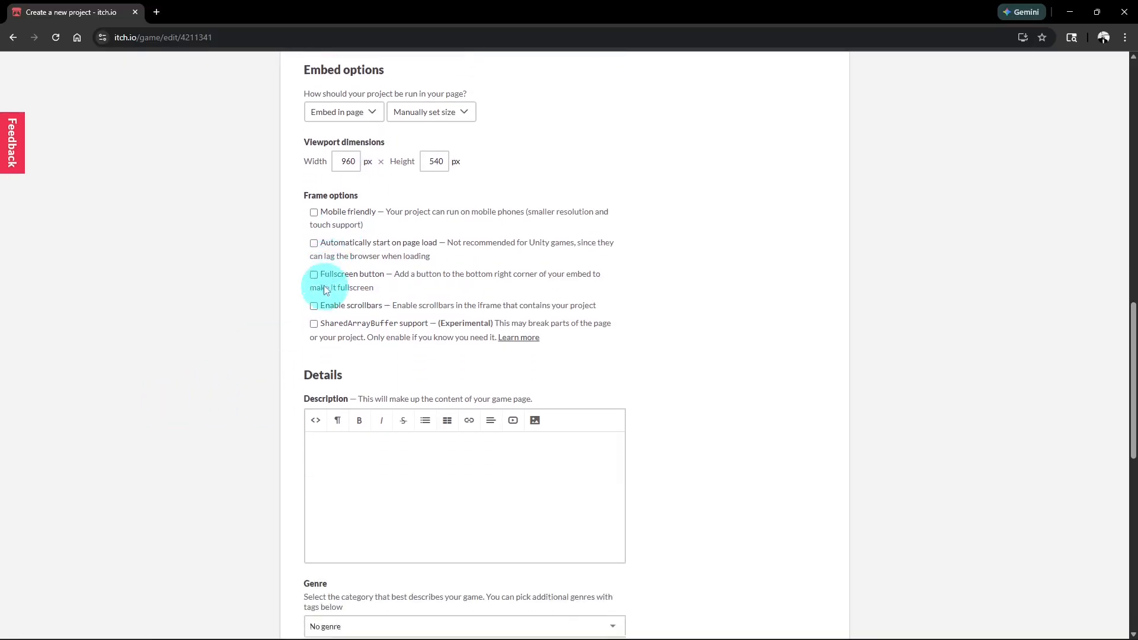
left_click(498, 408)
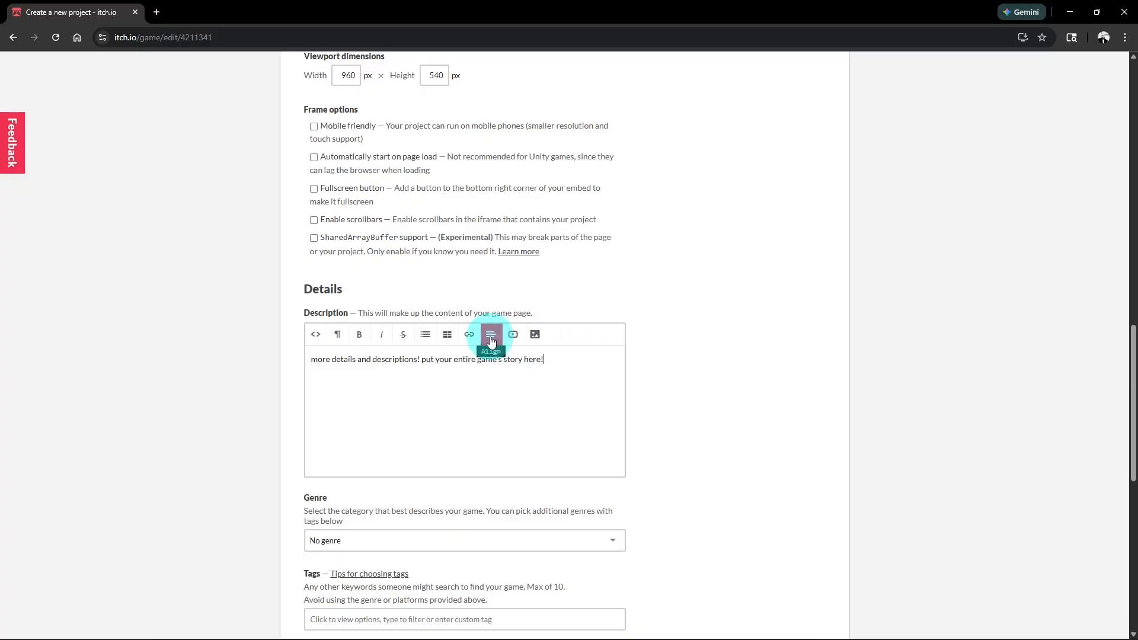
Set the project's genre to Action.
scroll(300, 368, "down", 3)
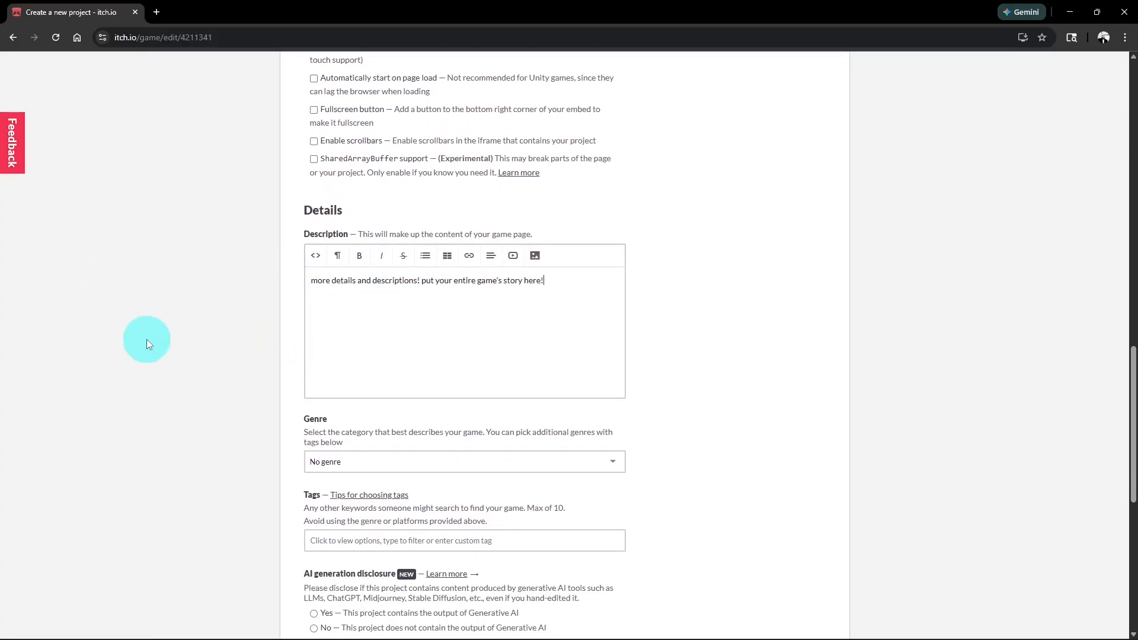
left_click(387, 338)
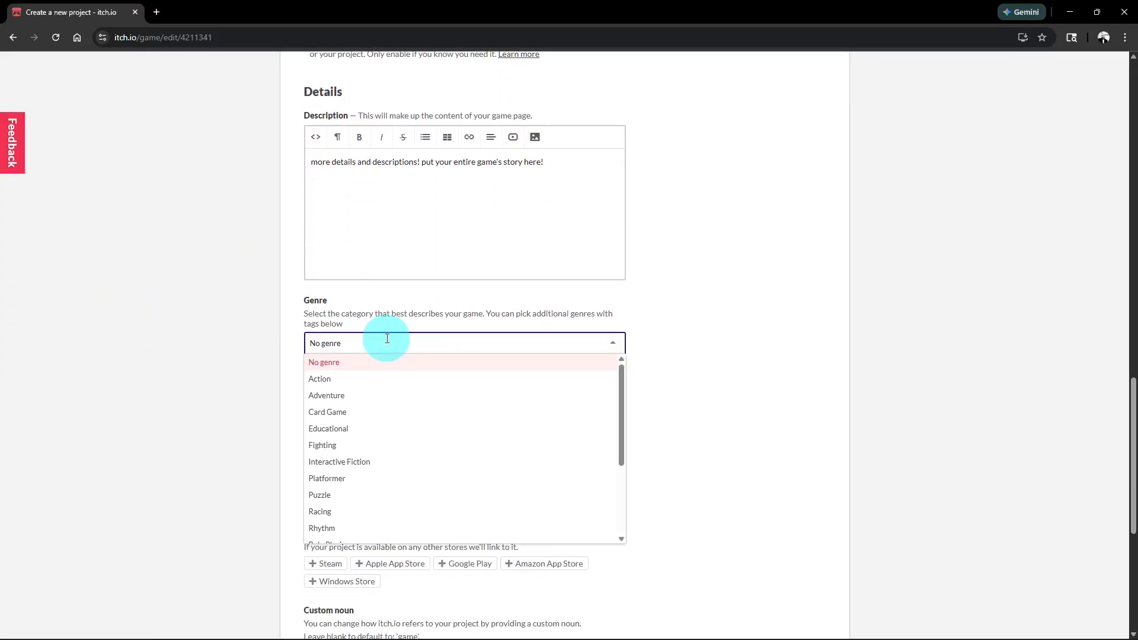
left_click(367, 379)
scroll(132, 350, "down", 1)
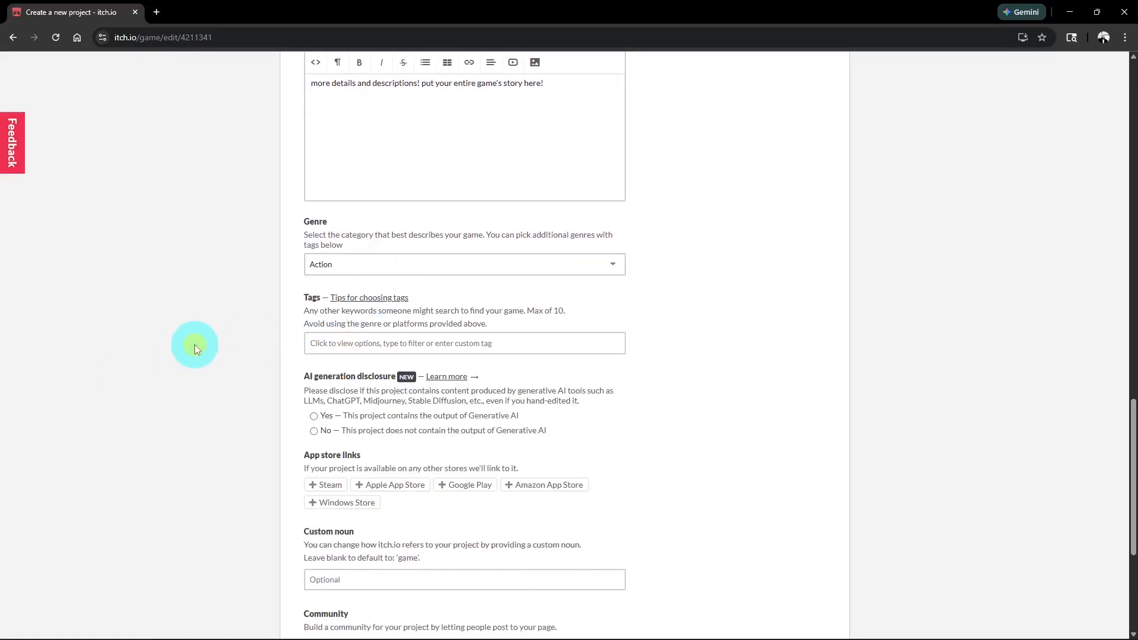
Add the tags 2d, pixel-art and indie to the project.
left_click(452, 349)
left_click(331, 379)
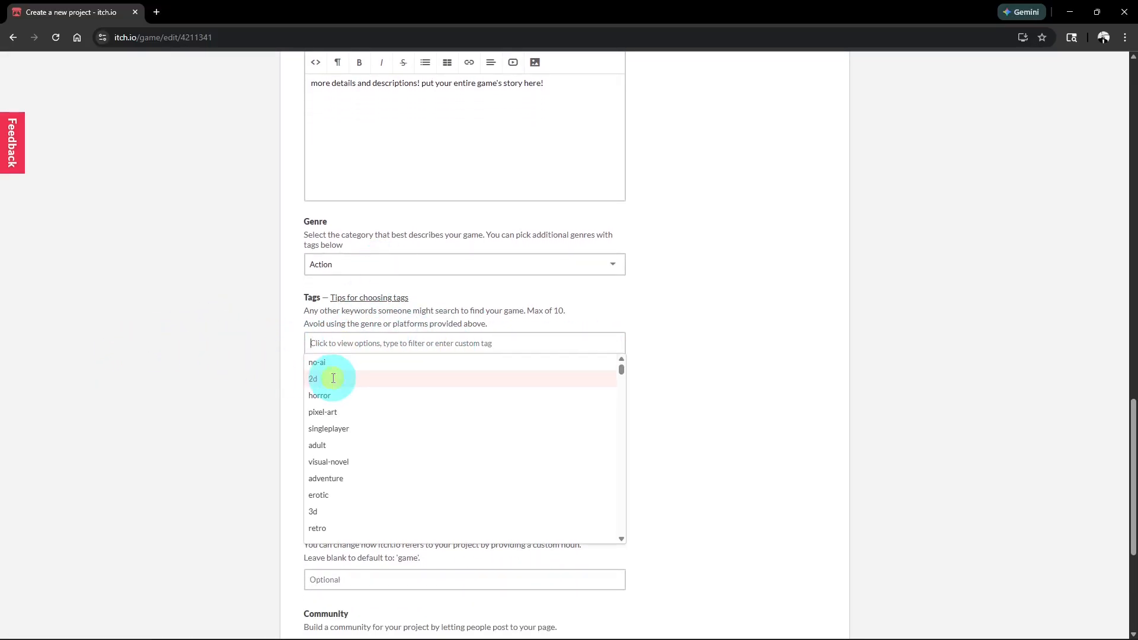
type("pixe")
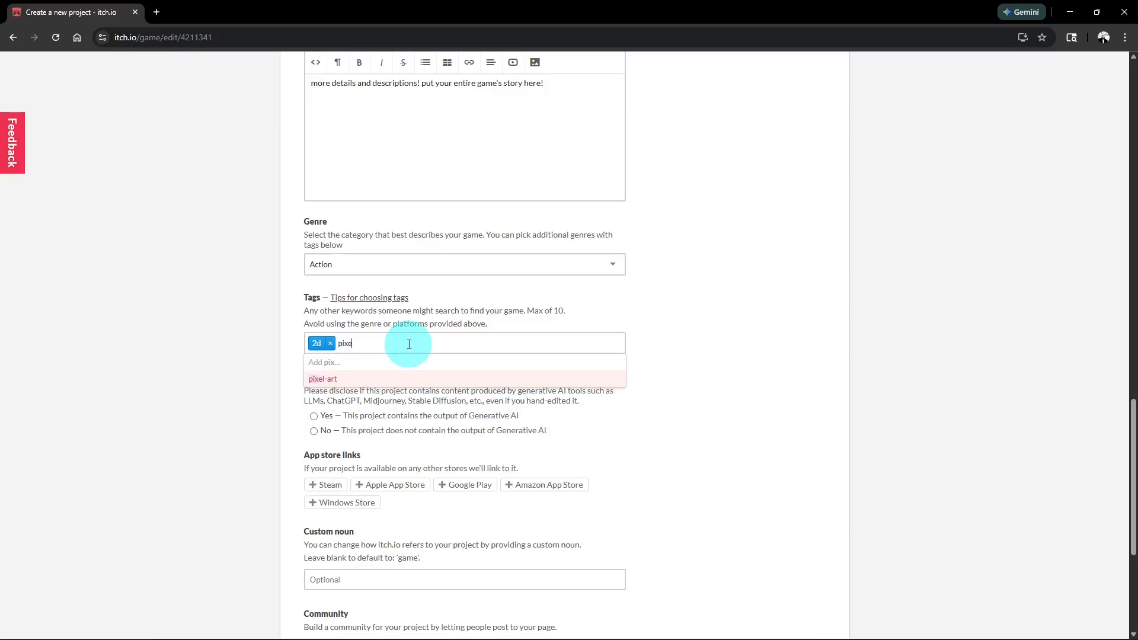
left_click(355, 379)
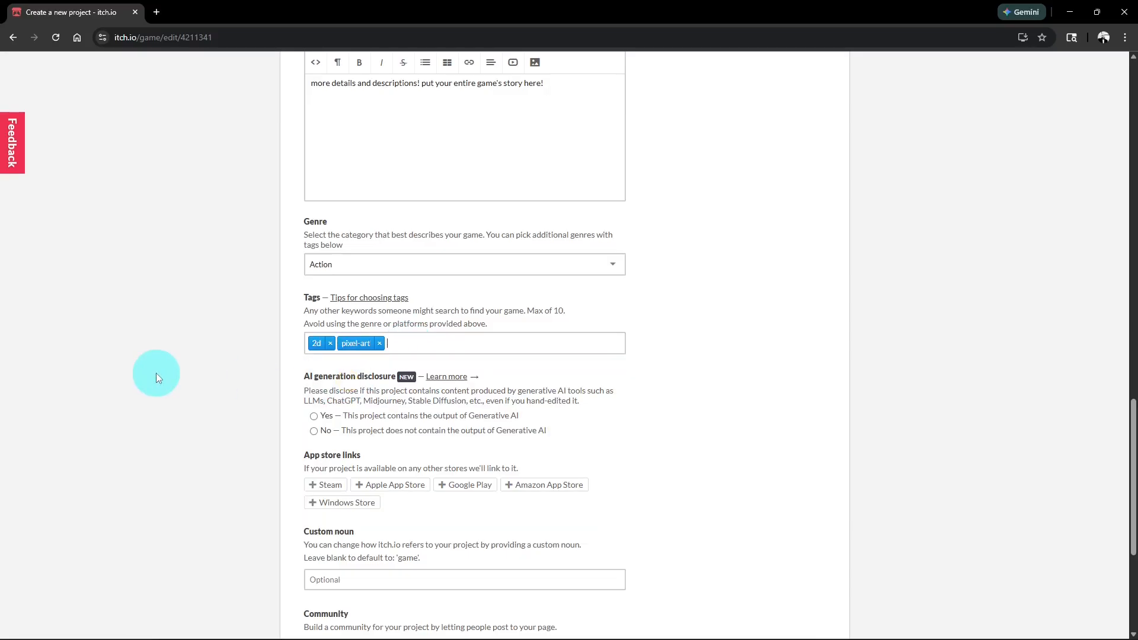
type("indie")
left_click(317, 379)
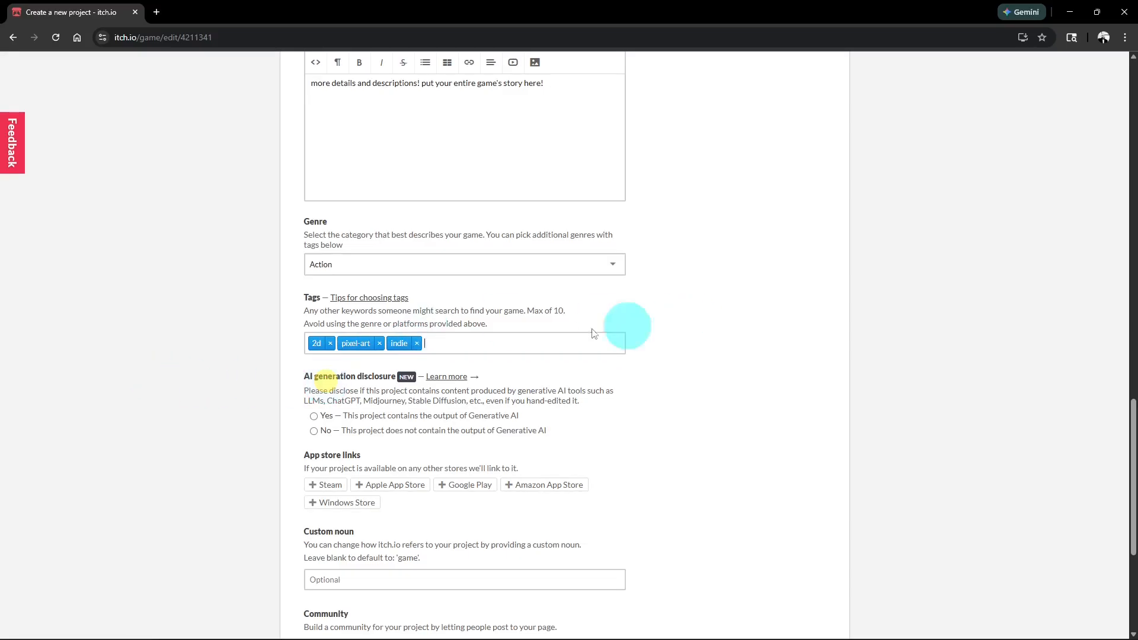
Disclose that the project contains no generative AI output and set its community option to Comments.
scroll(97, 424, "down", 2)
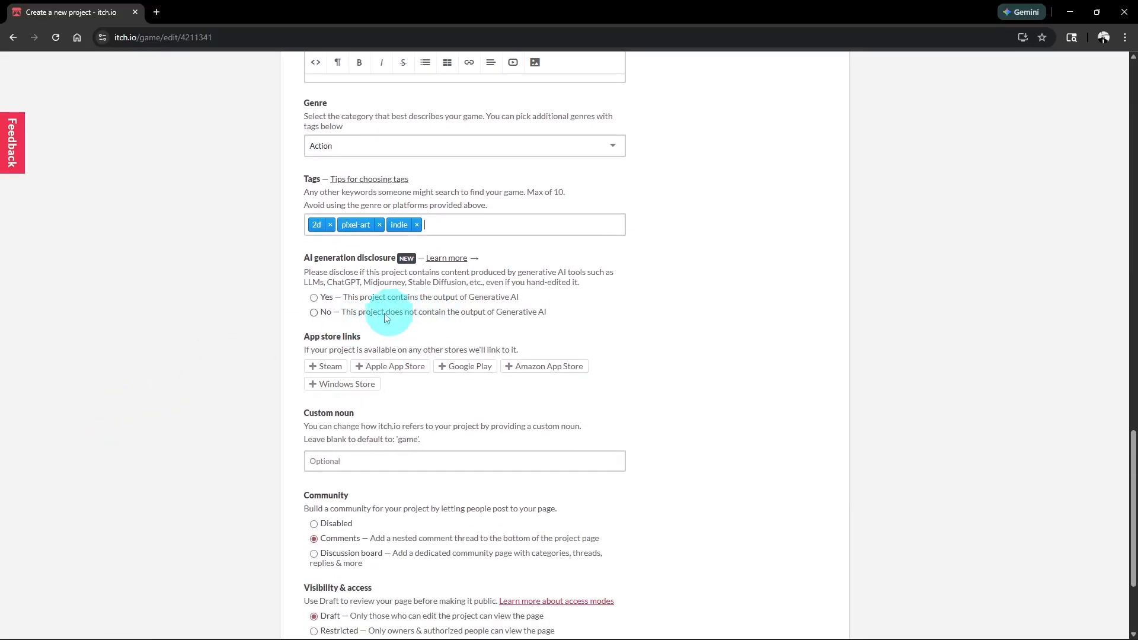
left_click(386, 317)
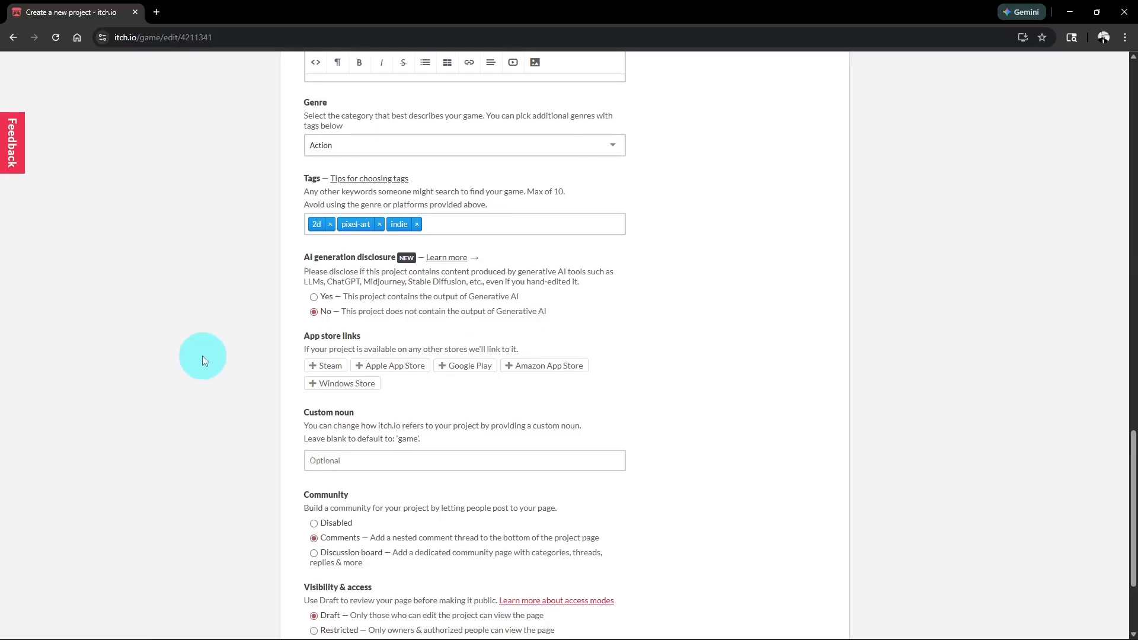
scroll(204, 354, "down", 2)
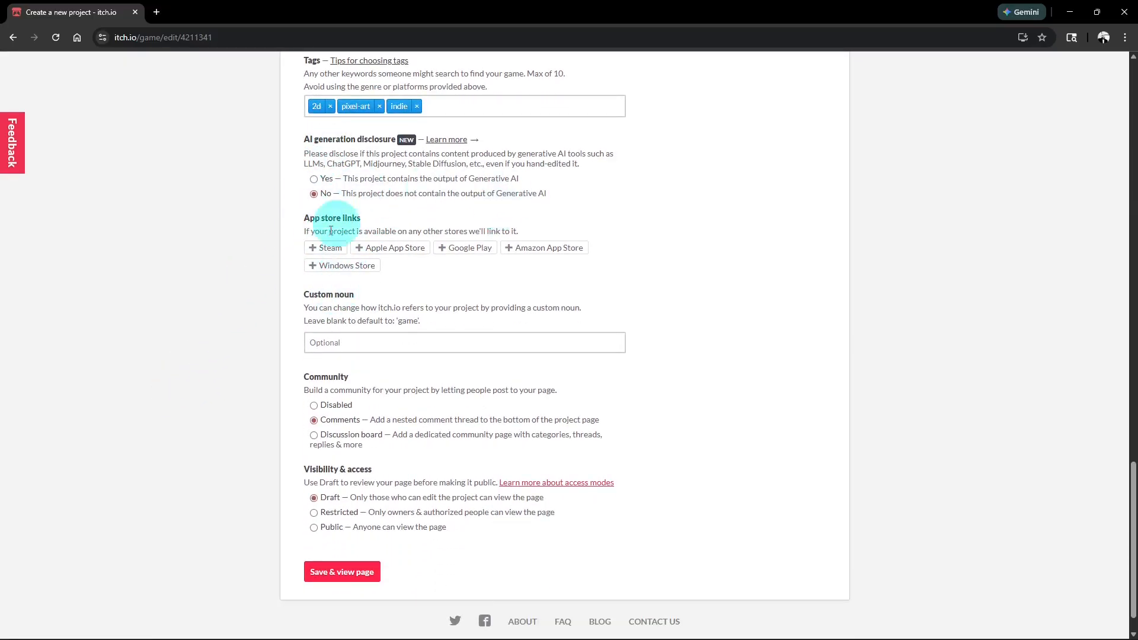
scroll(301, 248, "down", 1)
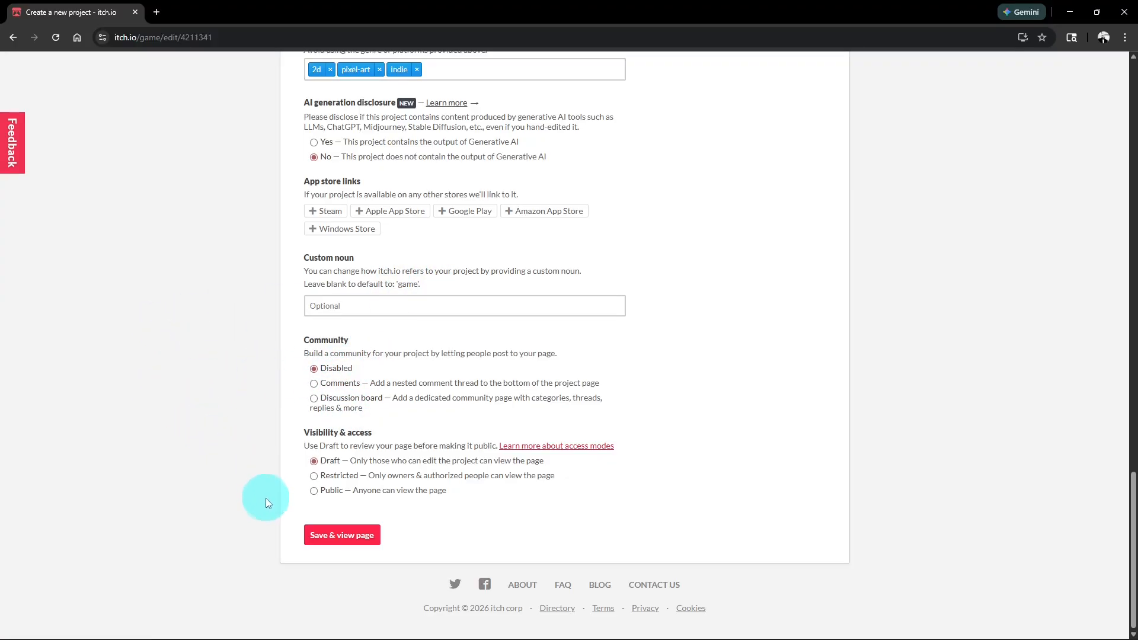
left_click(347, 383)
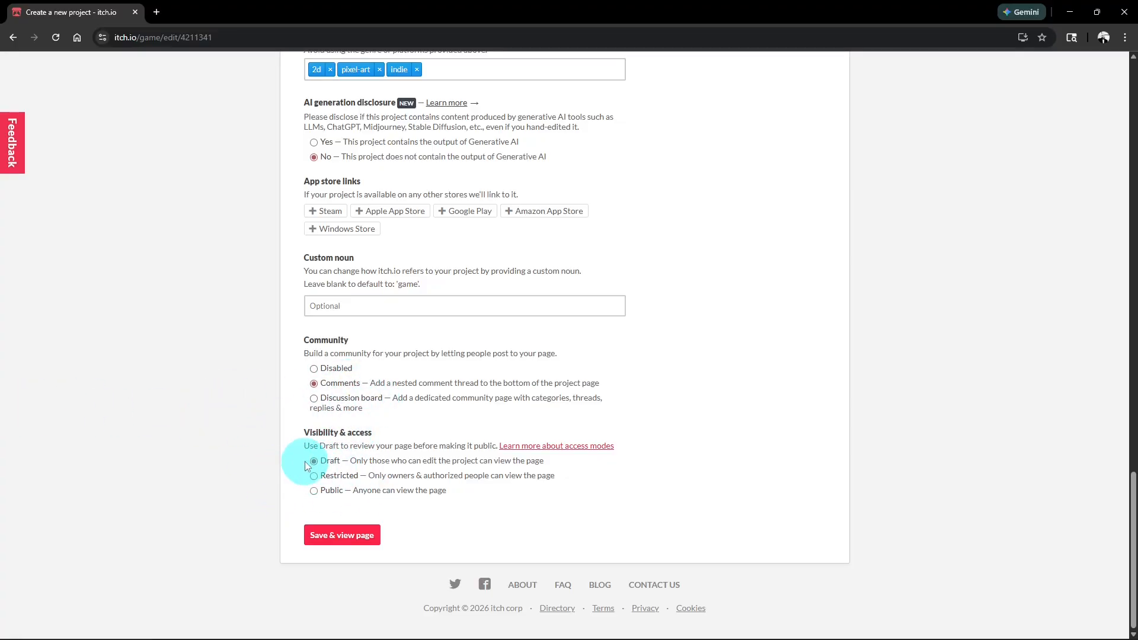
Save the draft project, view its page, and reopen the project for editing.
left_click(342, 537)
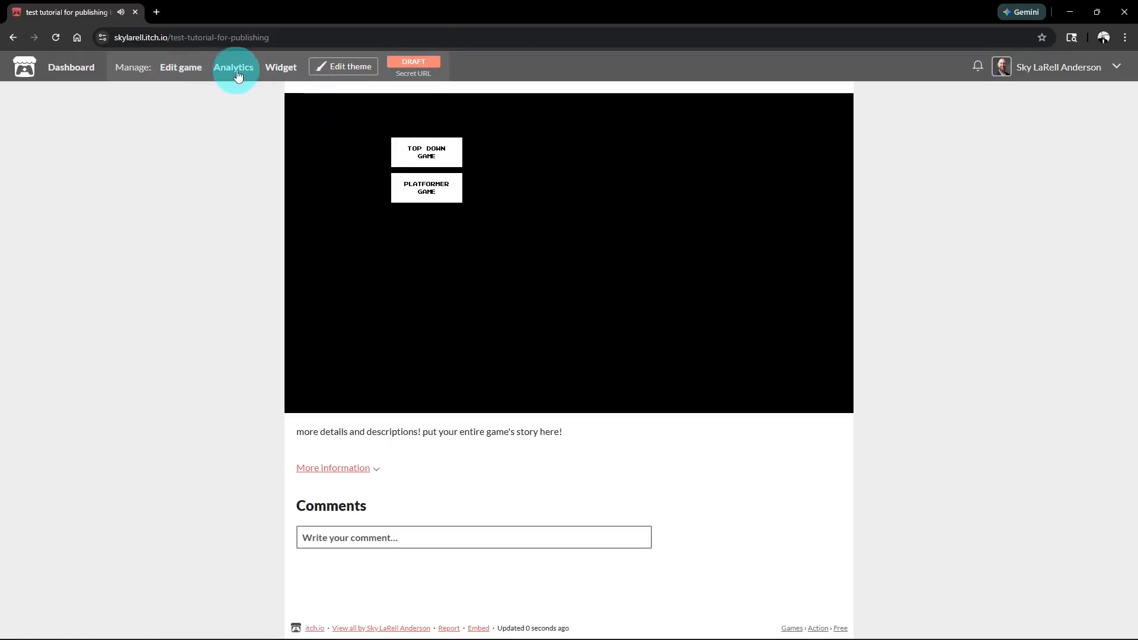
left_click(179, 68)
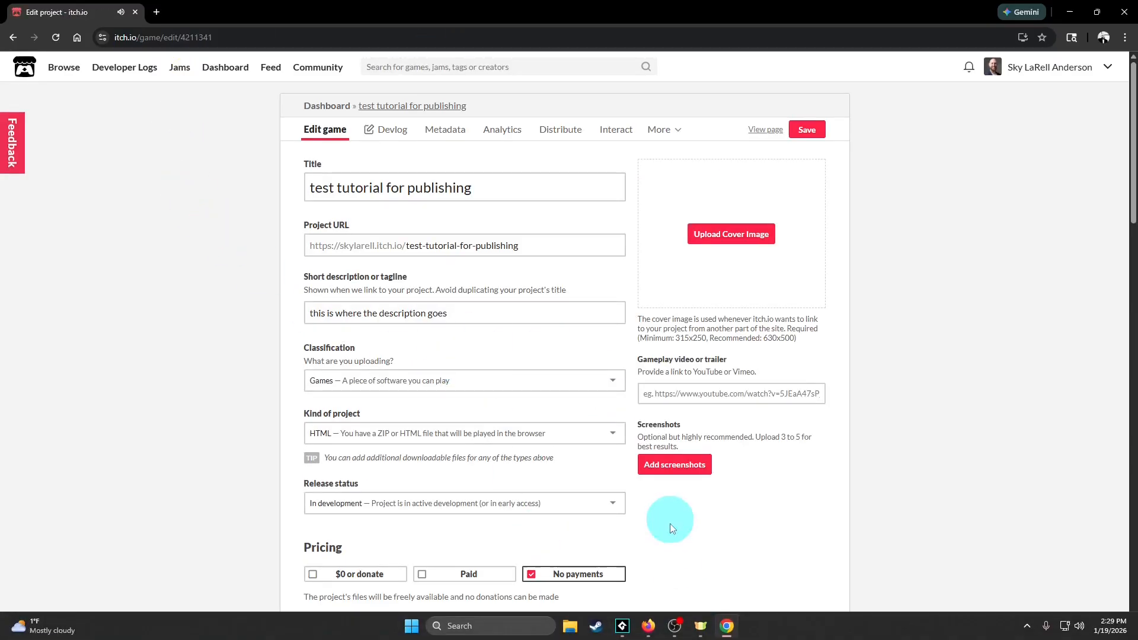
Switch to GameMaker, close the open rSplash and rGame rooms, and open the rTitle room.
left_click(623, 628)
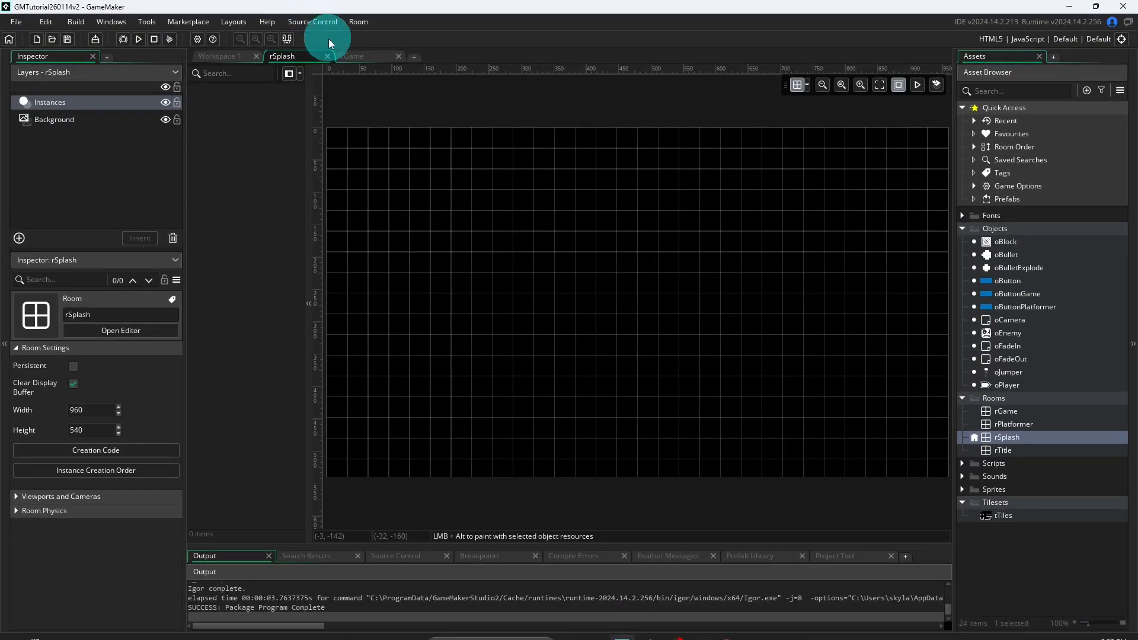
left_click(327, 56)
left_click(327, 56)
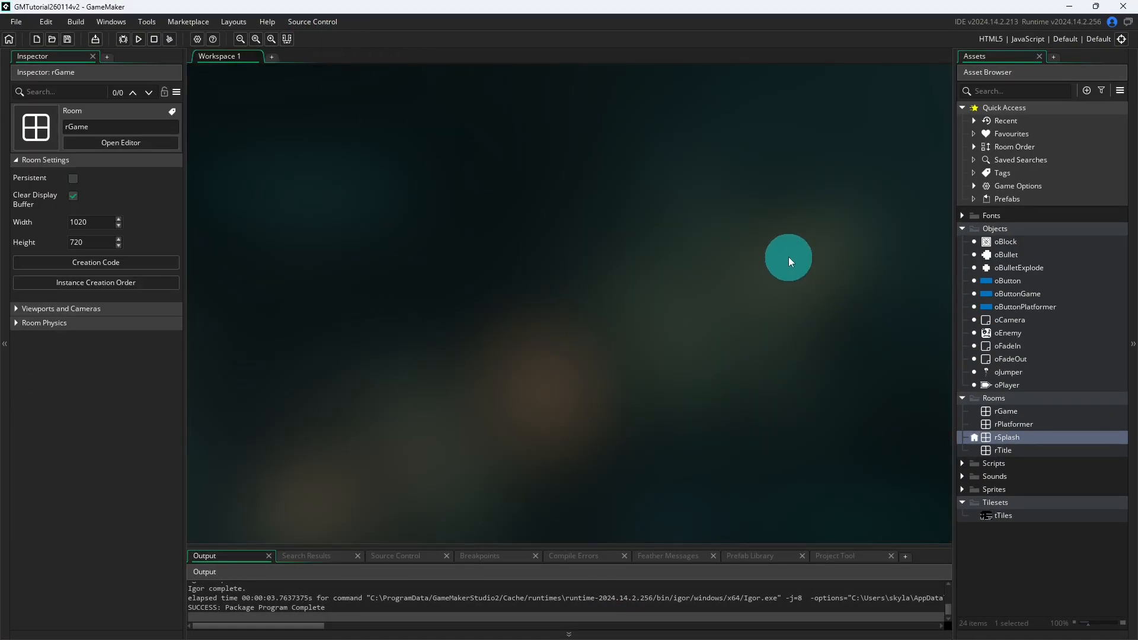
double_click(1001, 451)
Make Viewport 0 of rTitle visible and set its camera to 480 wide and 270 high.
left_click(24, 497)
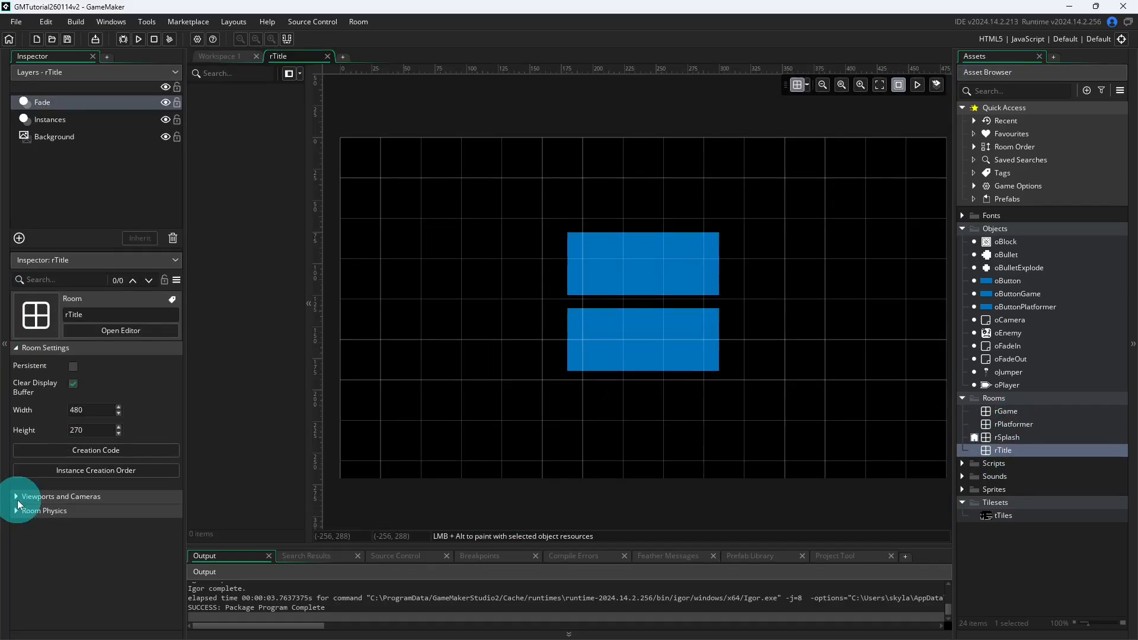
scroll(89, 515, "down", 2)
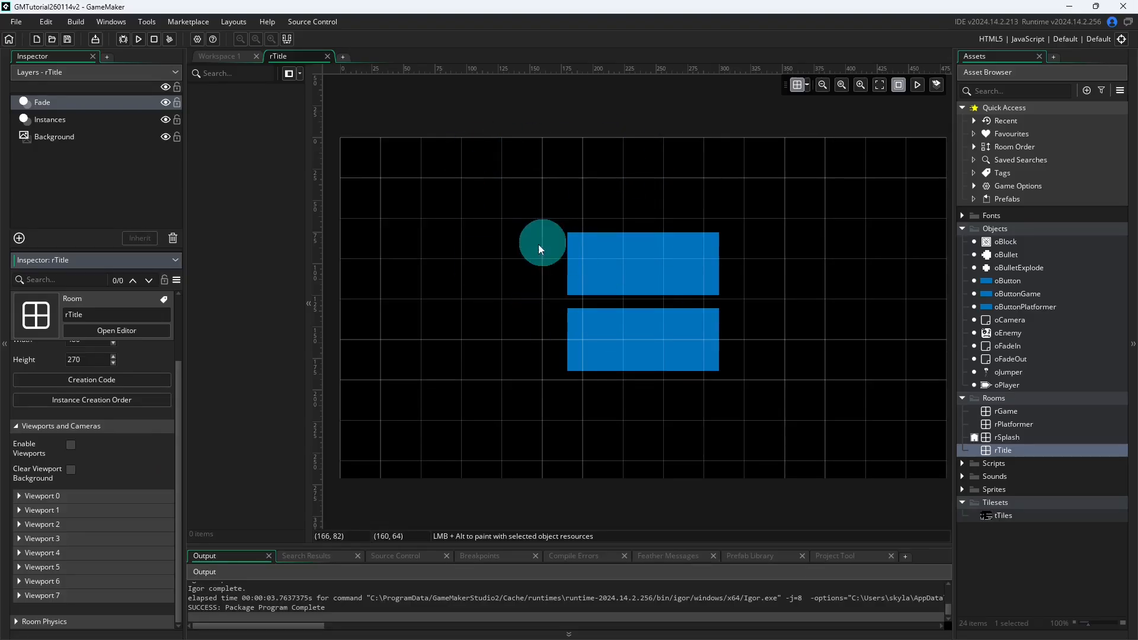
left_click(22, 499)
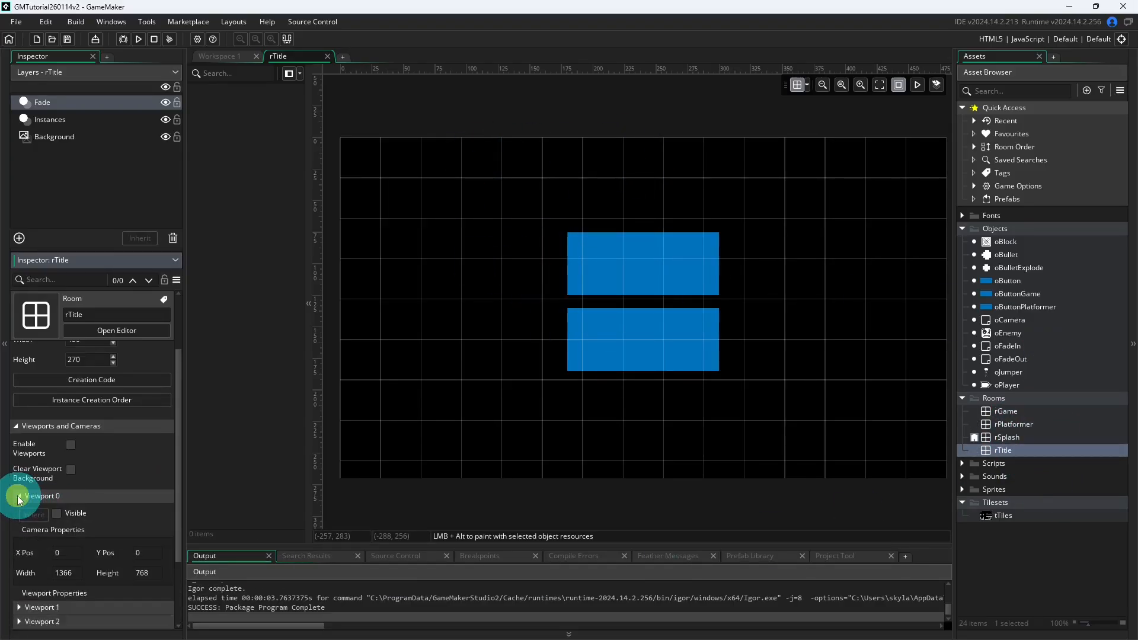
left_click(57, 518)
scroll(101, 439, "down", 2)
left_click(74, 502)
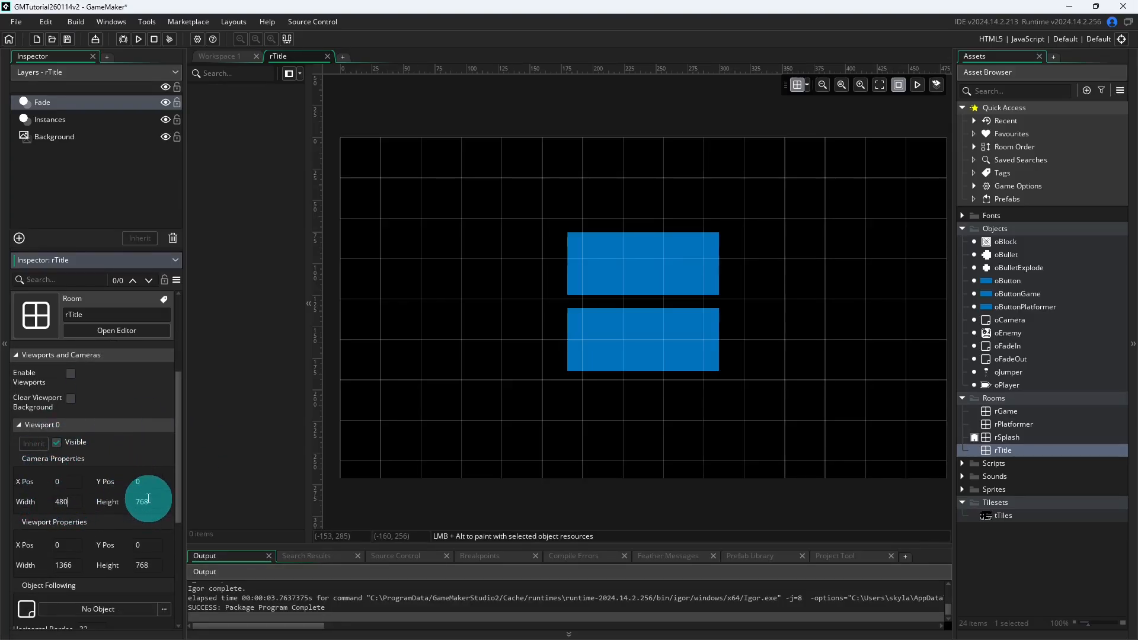
left_click_drag(153, 503, 104, 493)
type("270")
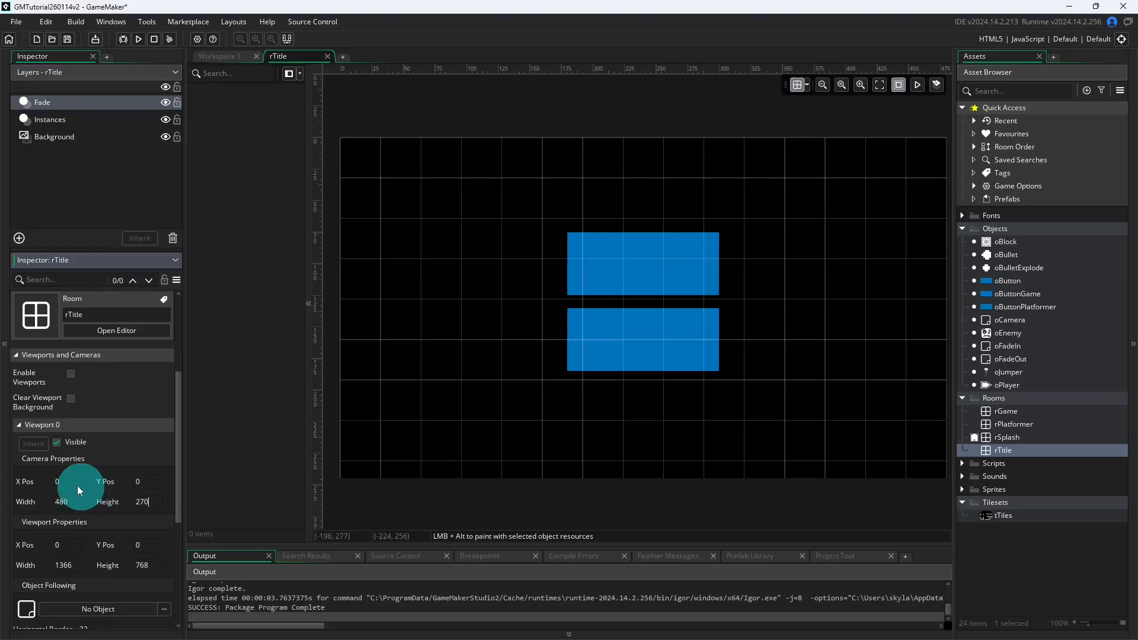
Set the viewport properties of rTitle's Viewport 0 to a width of 480 and a height of 270.
left_click_drag(74, 565, 27, 570)
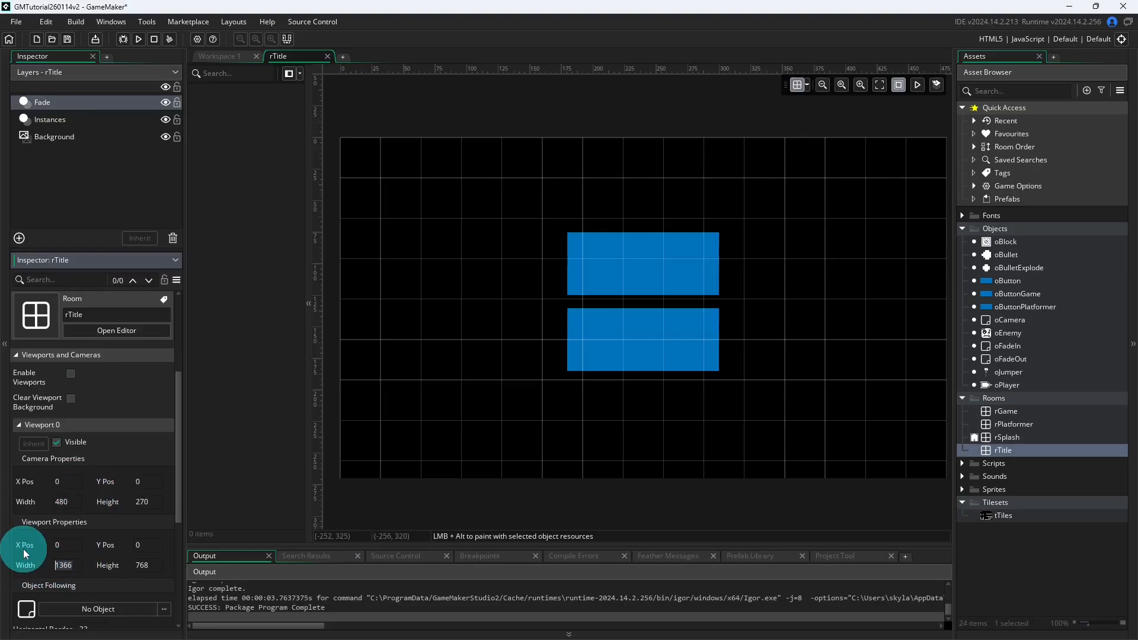
type("480")
left_click_drag(152, 567, 120, 564)
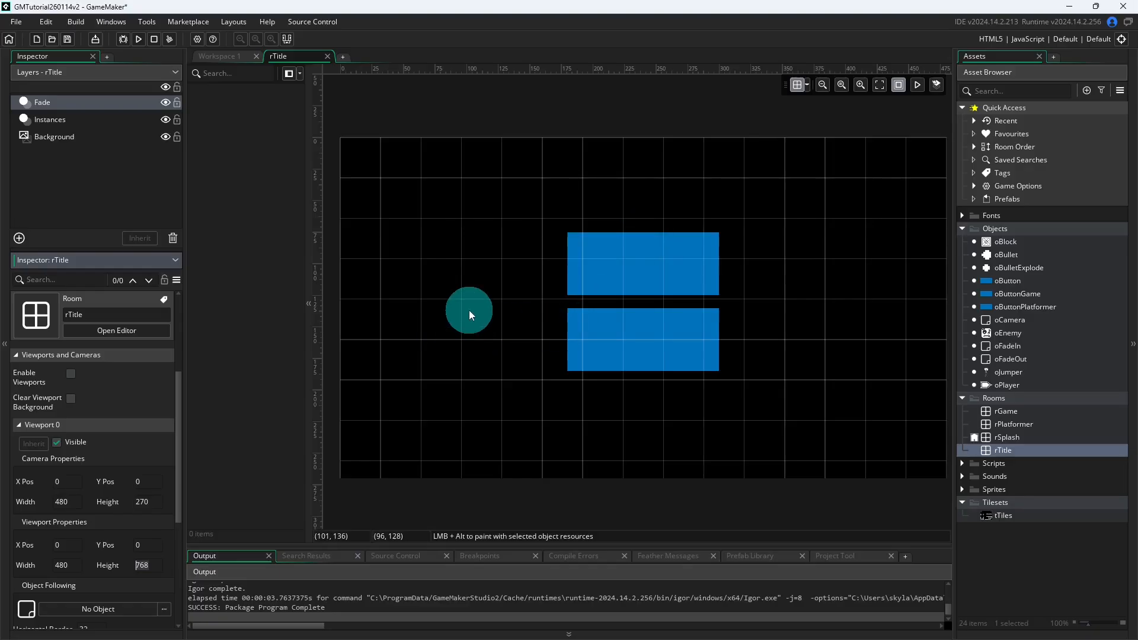
type("270")
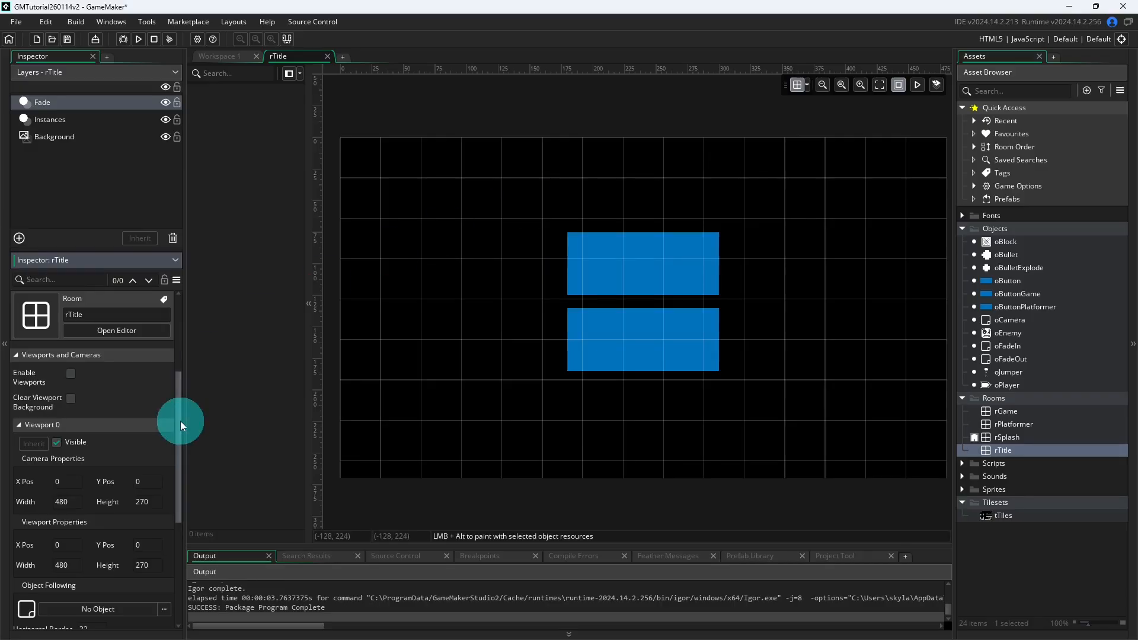
left_click_drag(181, 419, 56, 370)
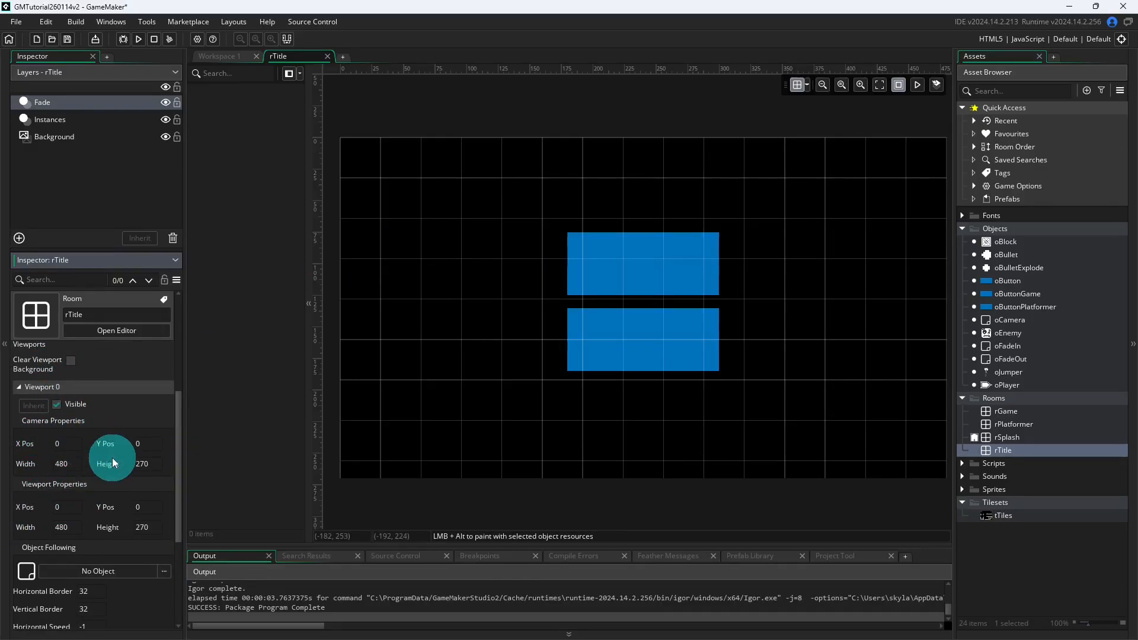
scroll(113, 451, "down", 1)
scroll(109, 467, "up", 2)
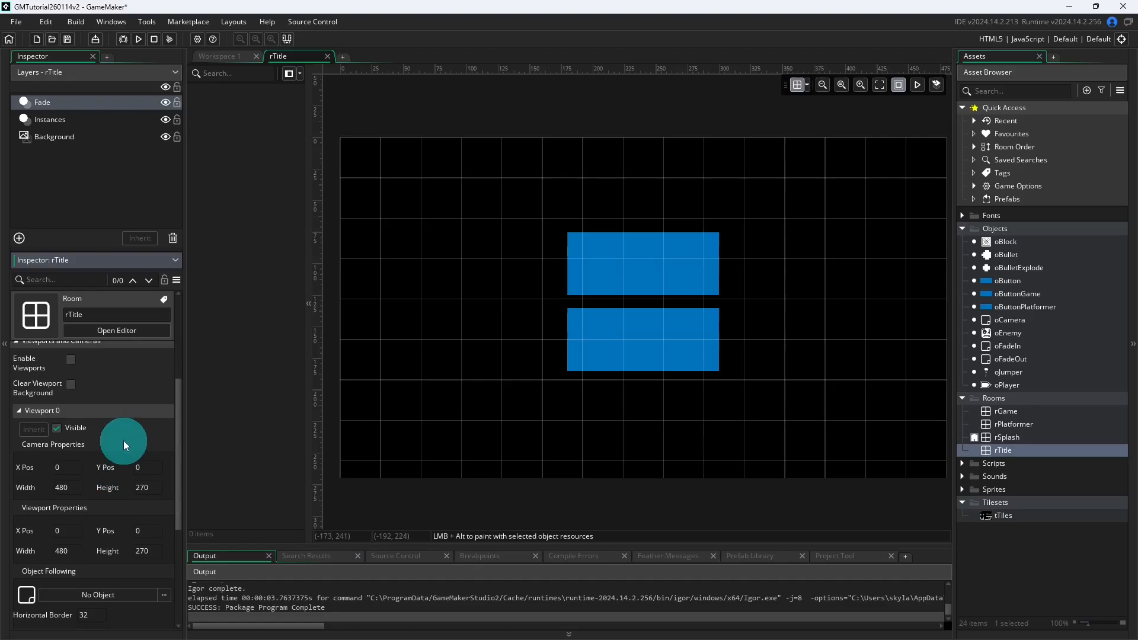
Switch the target platform to Windows and test-run the game, entering the top down game from the title screen before closing it.
left_click(998, 38)
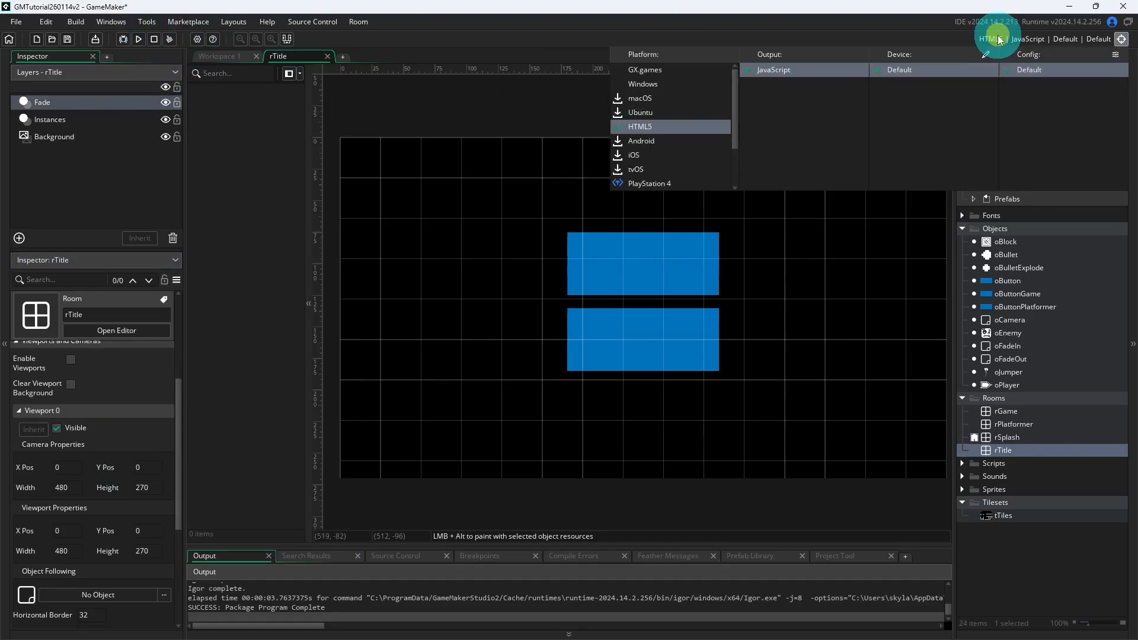
left_click(657, 84)
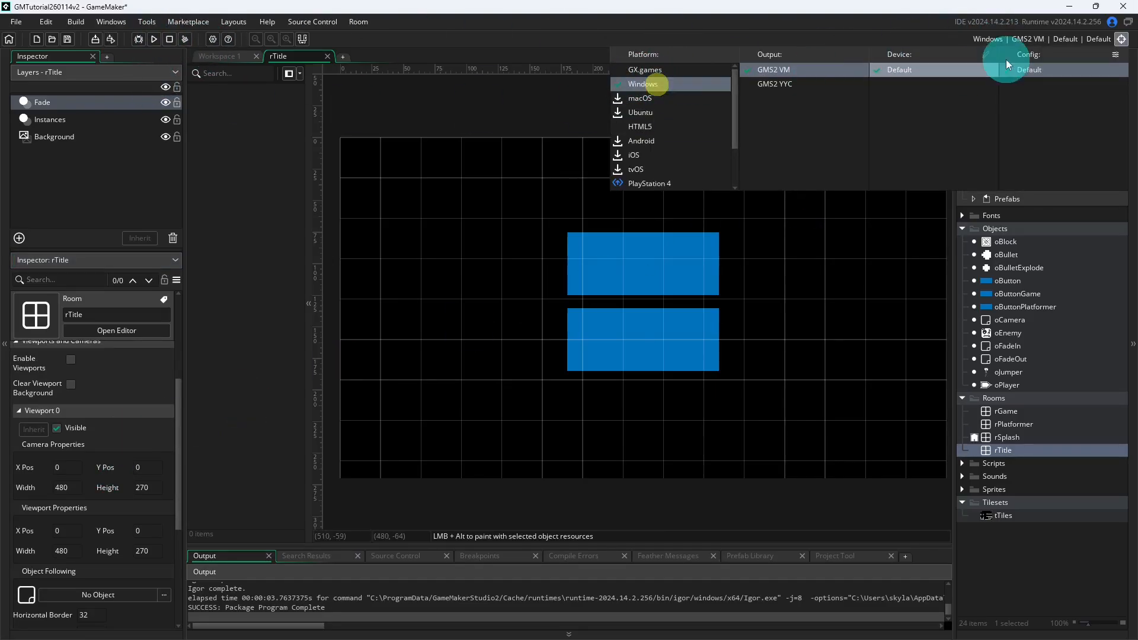
left_click(153, 39)
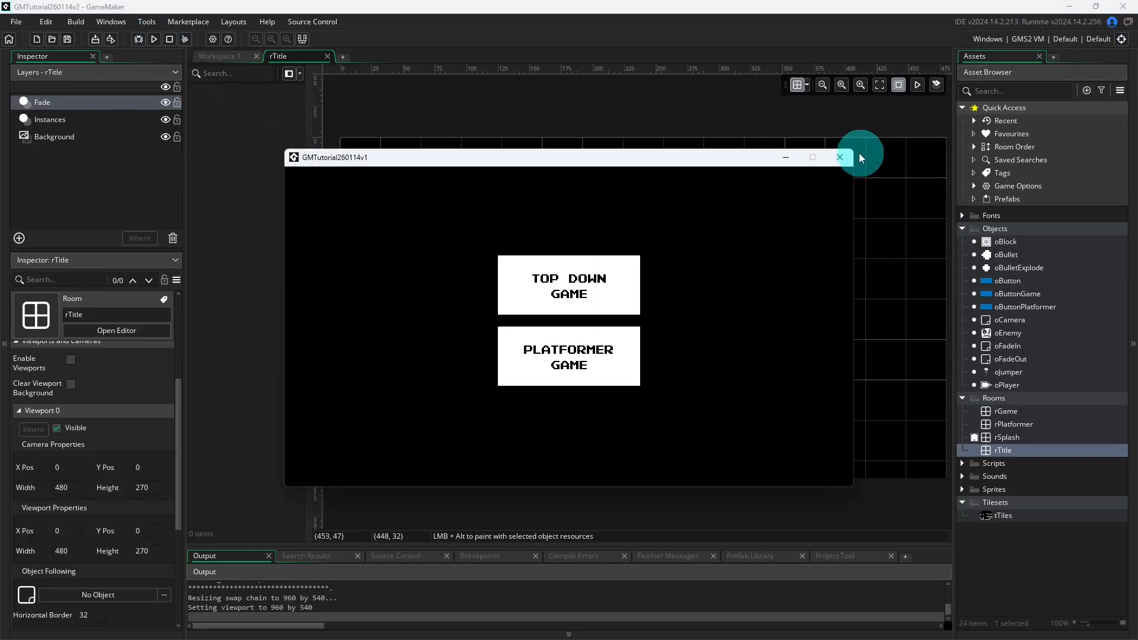
left_click(588, 283)
left_click(839, 158)
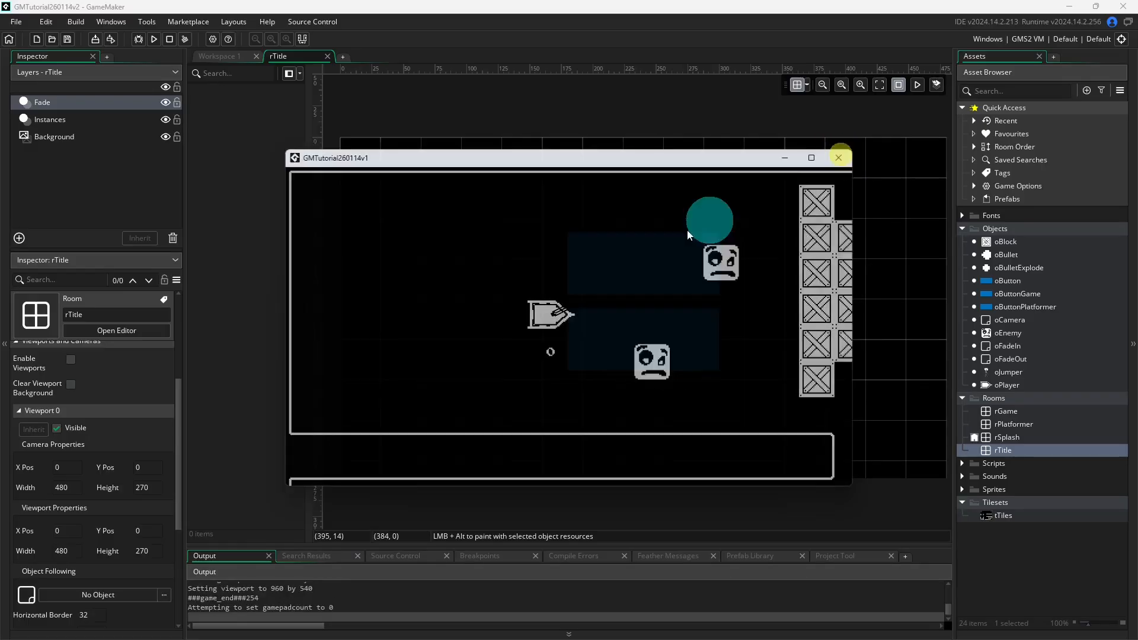
Enable viewports for the rTitle room.
left_click_drag(179, 440, 182, 402)
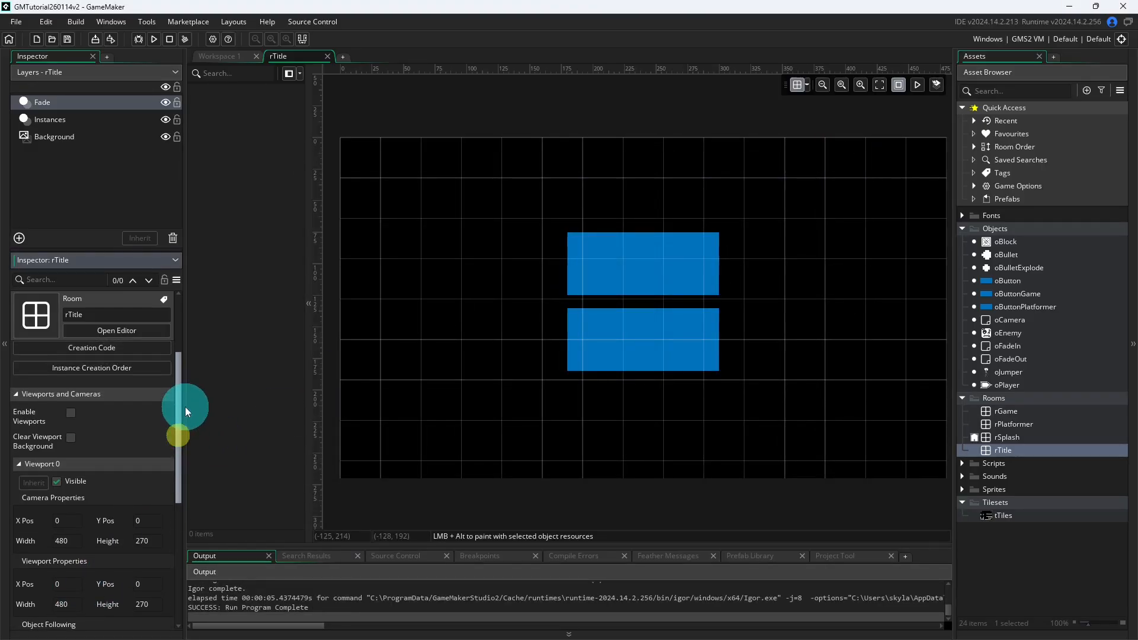
left_click(71, 420)
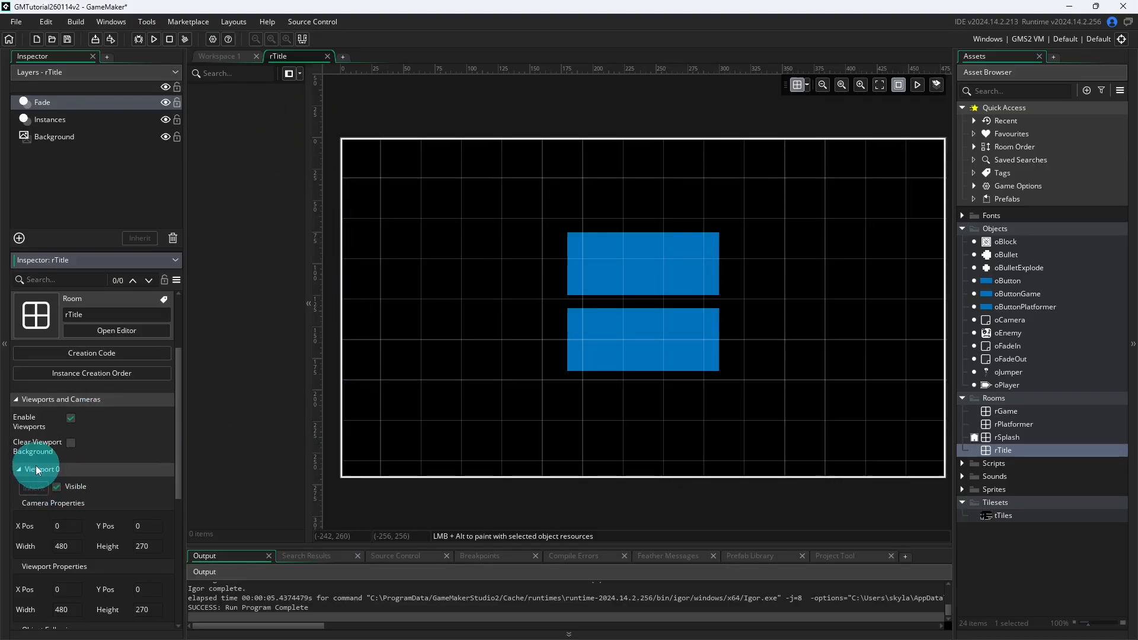
mouse_move(641, 259)
middle_mouse_down()
mouse_move(643, 278)
mouse_move(641, 265)
middle_mouse_up()
Test-run the game on Windows again to check the title screen, and close it.
left_click(154, 39)
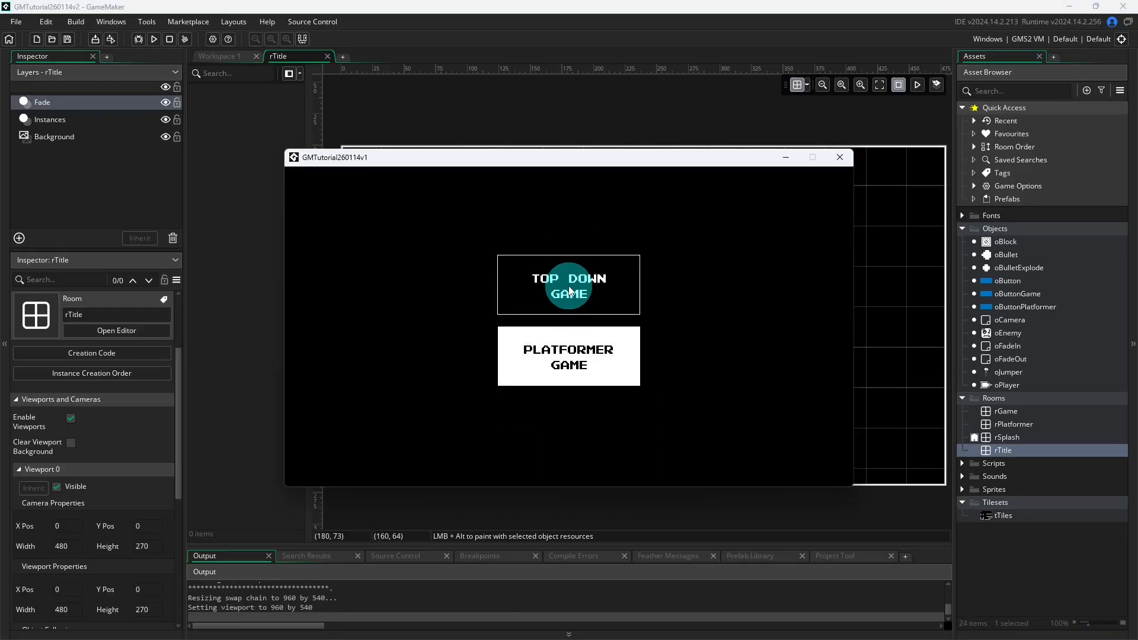
left_click(474, 352)
left_click(840, 157)
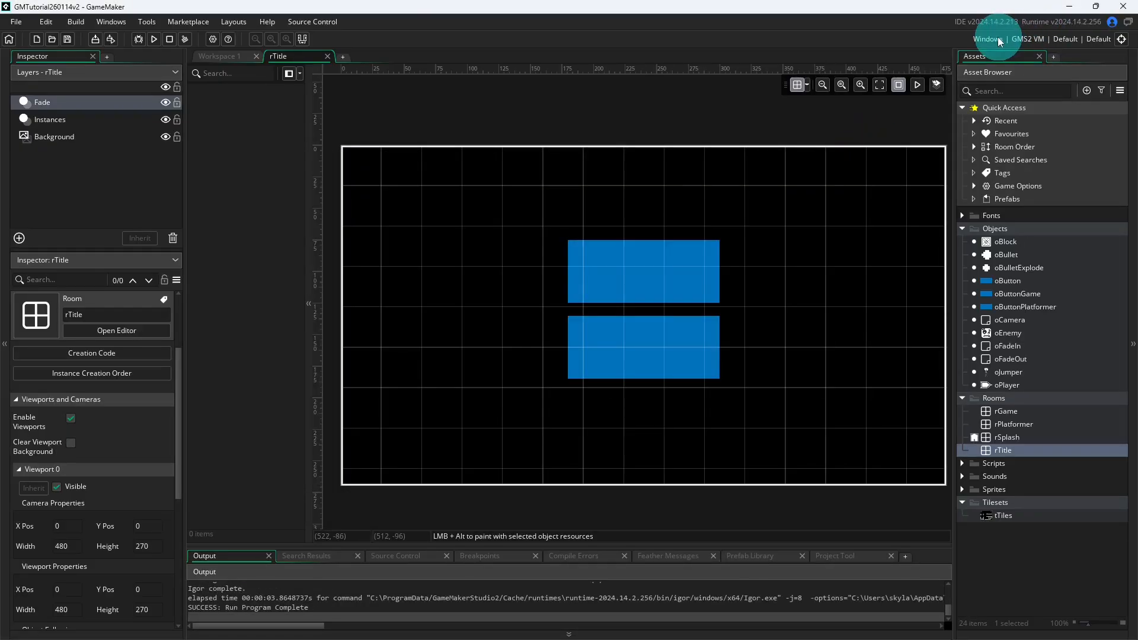
Set the target platform to HTML5 and start packaging the game as an HTML zip archive.
left_click(1011, 39)
left_click(645, 127)
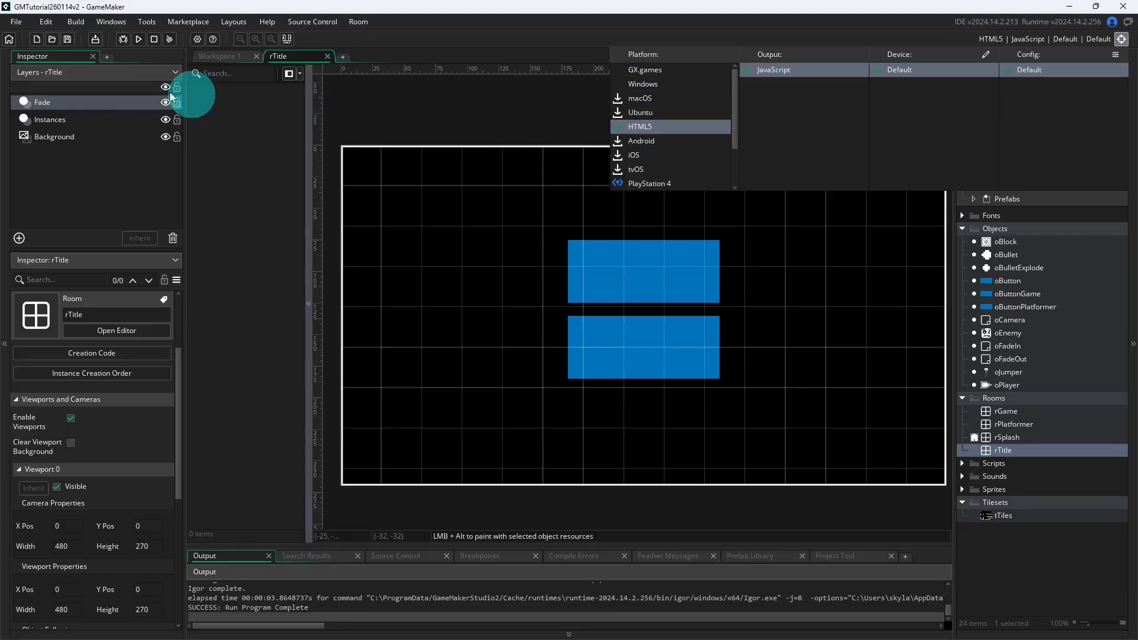
left_click(97, 41)
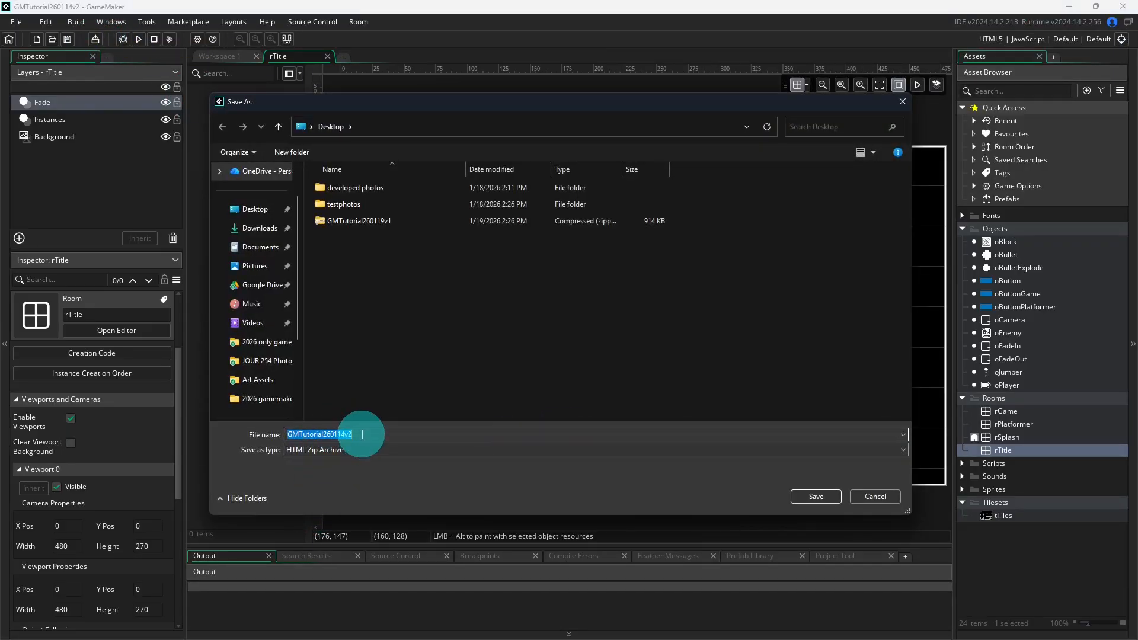
Save the HTML zip archive to the Desktop as GMTutorial260119v2, and close the folder window that opens after packaging.
left_click(255, 208)
left_click(365, 221)
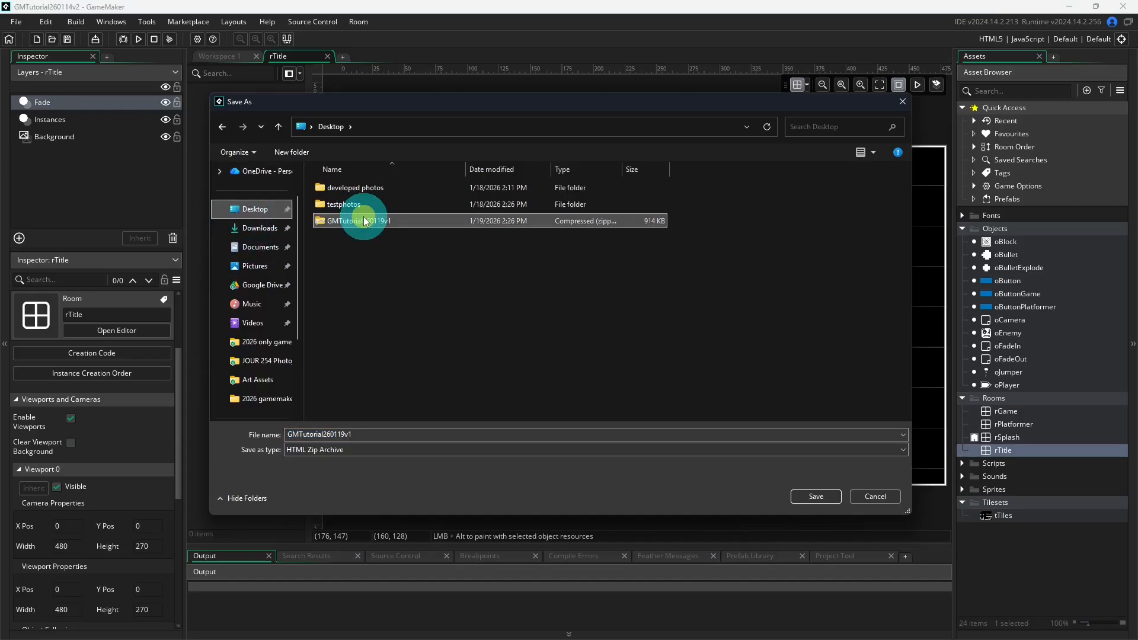
left_click(383, 434)
left_click(384, 434)
key("BackSpace")
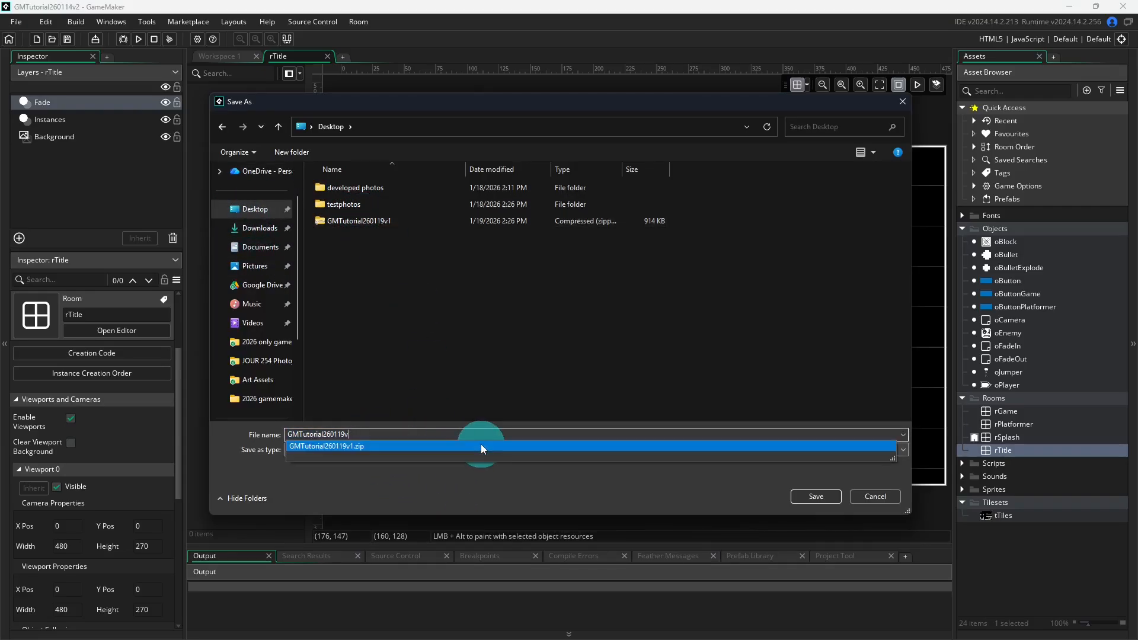
type("2")
key("Return")
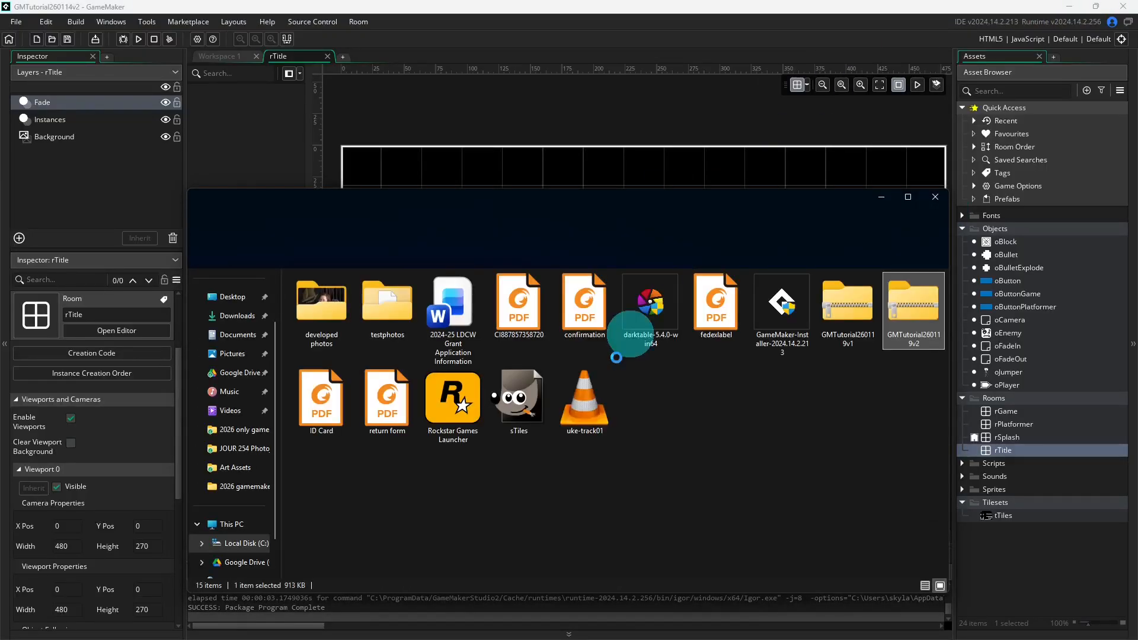
left_click(937, 198)
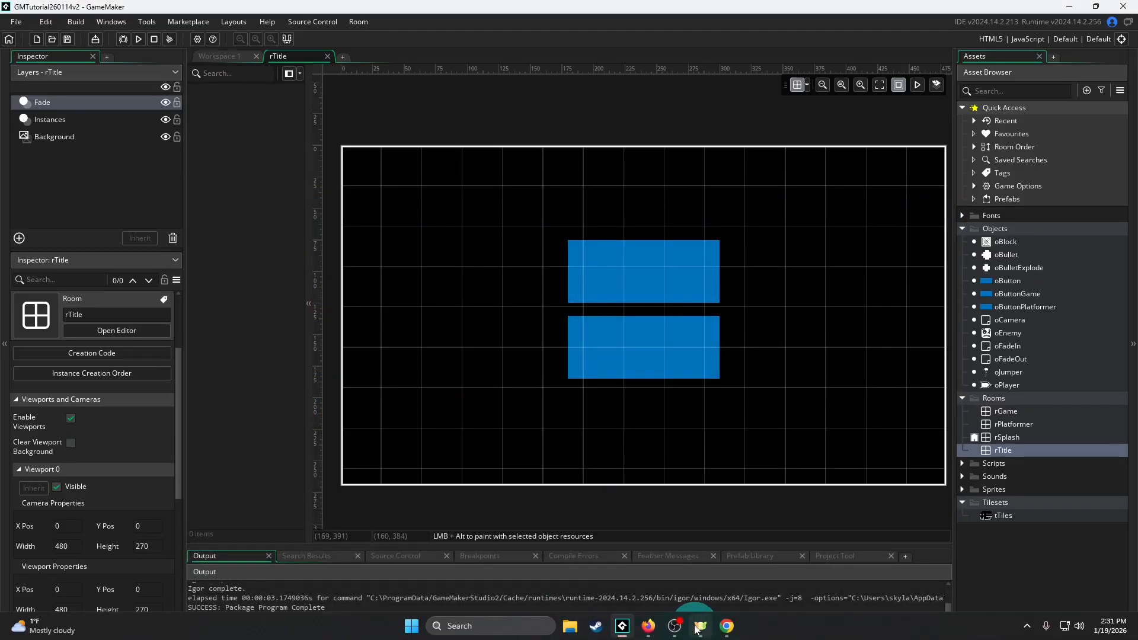
Switch to the itch.io project edit page in Chrome and delete the uploaded GMTutorial260119v1.zip, confirming the deletion.
left_click(727, 628)
scroll(154, 279, "down", 10)
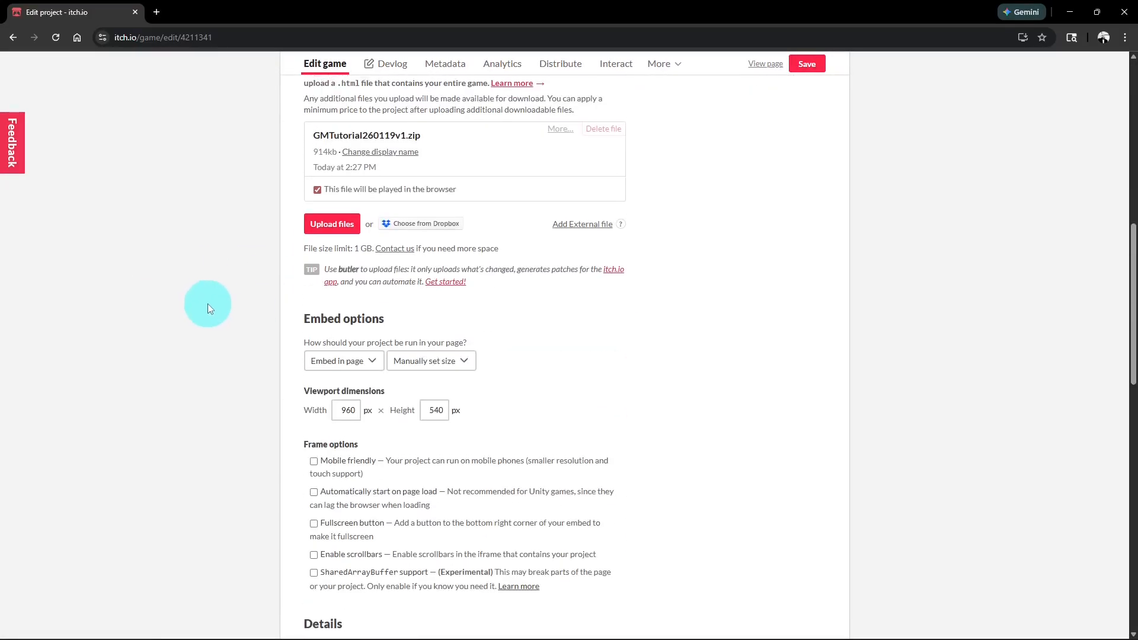
scroll(584, 198, "up", 1)
left_click(605, 203)
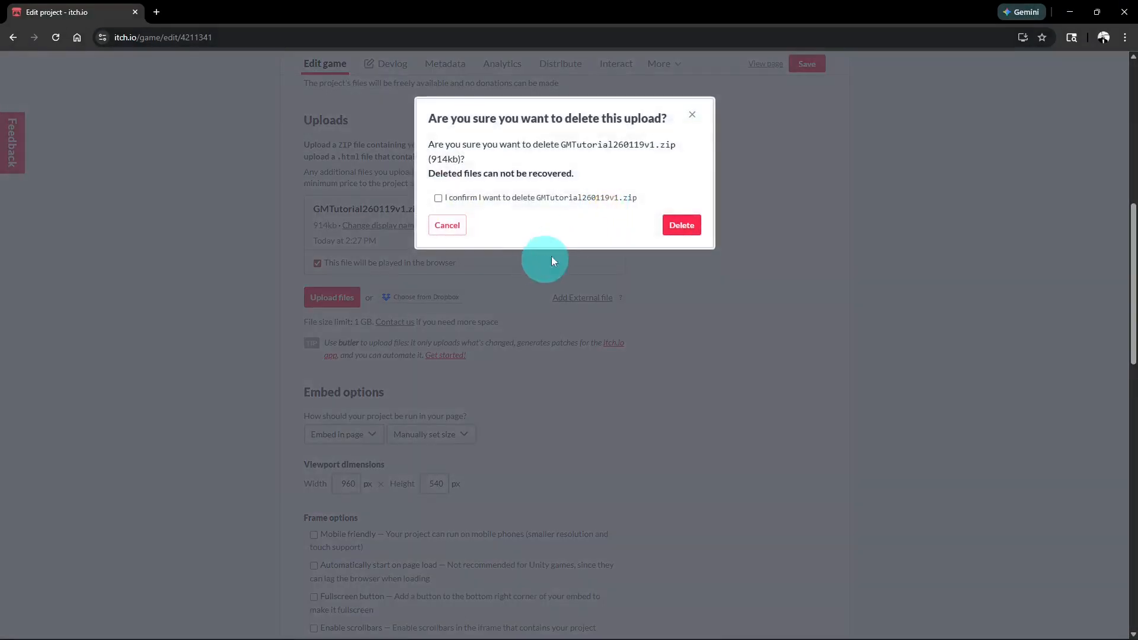
left_click(682, 226)
left_click(438, 198)
left_click(682, 226)
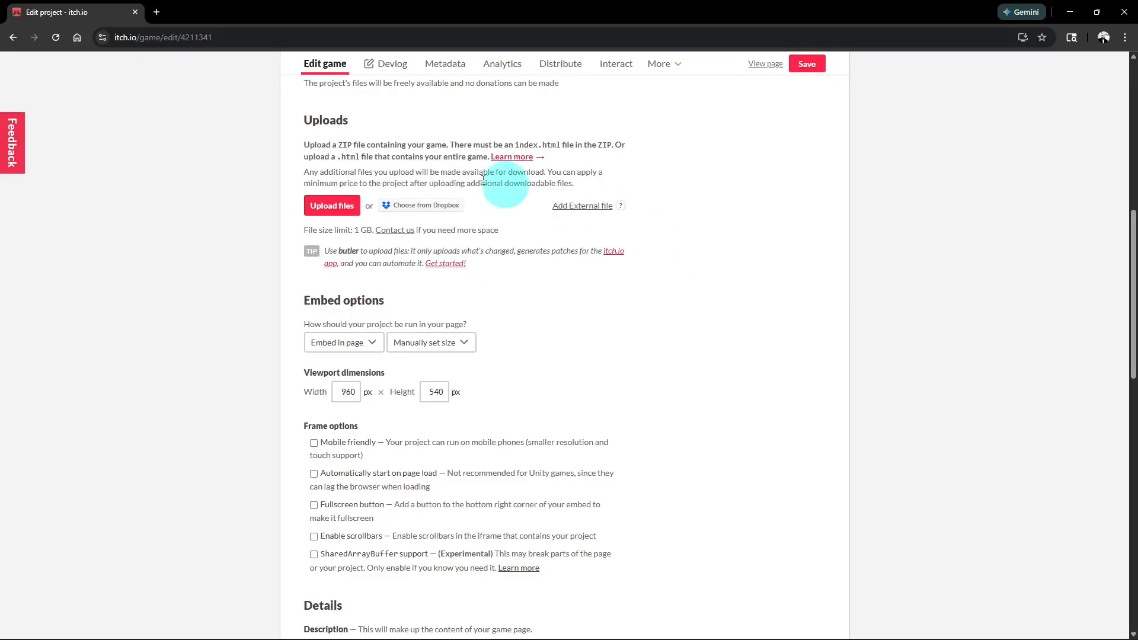
Upload GMTutorial260119v2.zip, set it to be played in the browser, save the project and view its page.
left_click(337, 210)
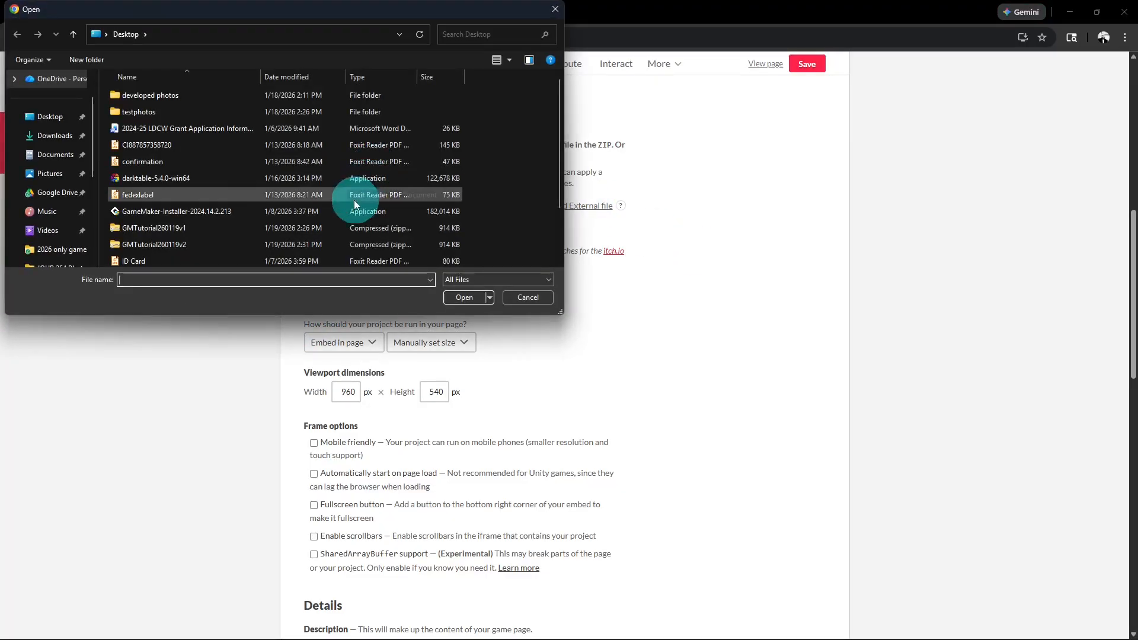
double_click(178, 178)
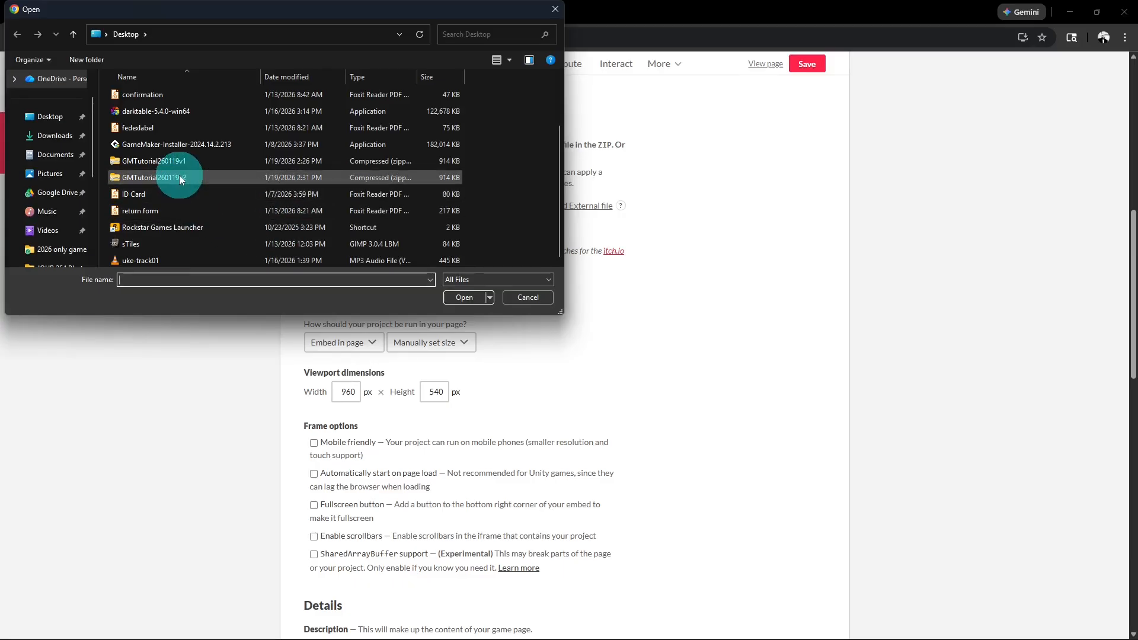
left_click(318, 290)
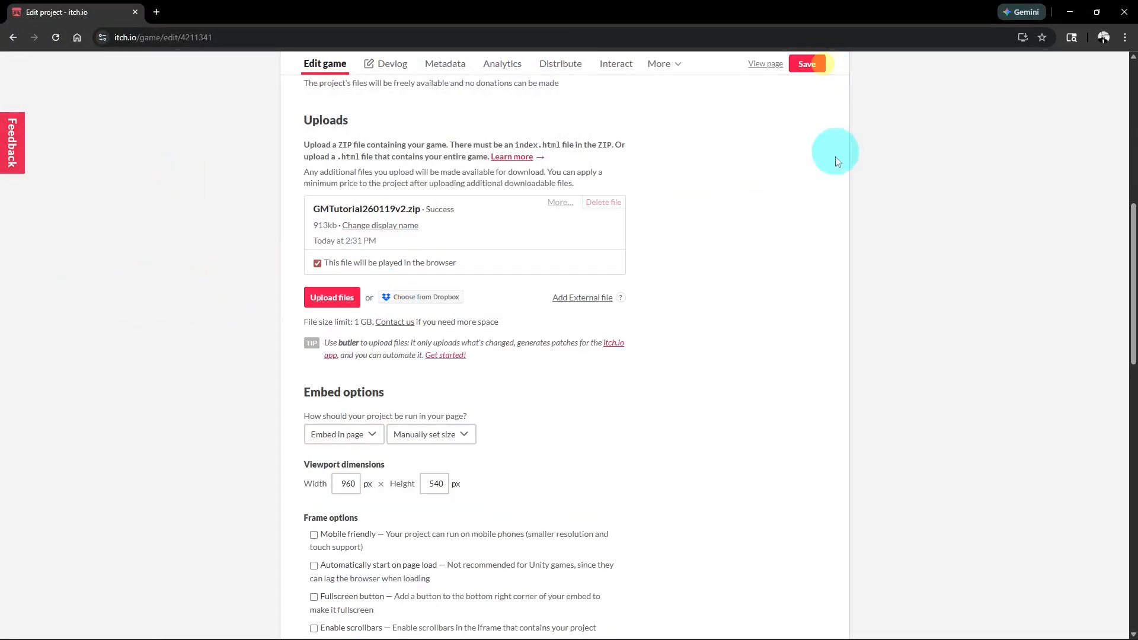
left_click(765, 64)
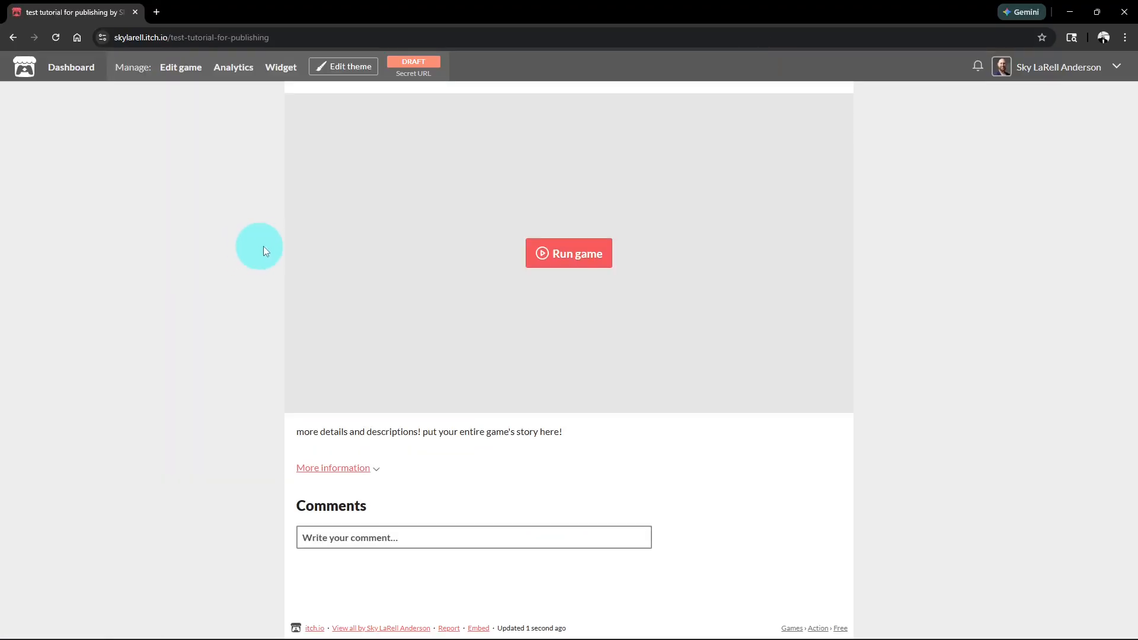
Run the game on its itch.io page and test-play the top down game, moving the player and shooting.
left_click(557, 255)
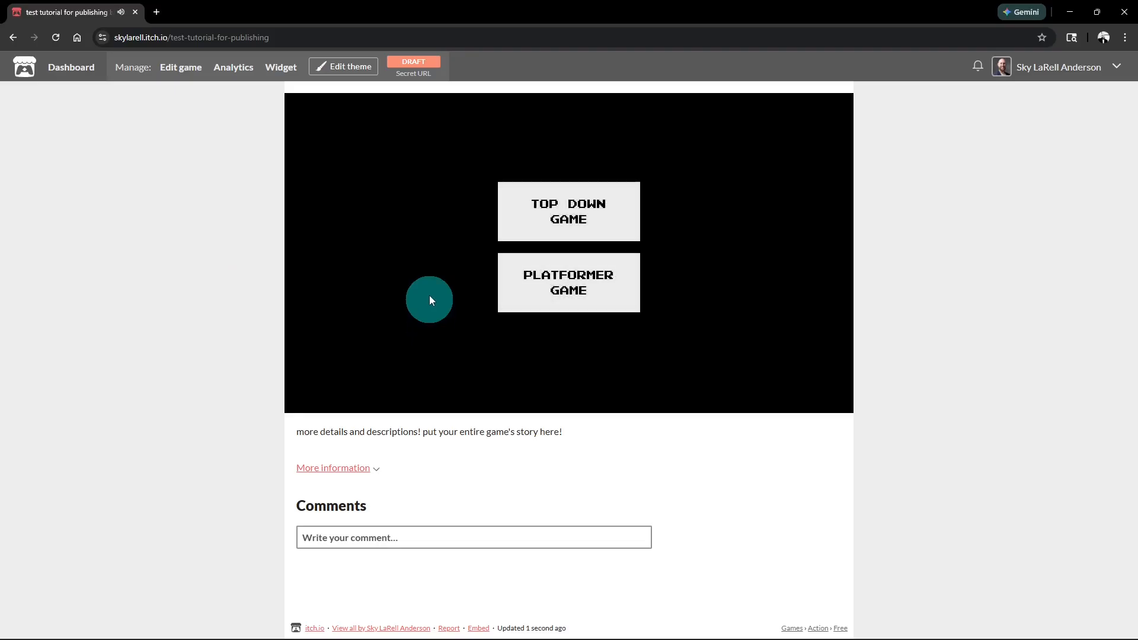
left_click(580, 205)
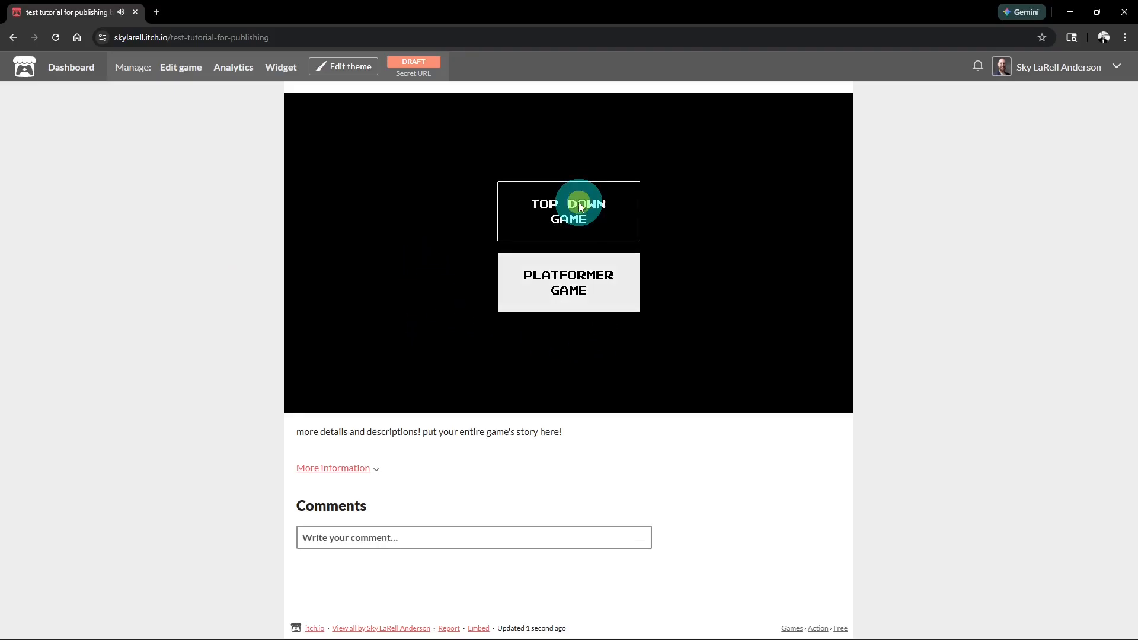
left_click(572, 235)
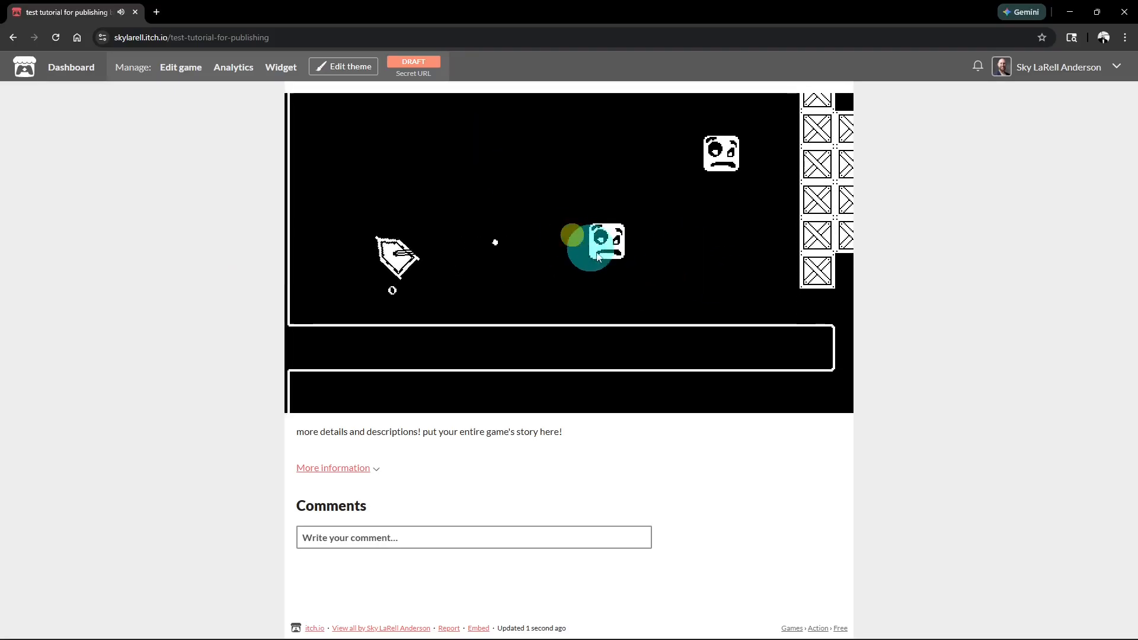
mouse_move(597, 253)
left_mouse_down()
mouse_move(658, 275)
mouse_move(646, 326)
left_mouse_up()
key("d")
key("s")
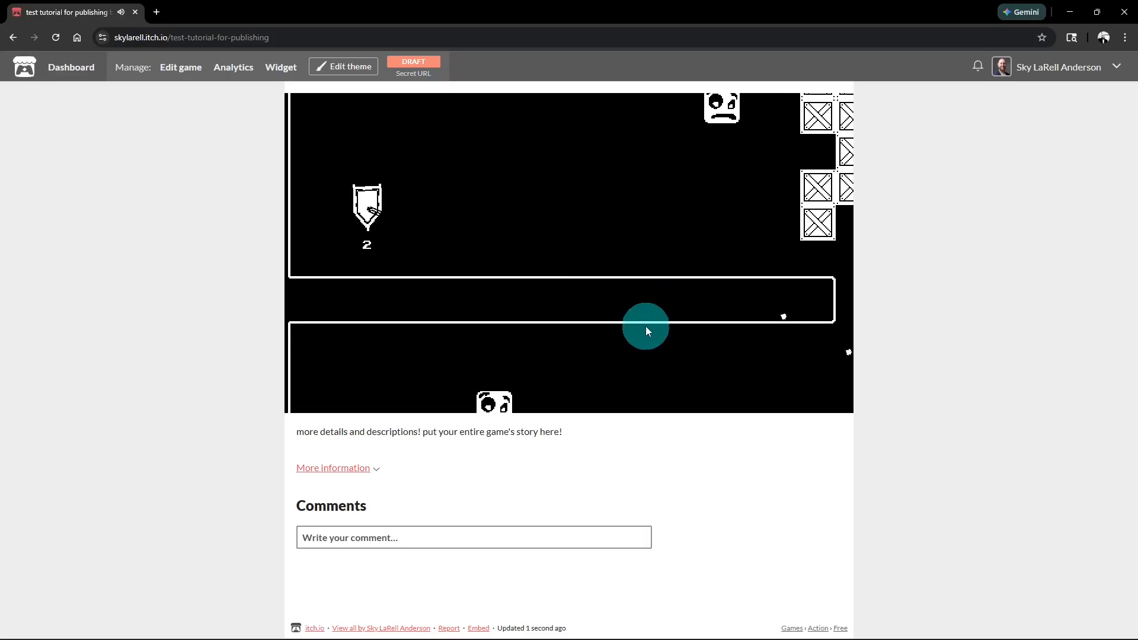
key("w")
key("d")
key("d")
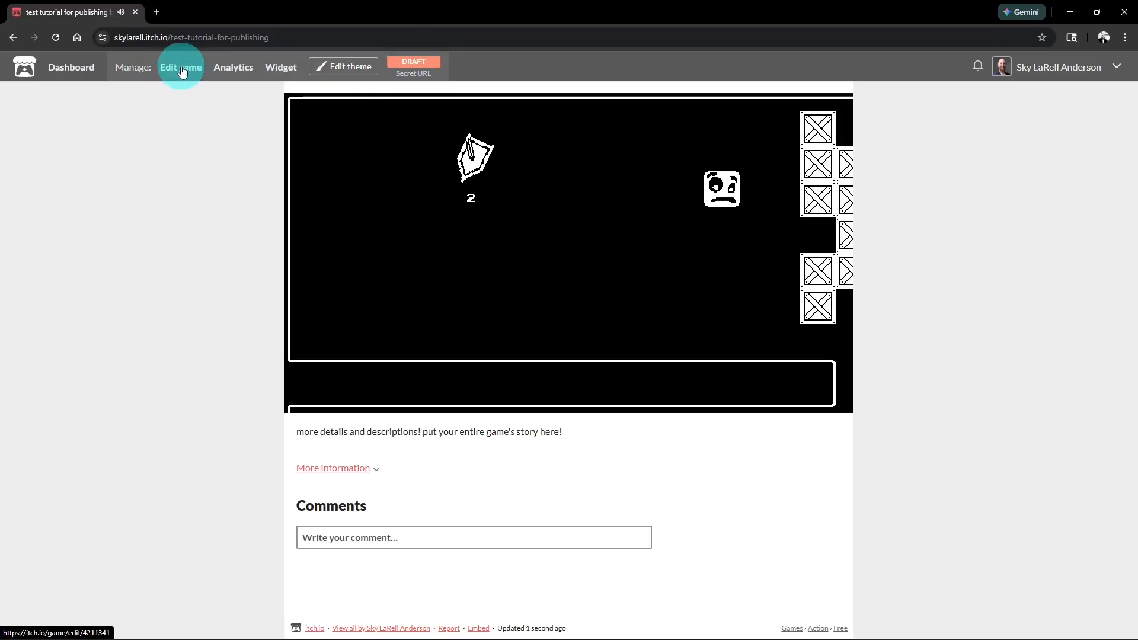
Reload the game page to stop the running game, and review the description text below the game frame.
left_click(199, 36)
key("Return")
left_click(534, 249)
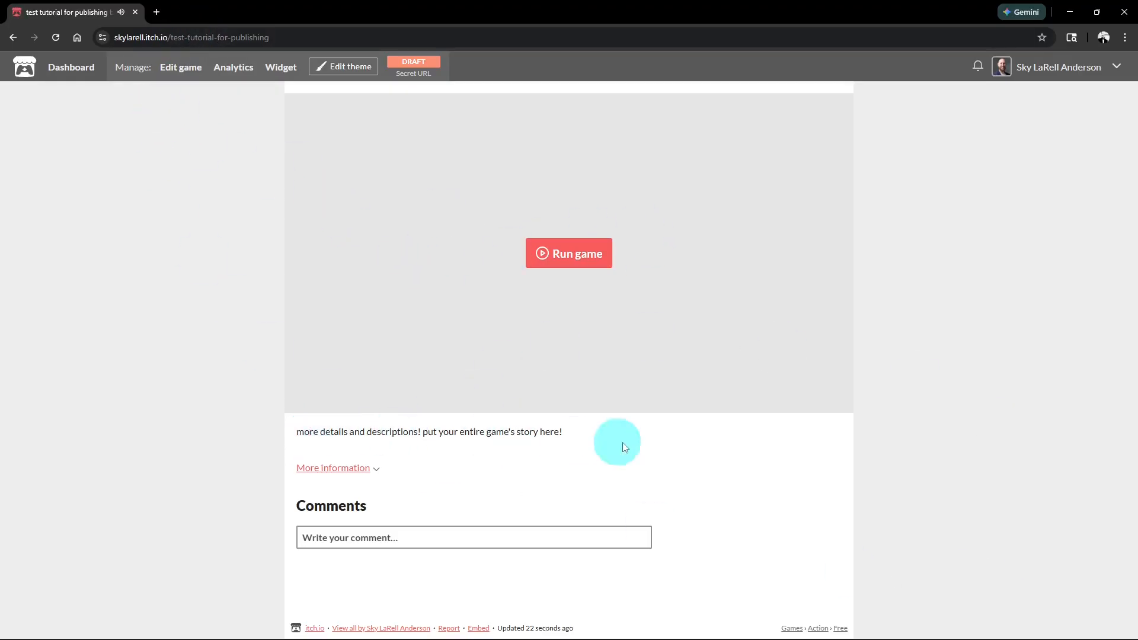
left_click_drag(337, 432, 577, 432)
left_click(584, 433)
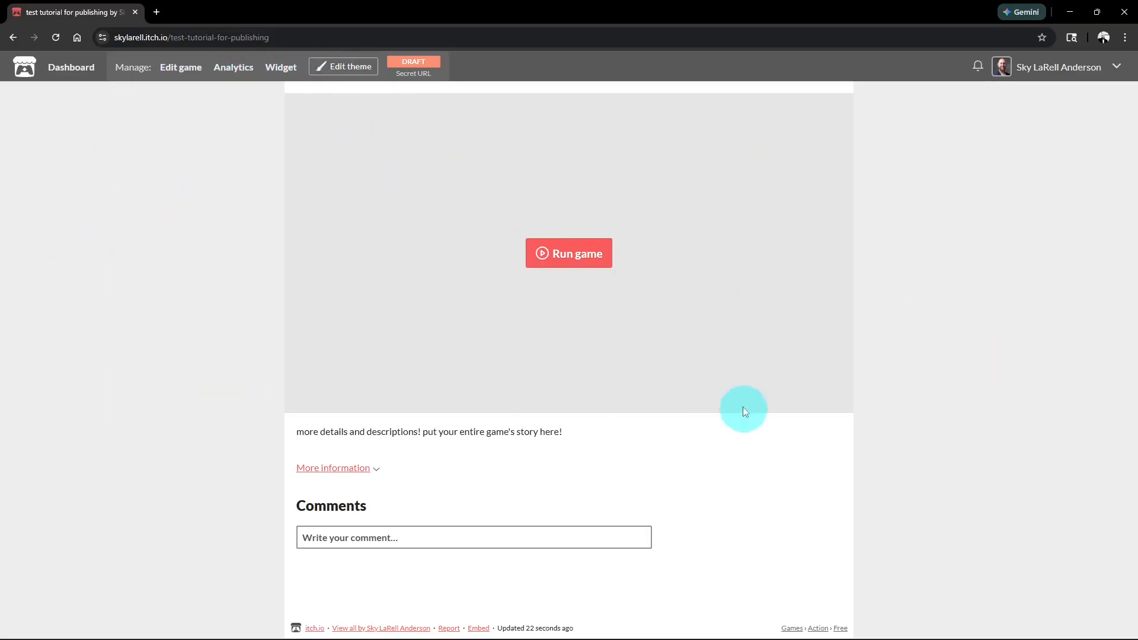
Open the page's theme editor and set the BG color to dark purple #53006a.
left_click(344, 67)
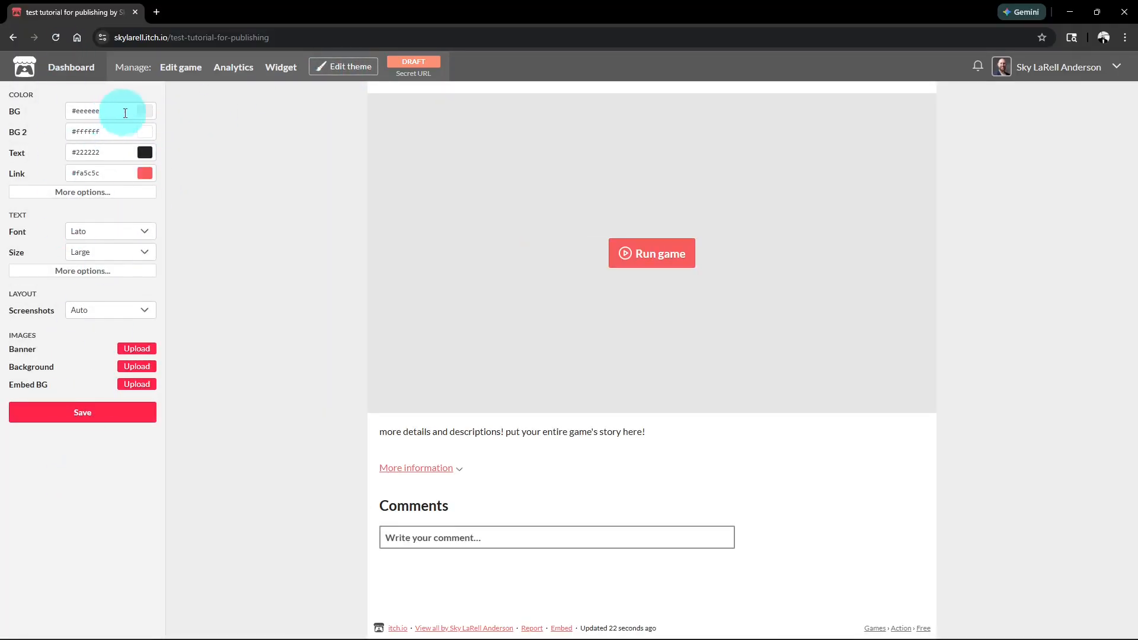
left_click(148, 113)
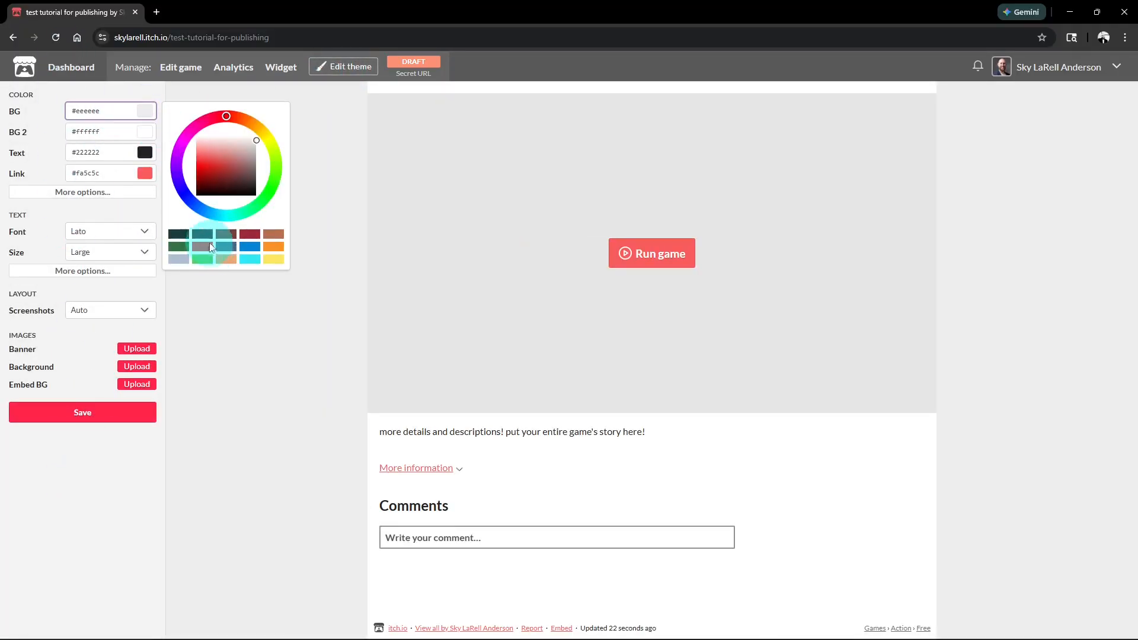
left_click(179, 152)
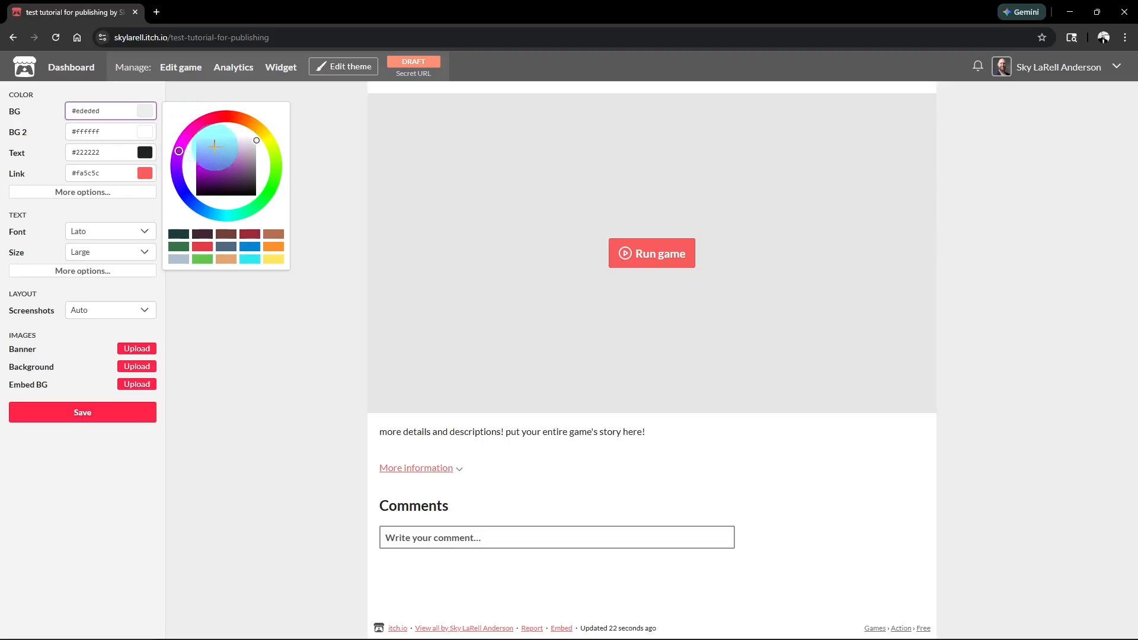
mouse_move(214, 152)
left_mouse_down()
mouse_move(176, 198)
mouse_move(173, 180)
left_mouse_up()
Set the theme's BG 2 color to light pink #feb8eb and save the theme.
left_click(111, 131)
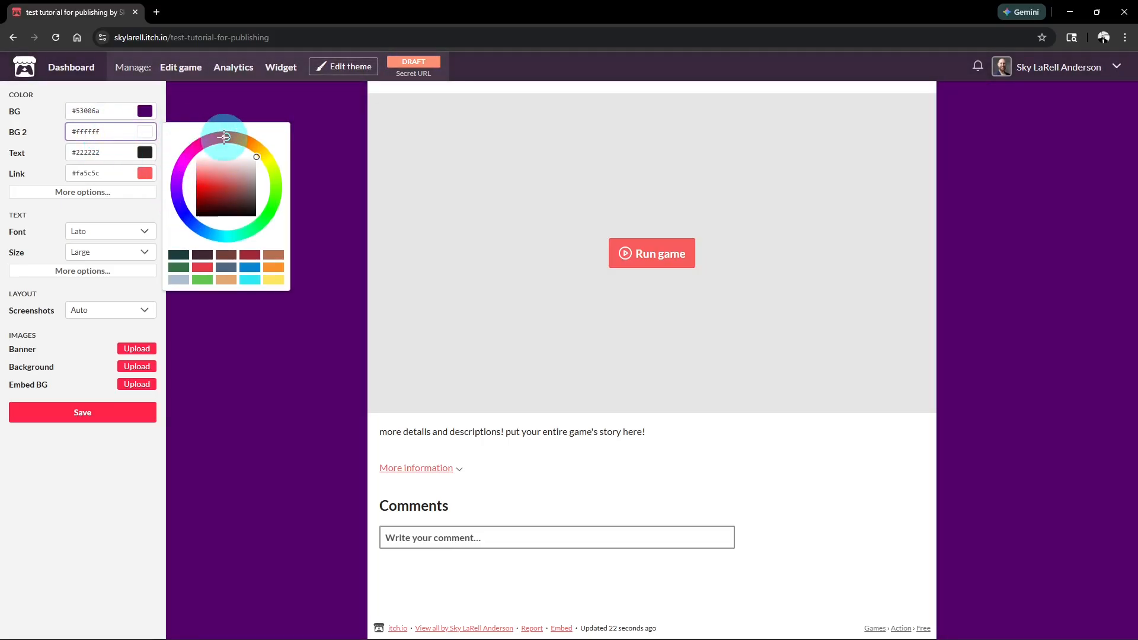
left_click_drag(225, 137, 194, 139)
left_click_drag(229, 190, 181, 224)
right_click(159, 196)
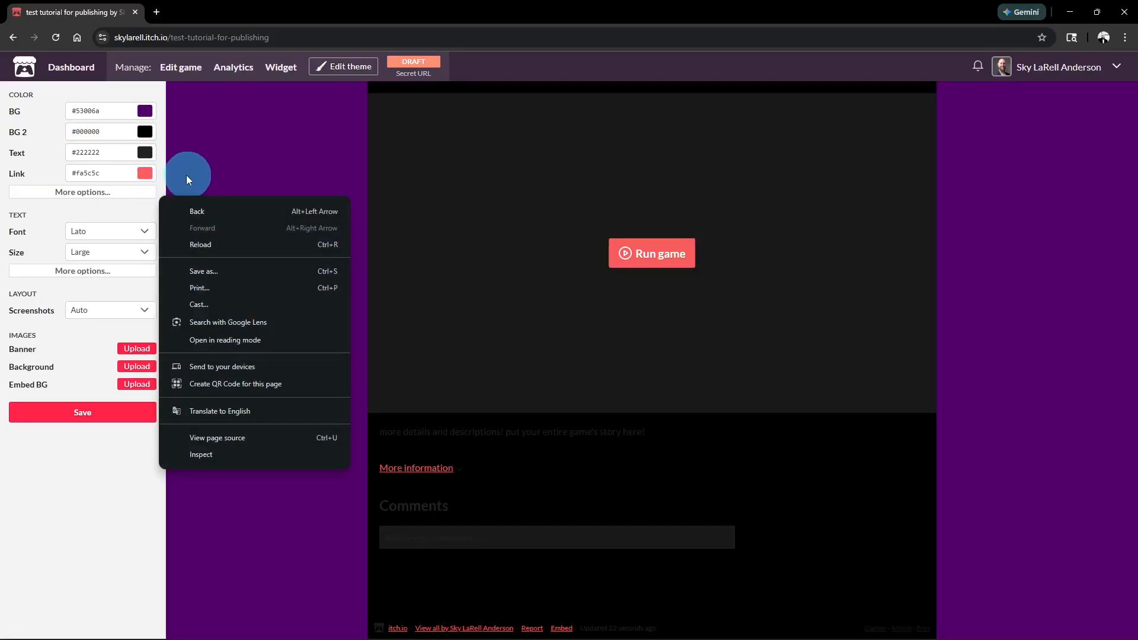
left_click(143, 129)
left_click(145, 131)
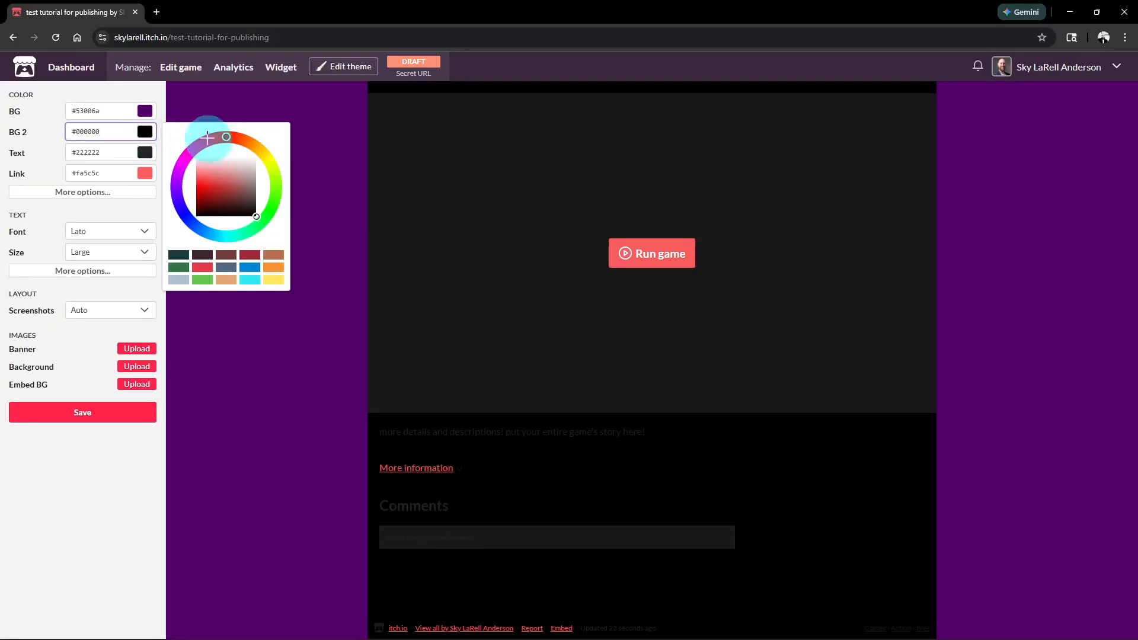
left_click_drag(221, 186, 178, 161)
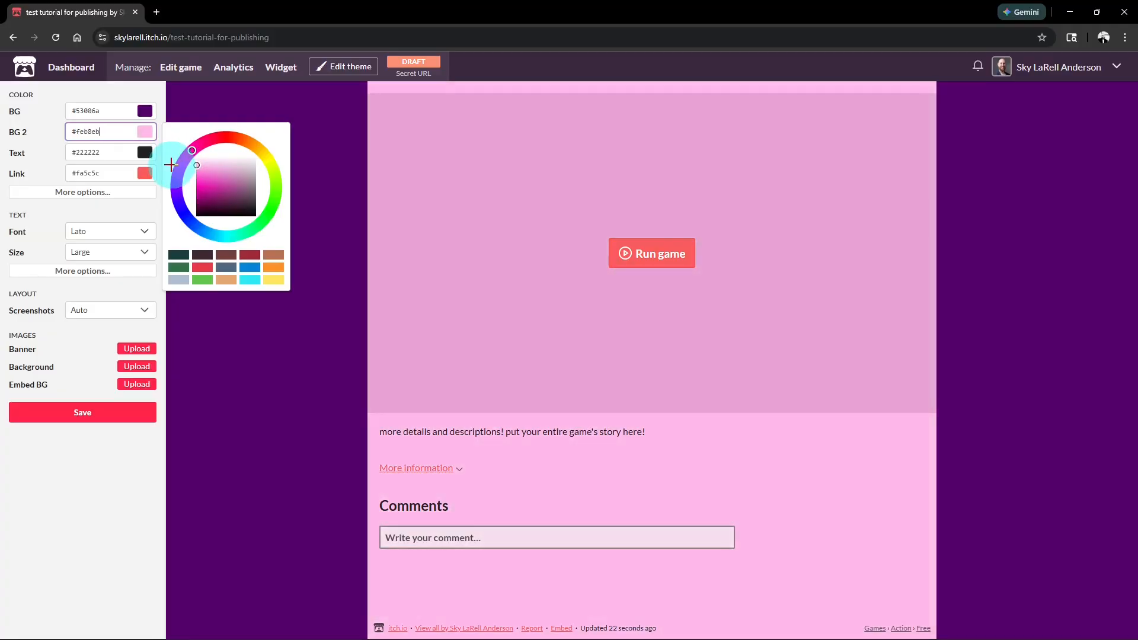
left_click(51, 212)
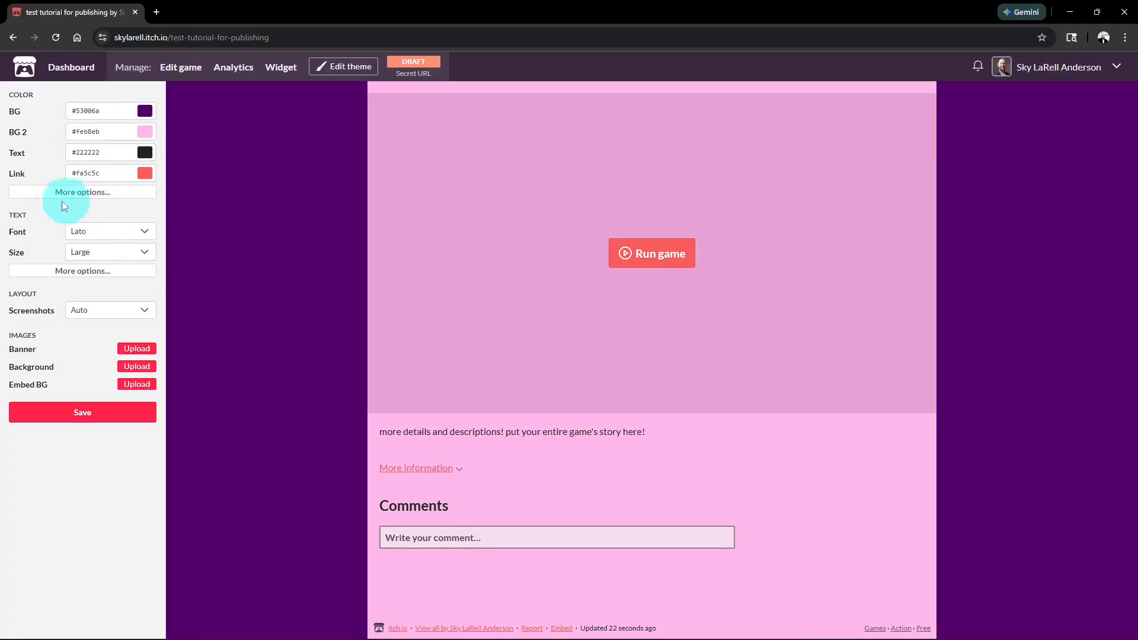
left_click(92, 413)
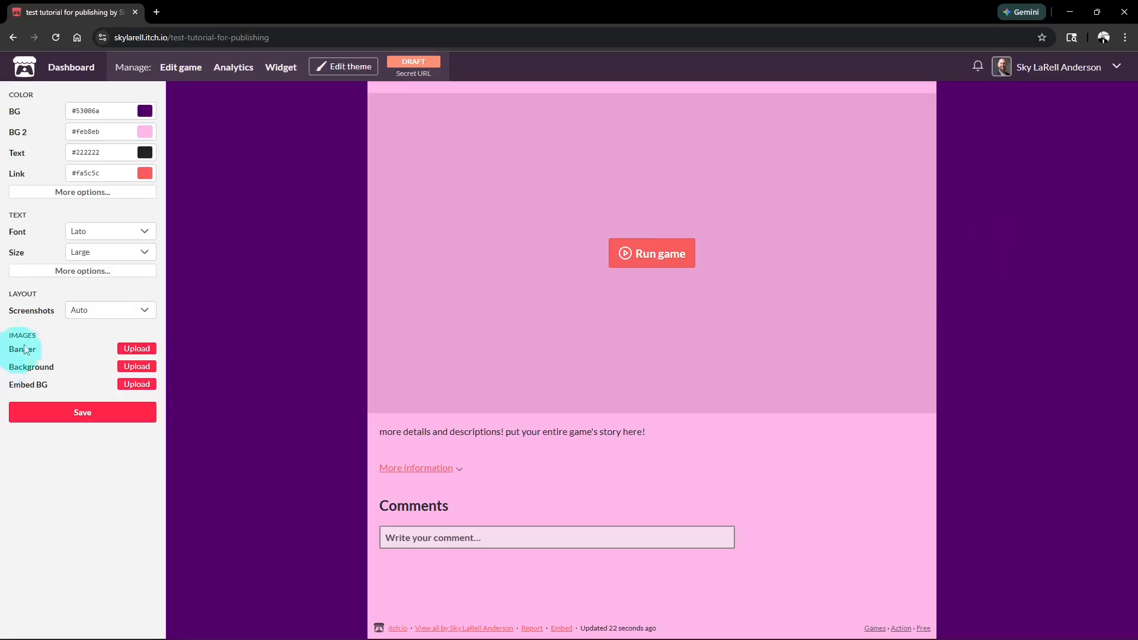
Expand the additional color and text options of the theme, and return to the project's edit page.
left_click(102, 196)
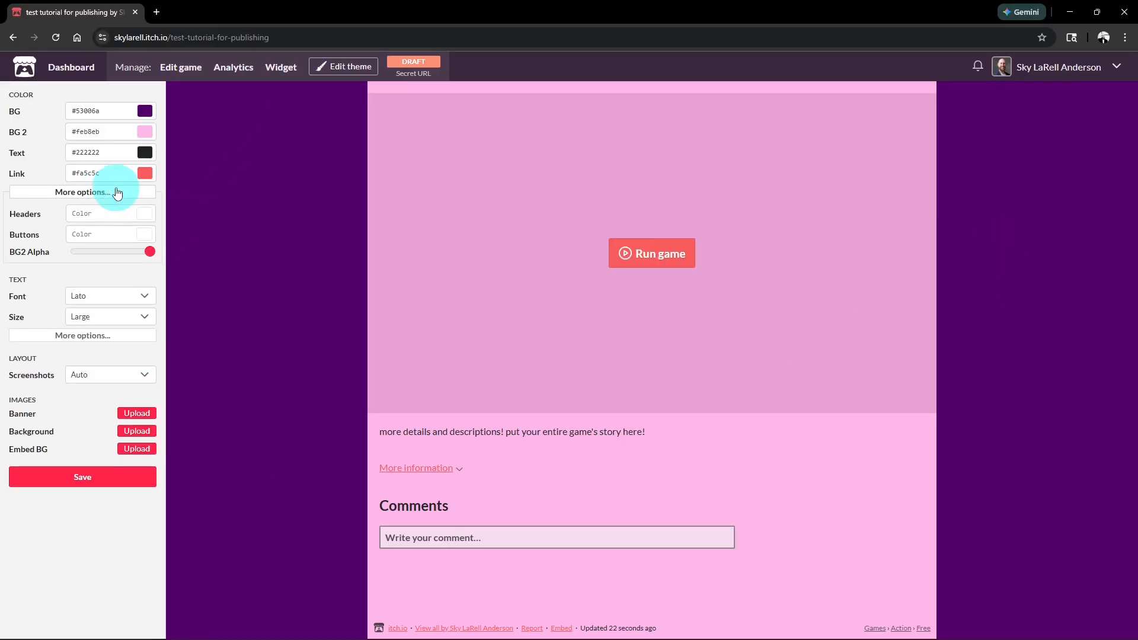
left_click(73, 340)
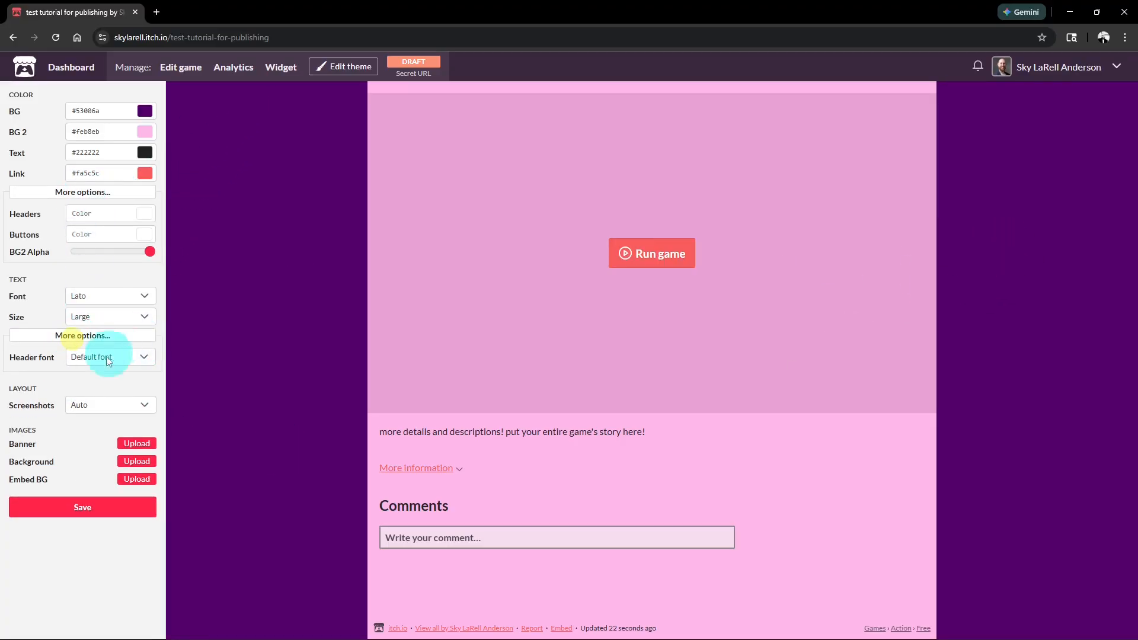
left_click(187, 70)
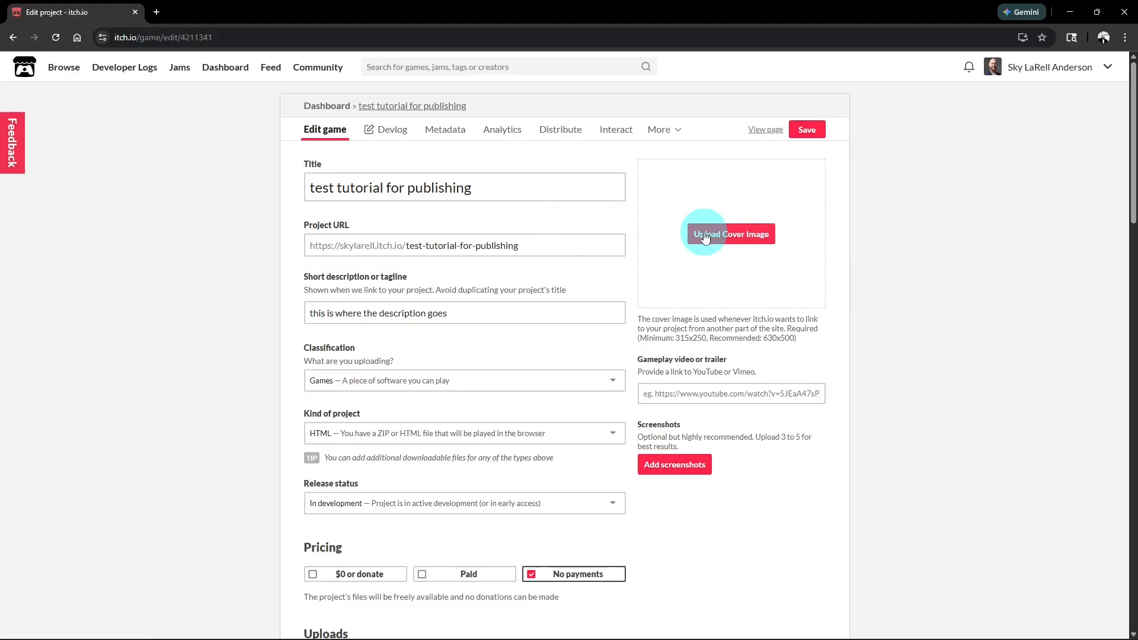
Open the itch.io home page in a new browser tab to see how game cover images are displayed.
left_click(157, 12)
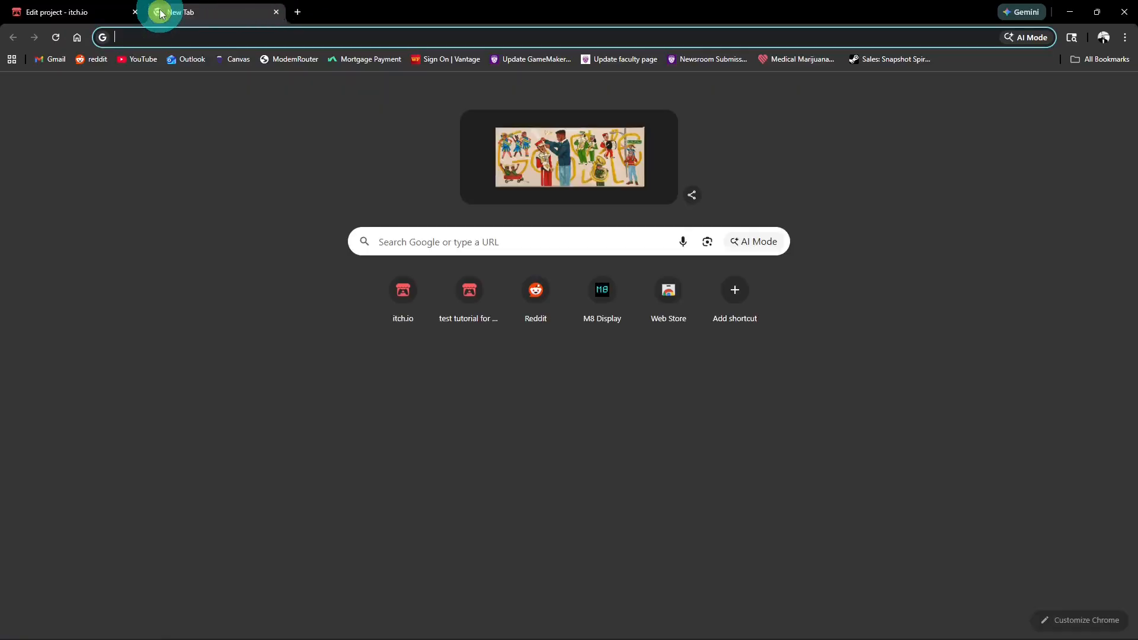
type("itch.io")
key("Return")
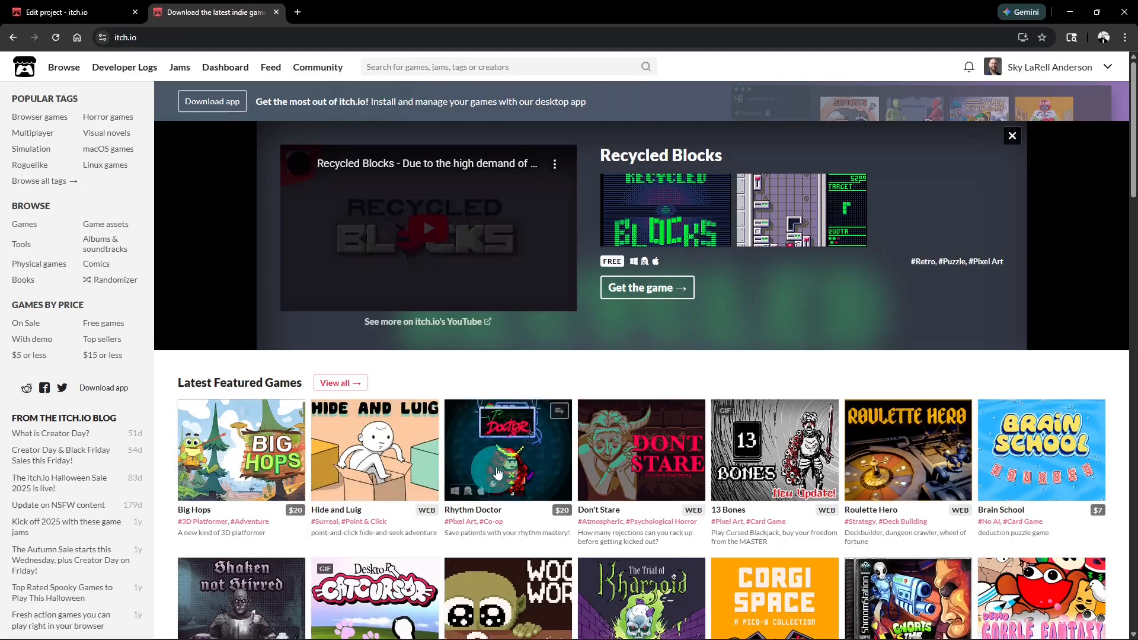
Return to the project edit page, dismiss the browser pop-up, and check the size guidelines for the cover image.
left_click(56, 12)
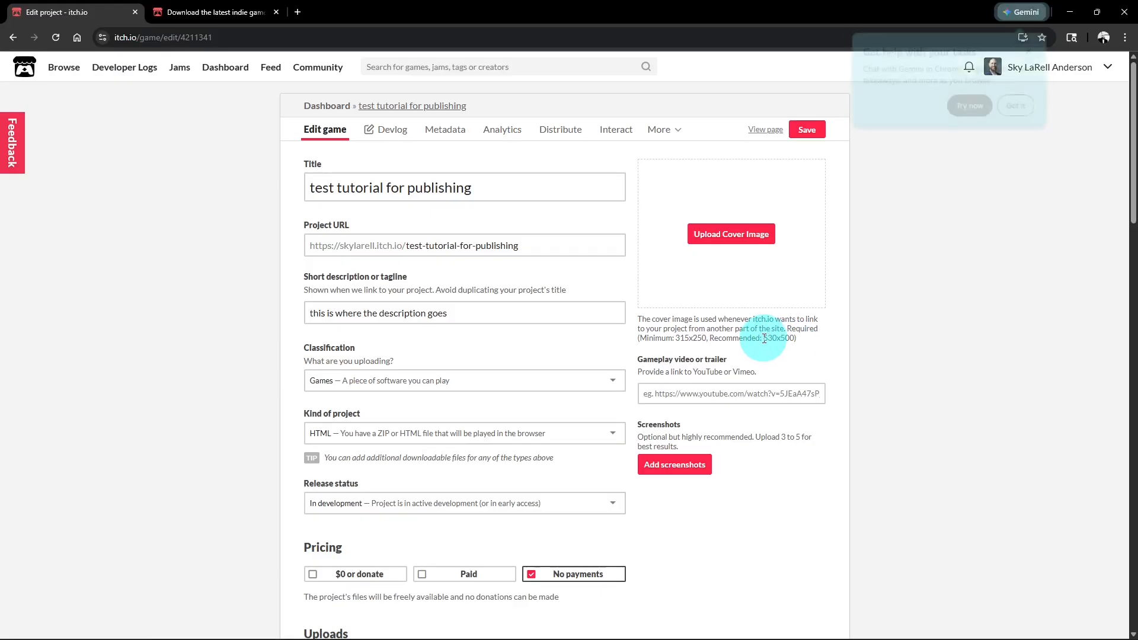
left_click(1019, 108)
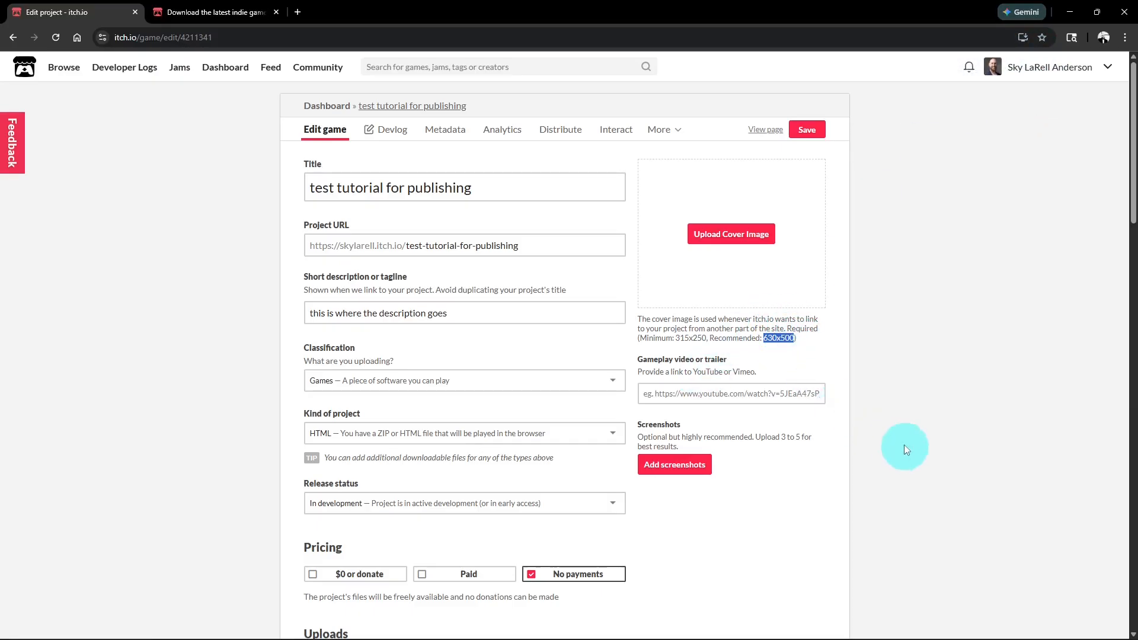
left_click(738, 327)
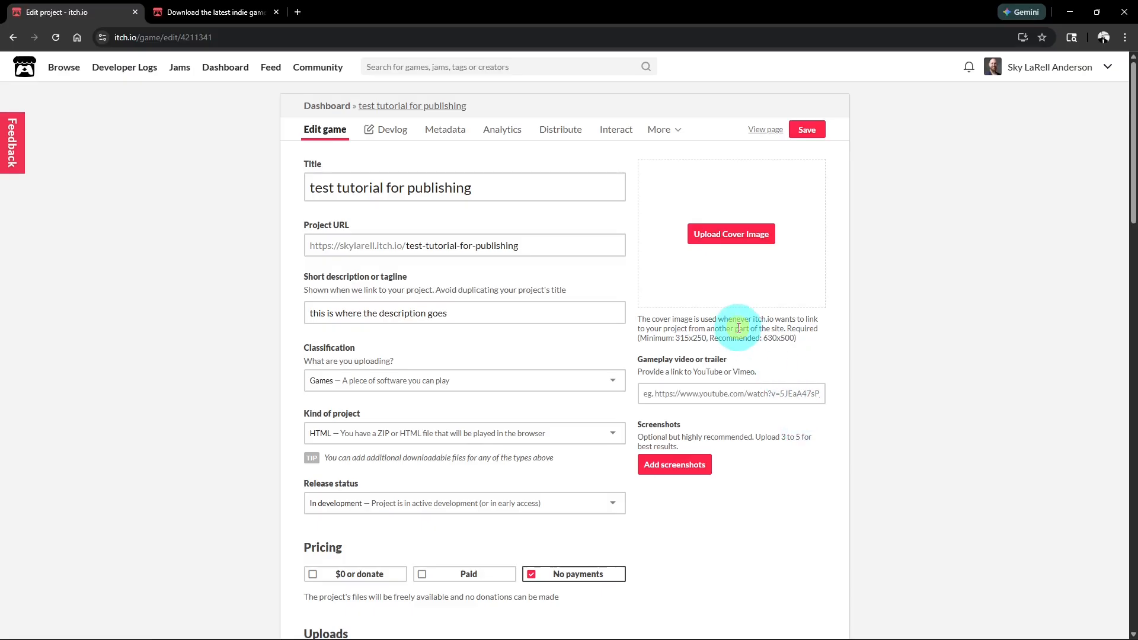
Open the published Rose Smashed Glasses page from the creator dashboard and examine how its gameplay screenshots are displayed.
left_click(688, 395)
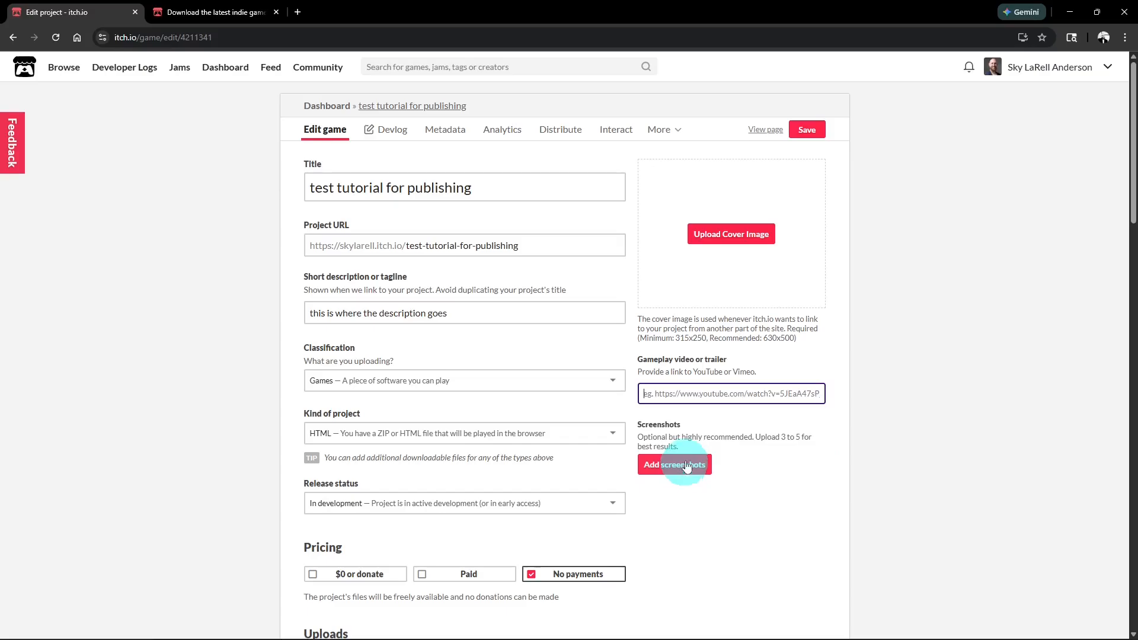
left_click(1107, 69)
left_click(1032, 180)
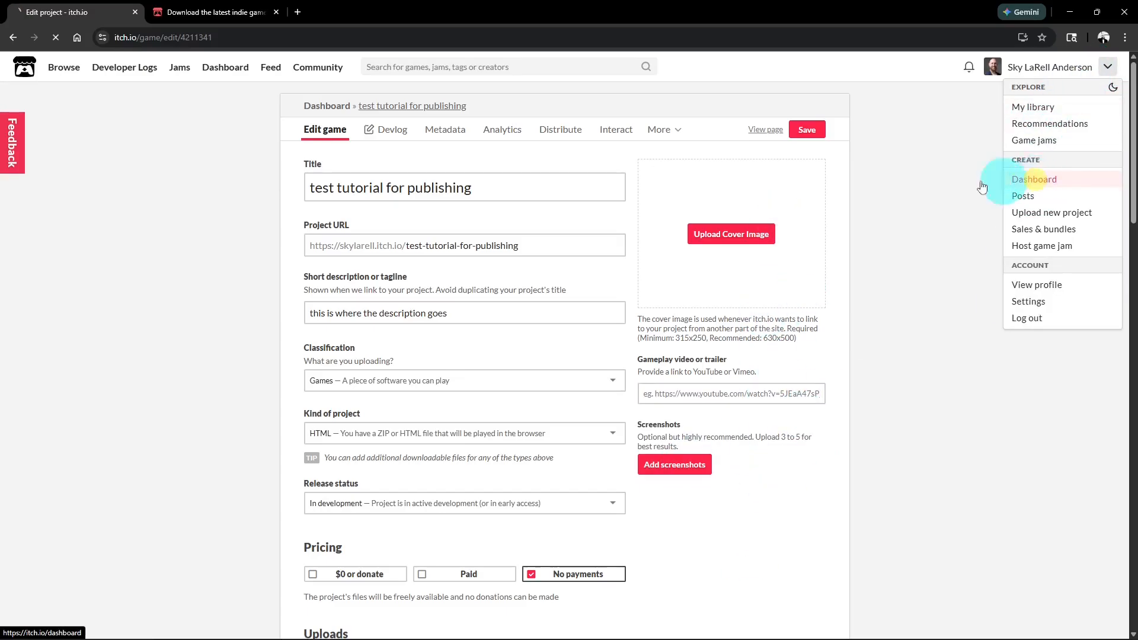
scroll(226, 305, "down", 3)
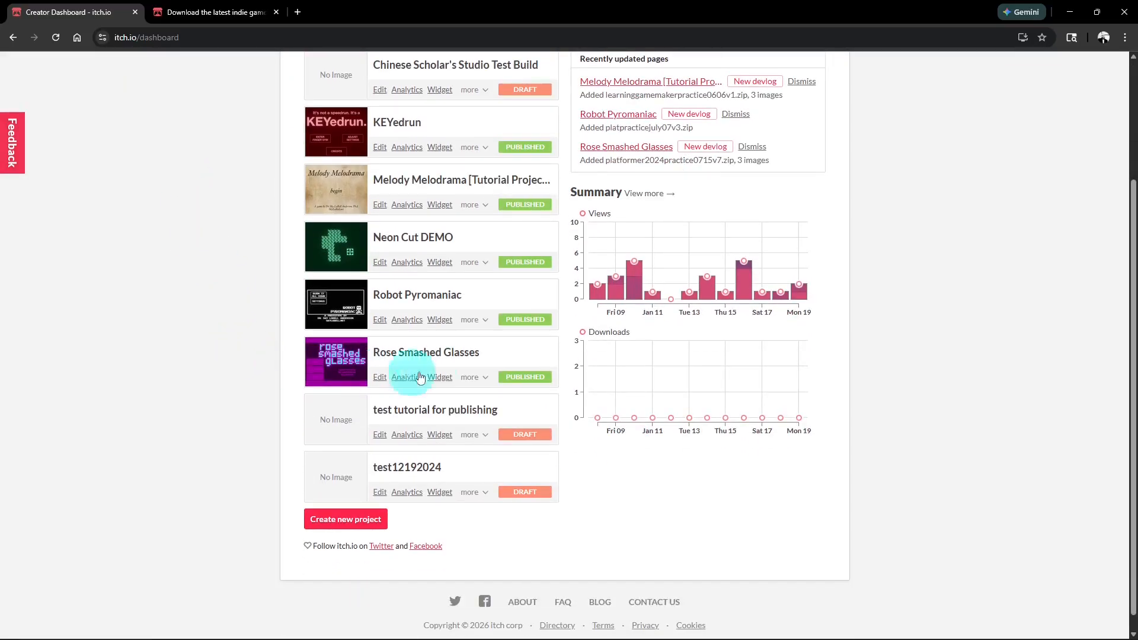
left_click(445, 354)
scroll(818, 335, "down", 7)
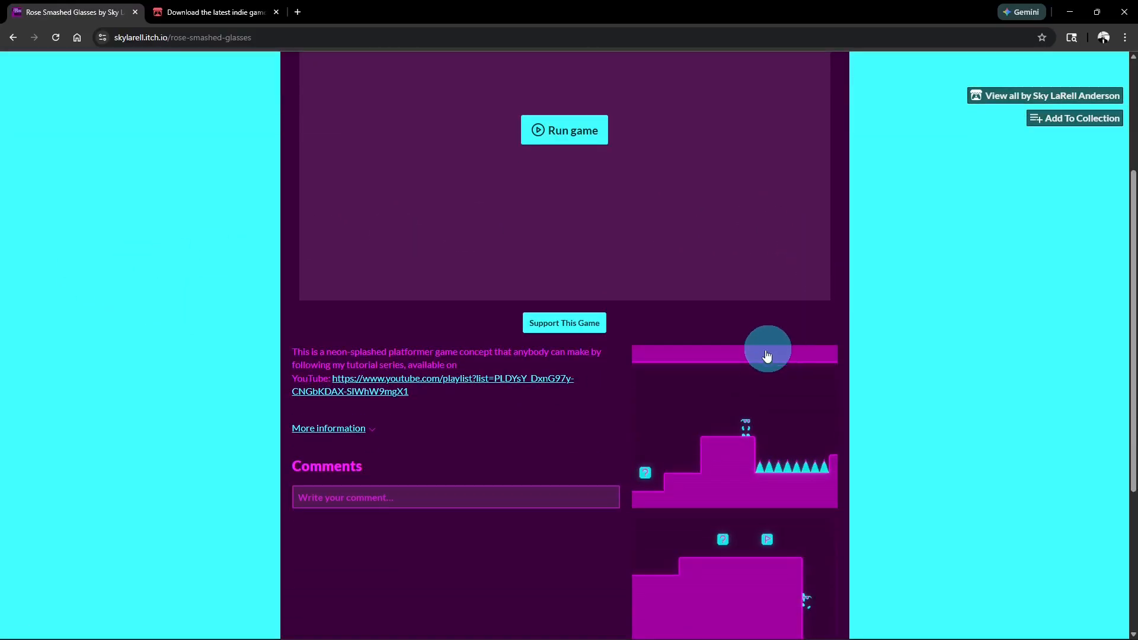
scroll(741, 415, "up", 8)
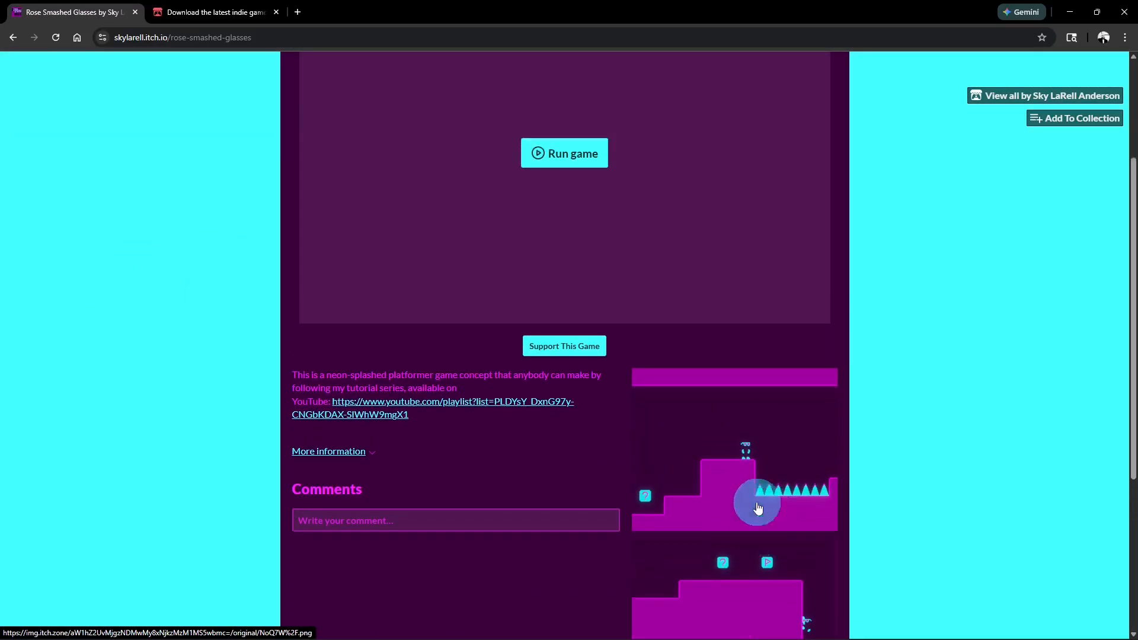
scroll(341, 380, "down", 7)
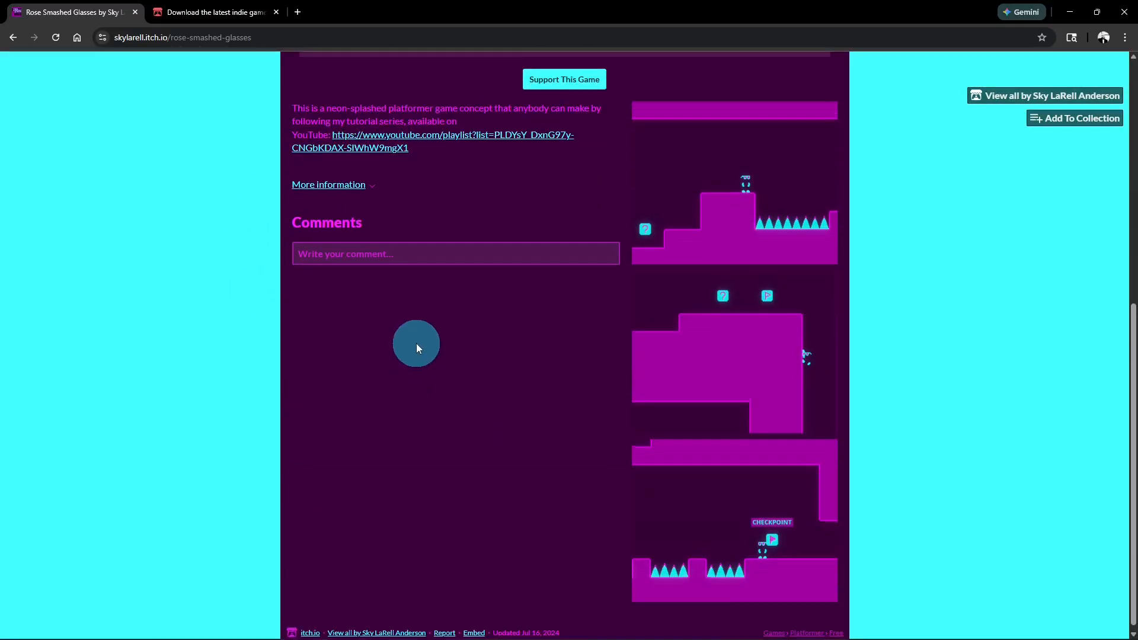
scroll(413, 343, "up", 7)
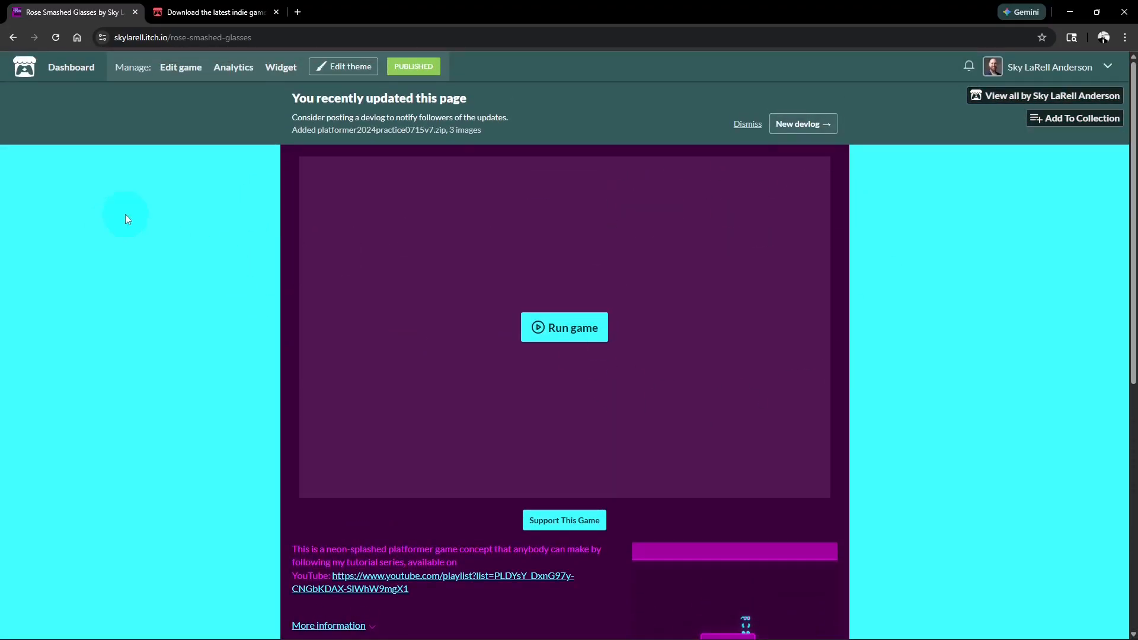
Return to the creator dashboard and open the "test tutorial for publishing" draft for editing.
left_click(1107, 66)
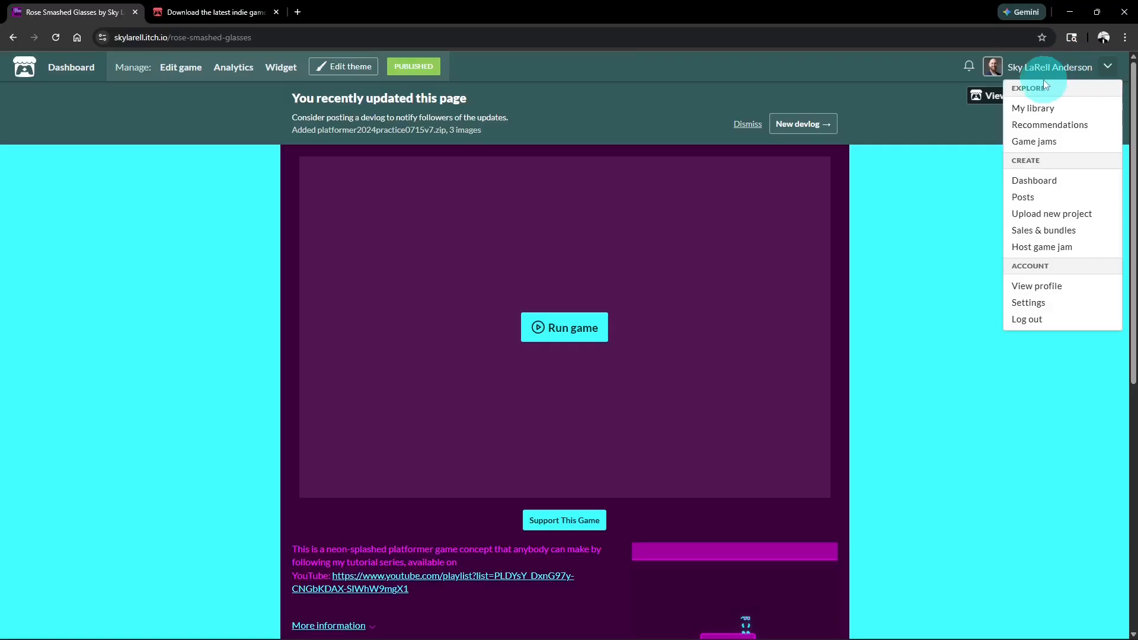
left_click(1036, 180)
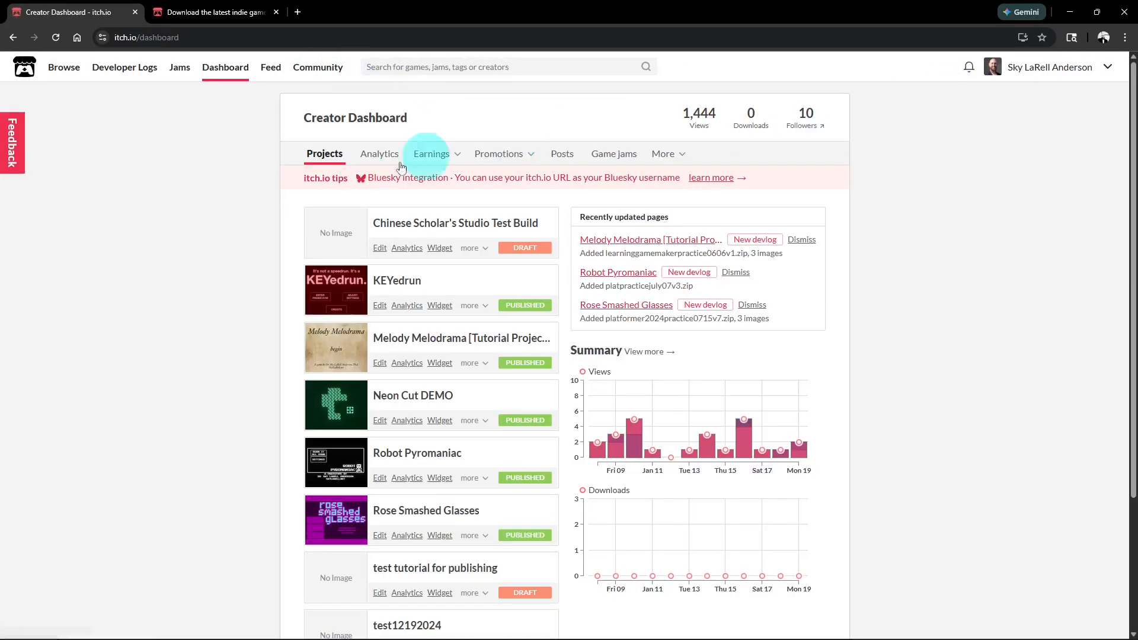
scroll(237, 292, "down", 3)
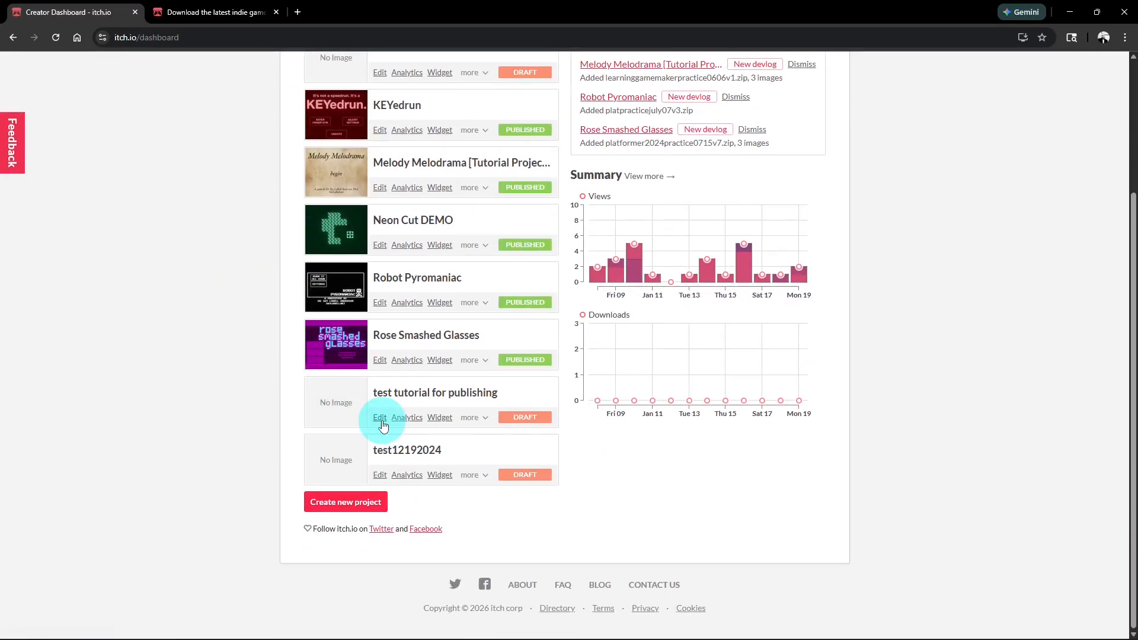
scroll(373, 415, "up", 2)
scroll(373, 436, "down", 2)
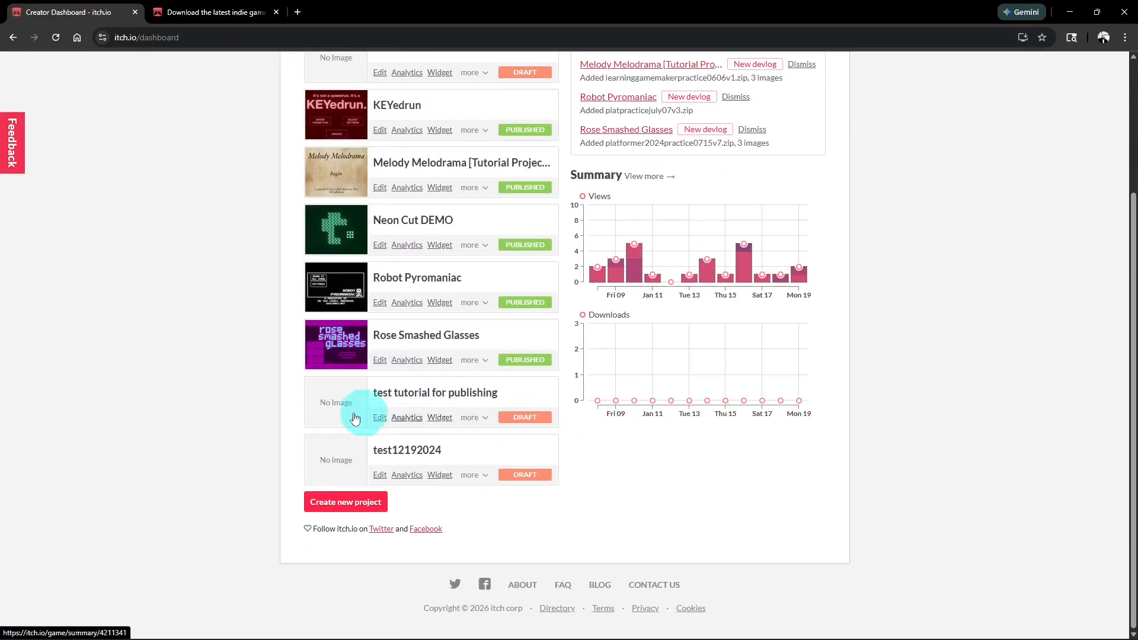
scroll(382, 424, "up", 2)
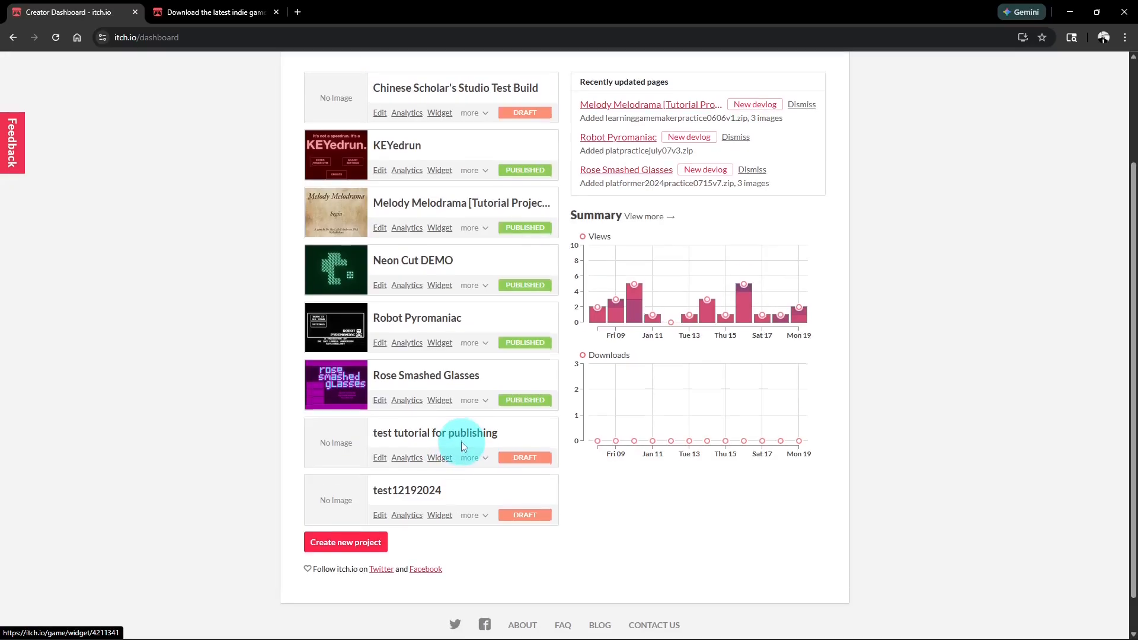
scroll(381, 426, "down", 2)
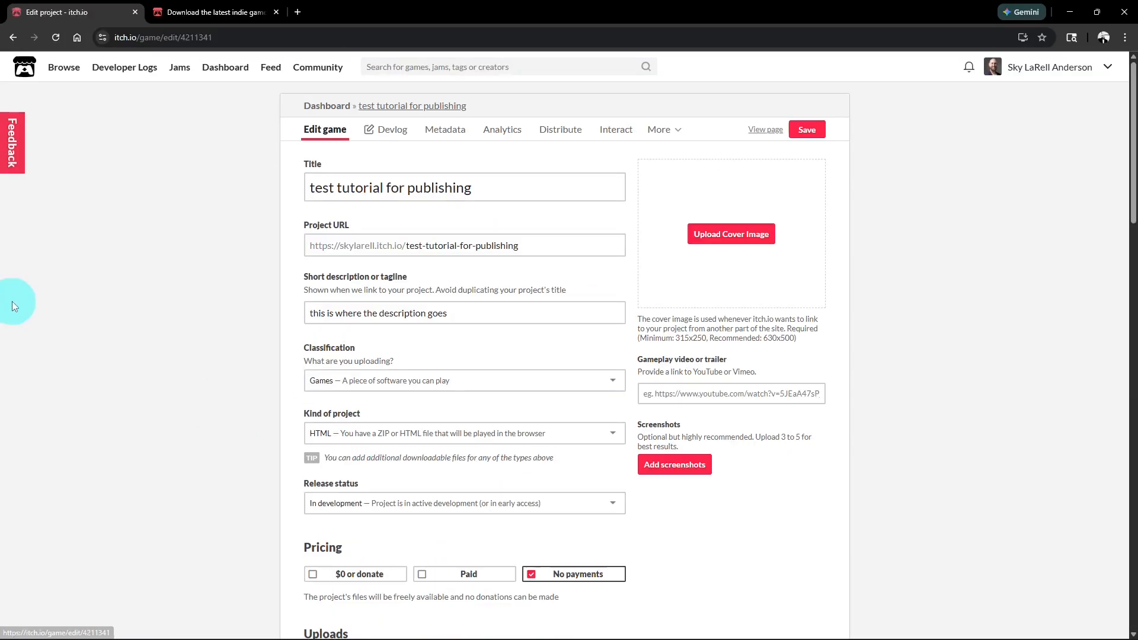
Review the visibility and access options of the project, leave it as a draft, and save the project.
scroll(613, 332, "down", 15)
scroll(615, 333, "down", 8)
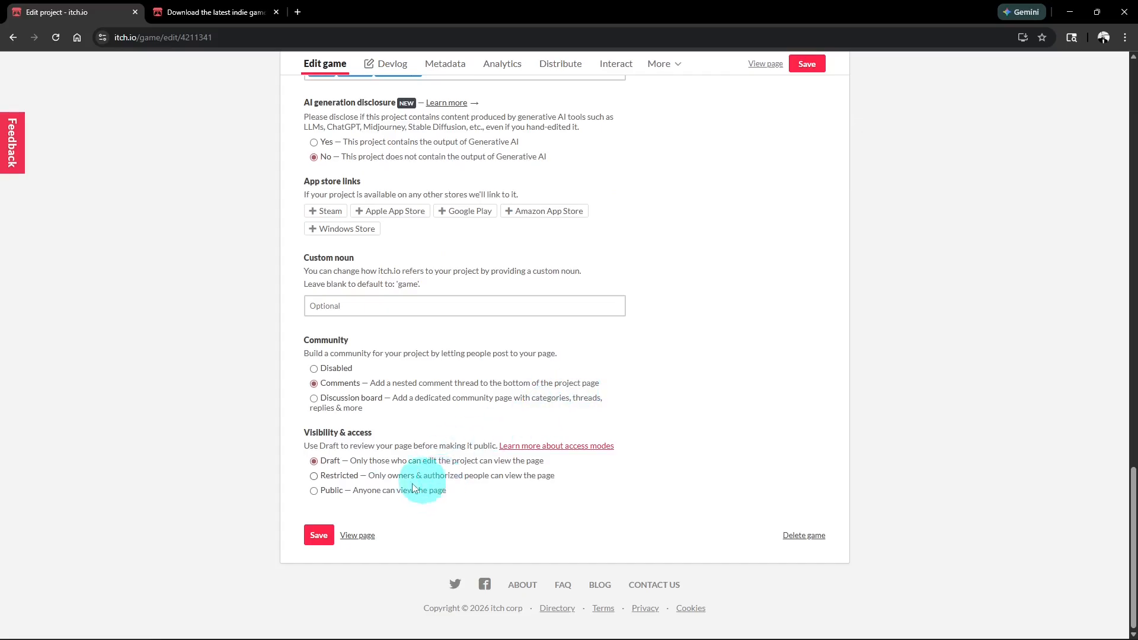
left_click(325, 537)
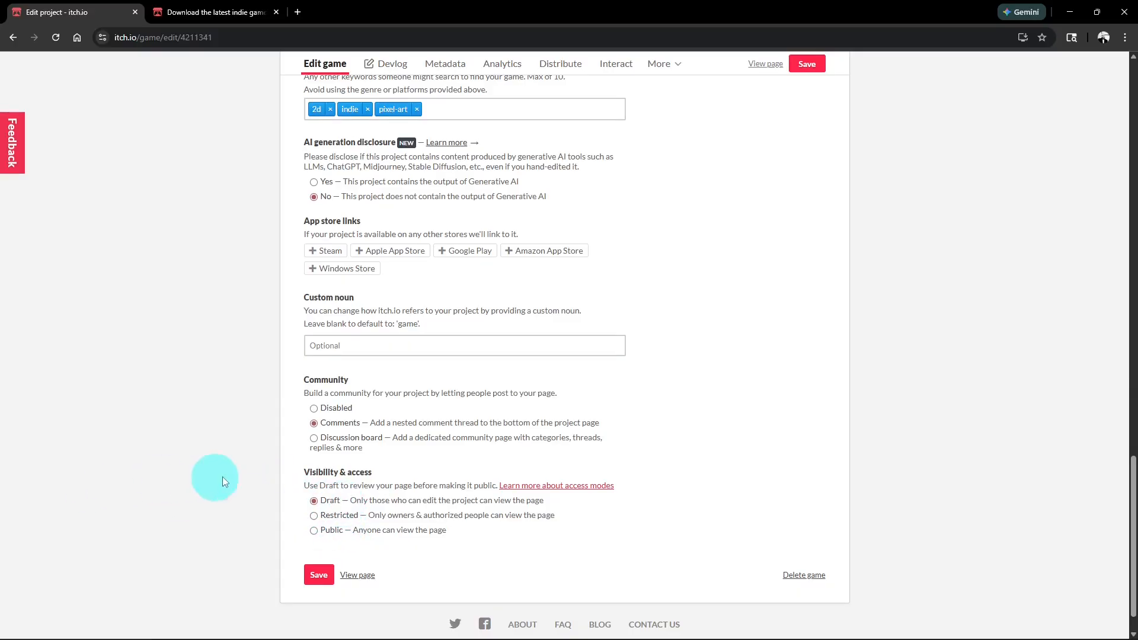
scroll(762, 399, "up", 4)
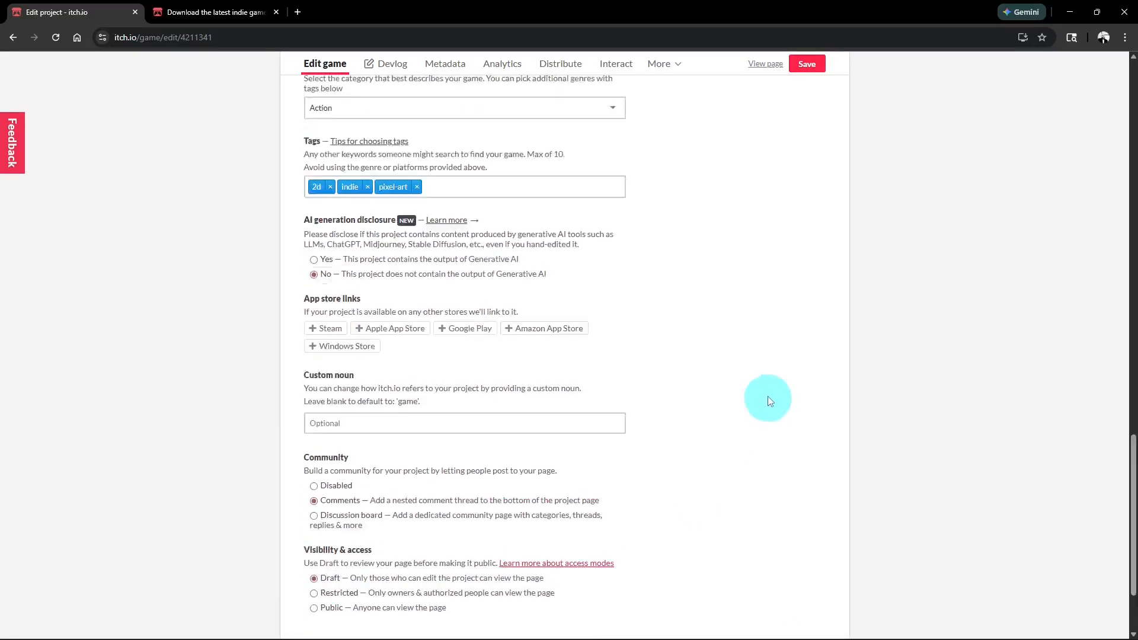
scroll(476, 469, "down", 5)
scroll(476, 469, "up", 20)
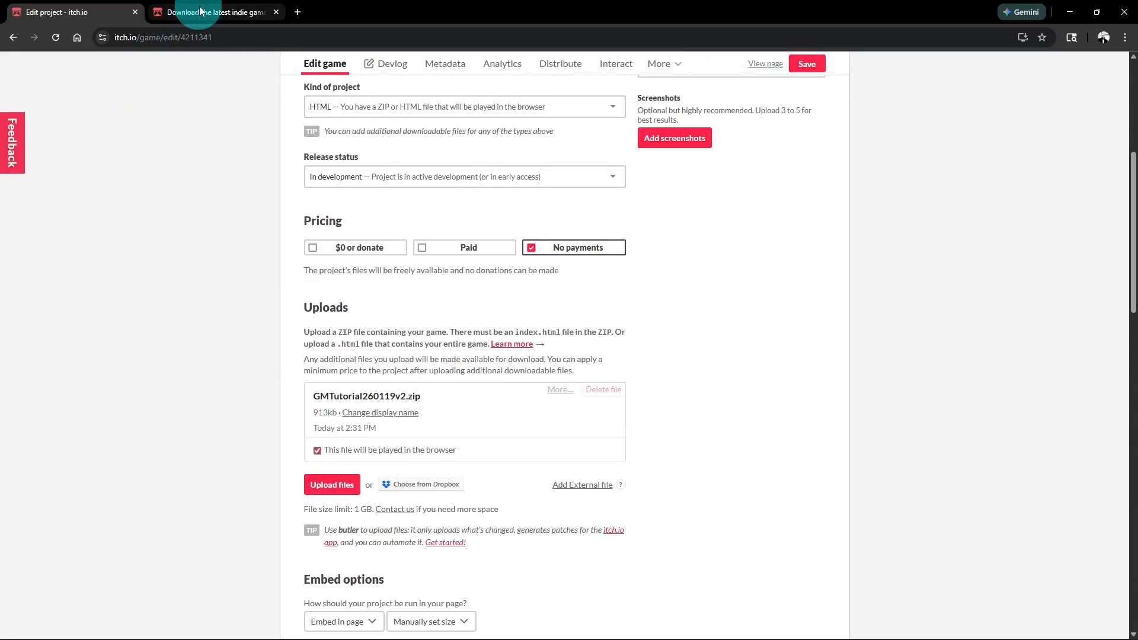
left_click(808, 64)
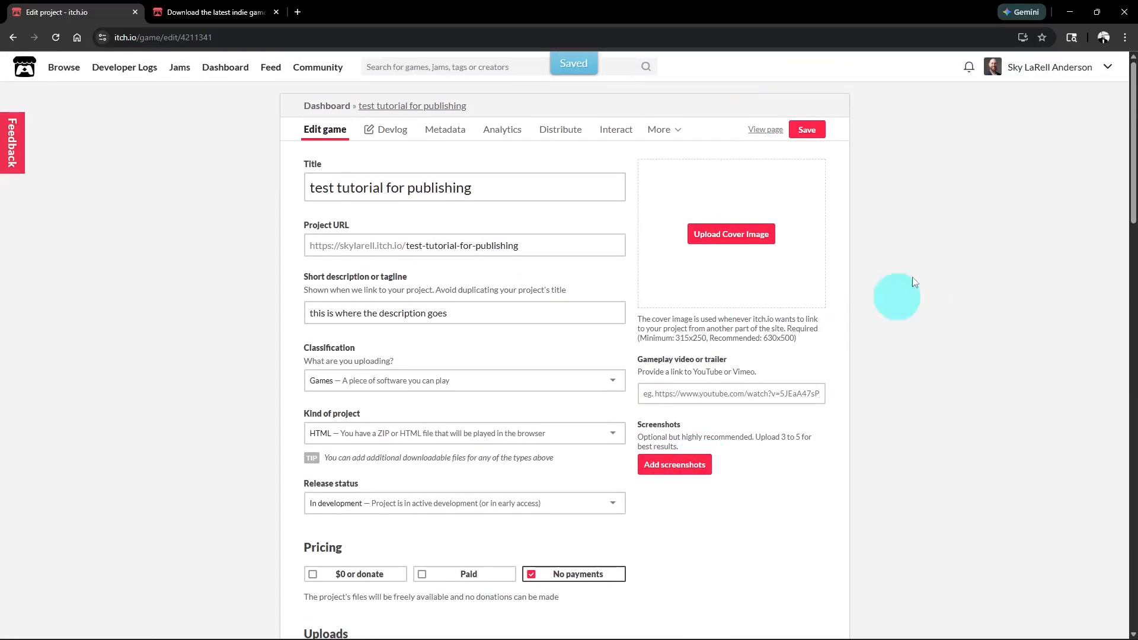